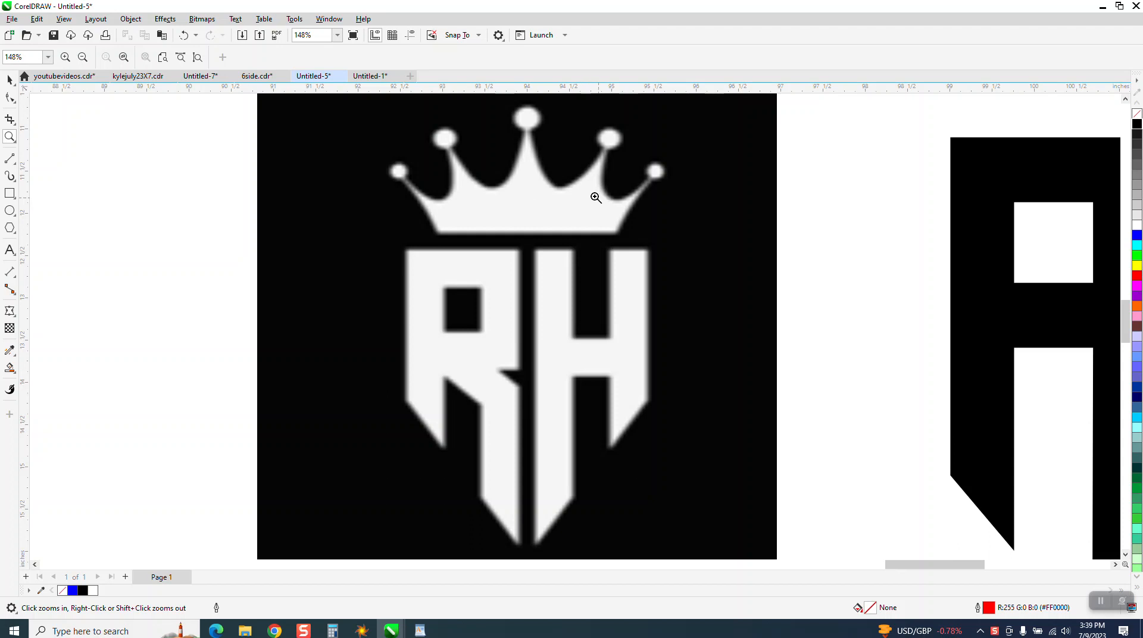
Examine the crowned RH reference logo and the three black RH letter variants beside it.
scroll(539, 185, down, 1)
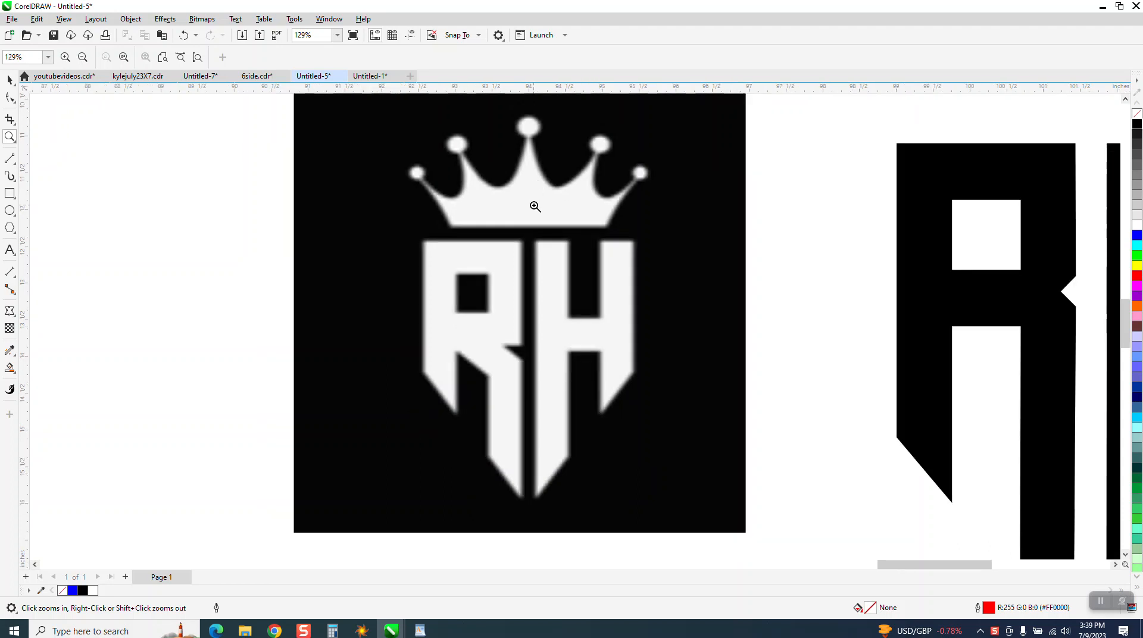
scroll(557, 274, down, 1)
scroll(558, 274, down, 2)
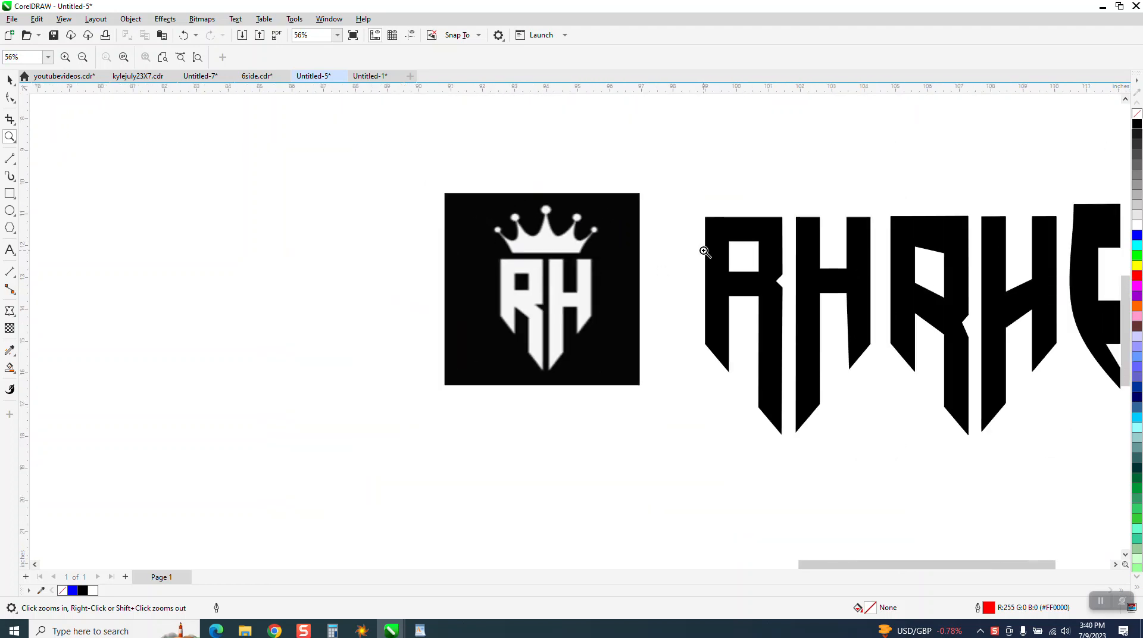
scroll(632, 270, down, 1)
drag(674, 217, 841, 410)
scroll(601, 346, down, 2)
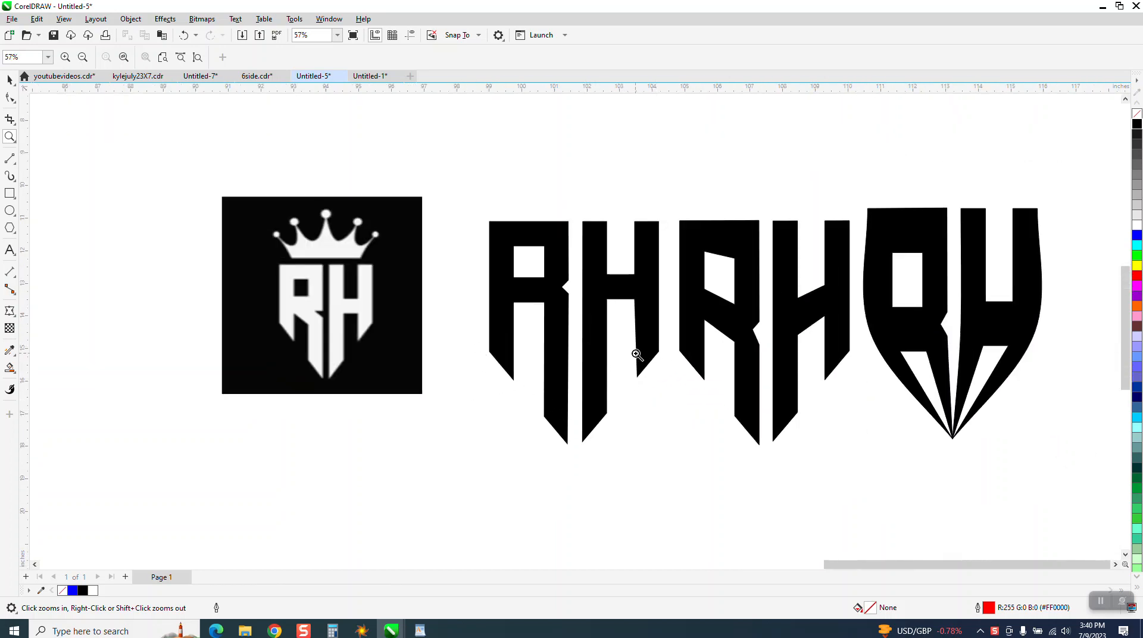
scroll(646, 348, down, 1)
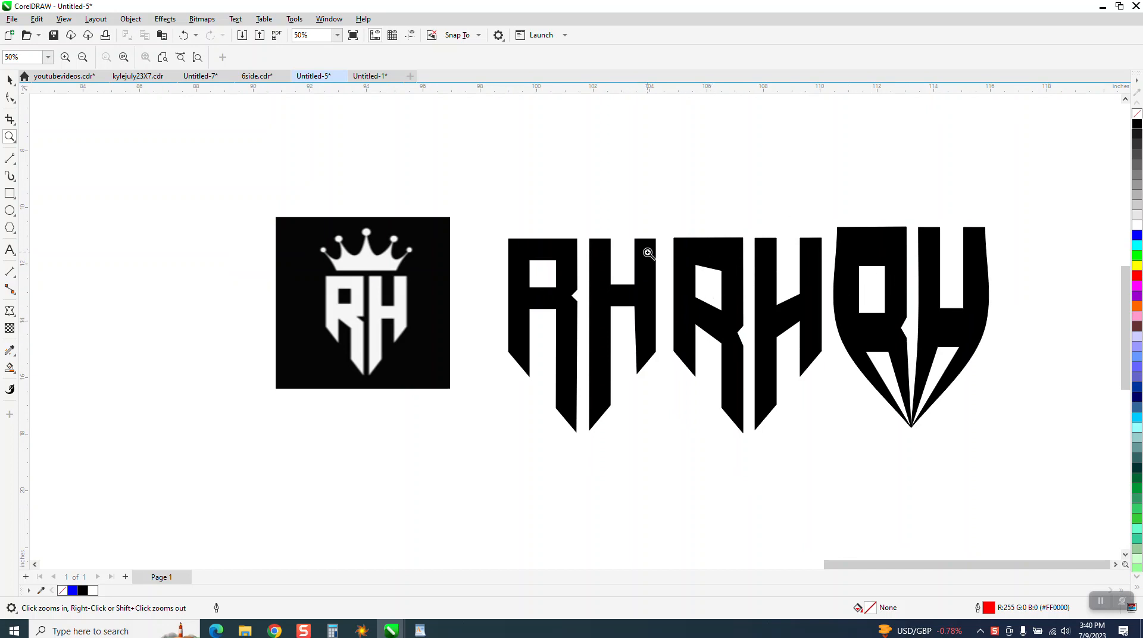
scroll(568, 238, down, 1)
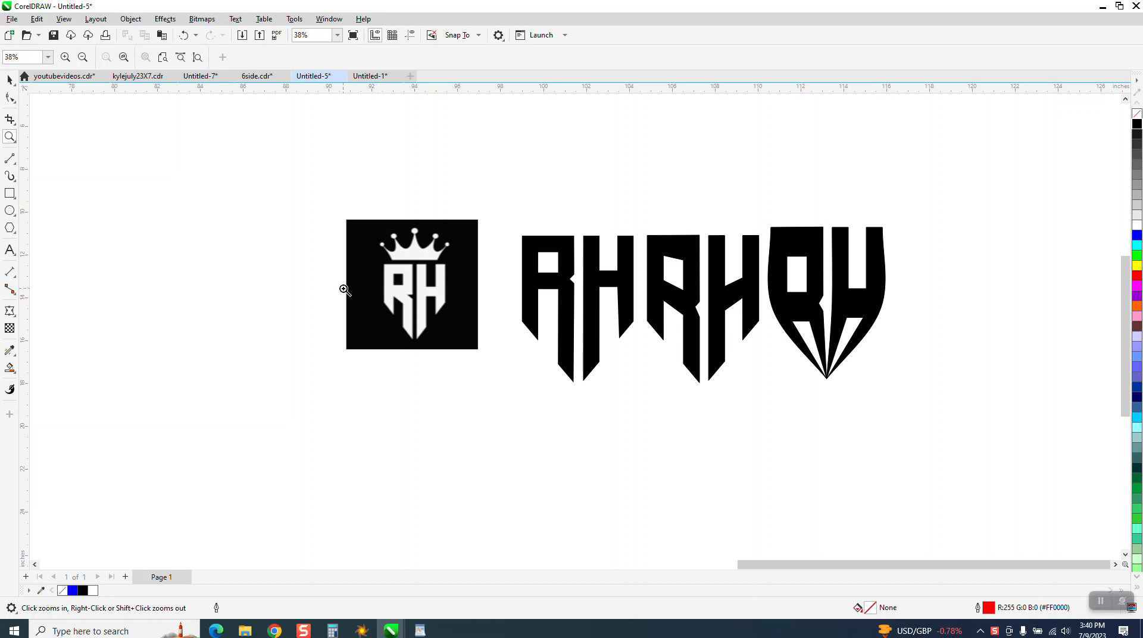
Draw a tall six-sided polygon about 2.8 by 6.6 inches beside the reference logo.
click(21, 236)
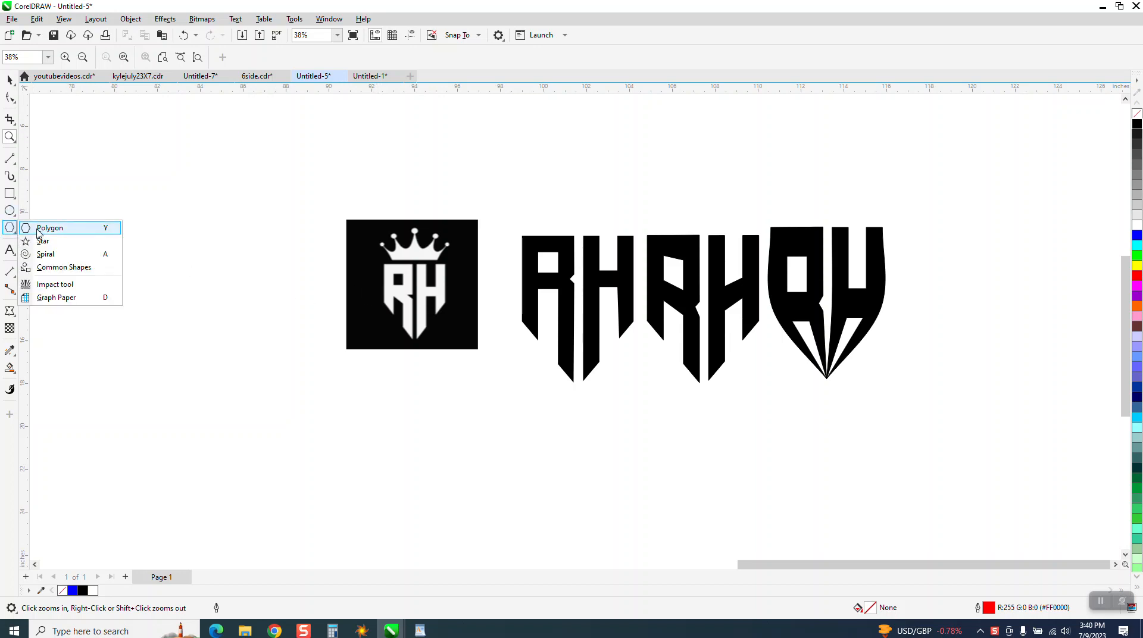
click(48, 228)
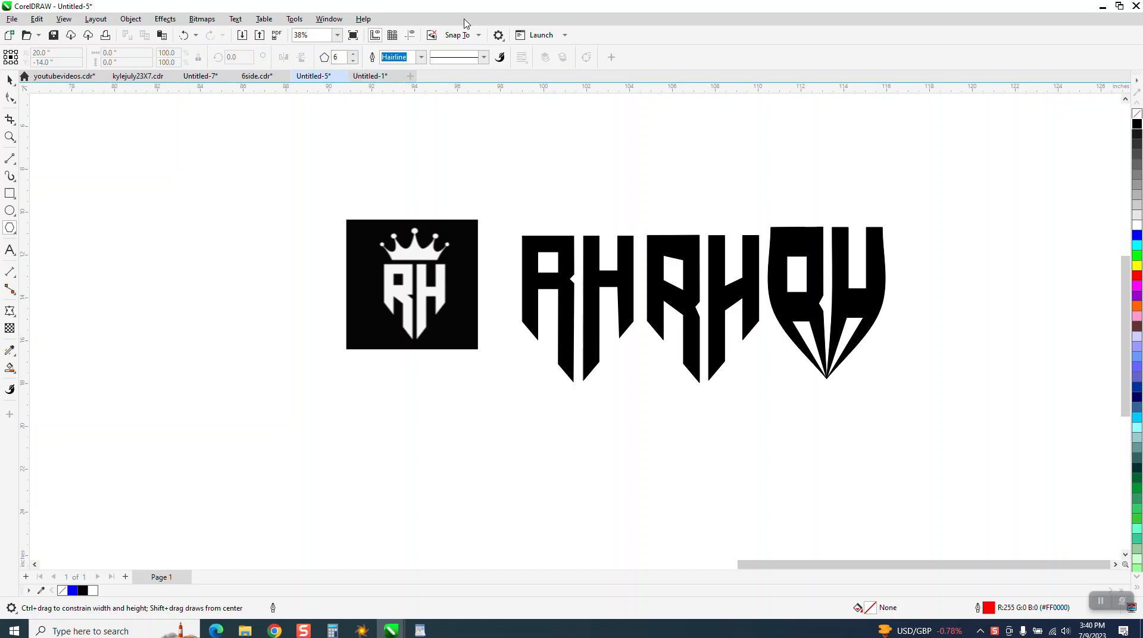
drag(301, 200, 237, 345)
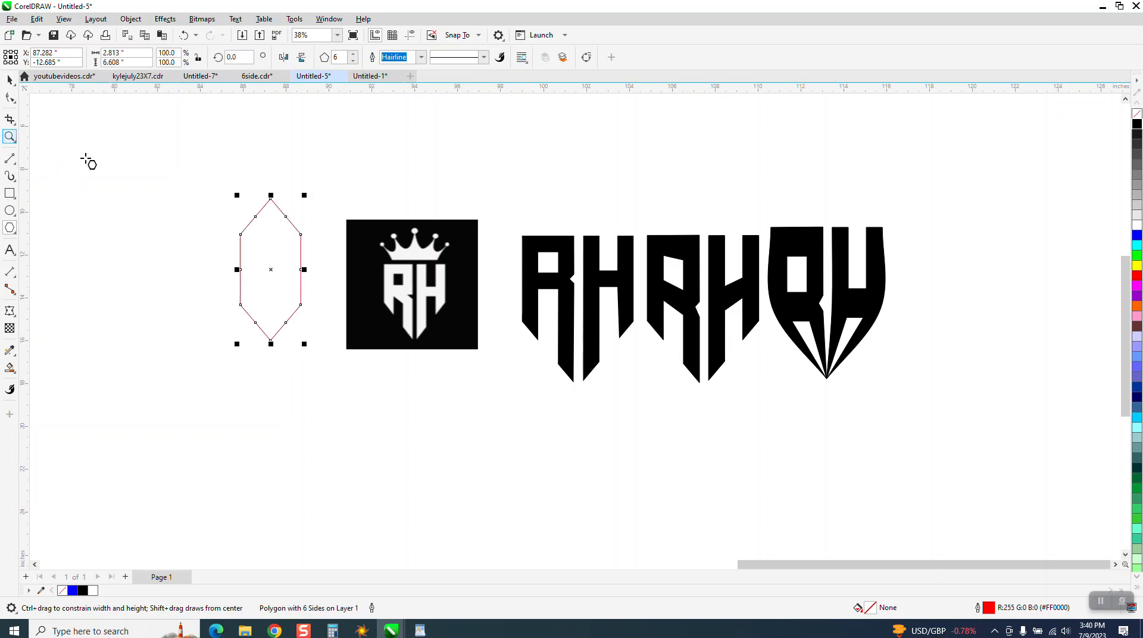
Draw a horizontal line about 4.3 inches long and place it across the middle of the hexagon.
key(z)
drag(189, 162, 521, 409)
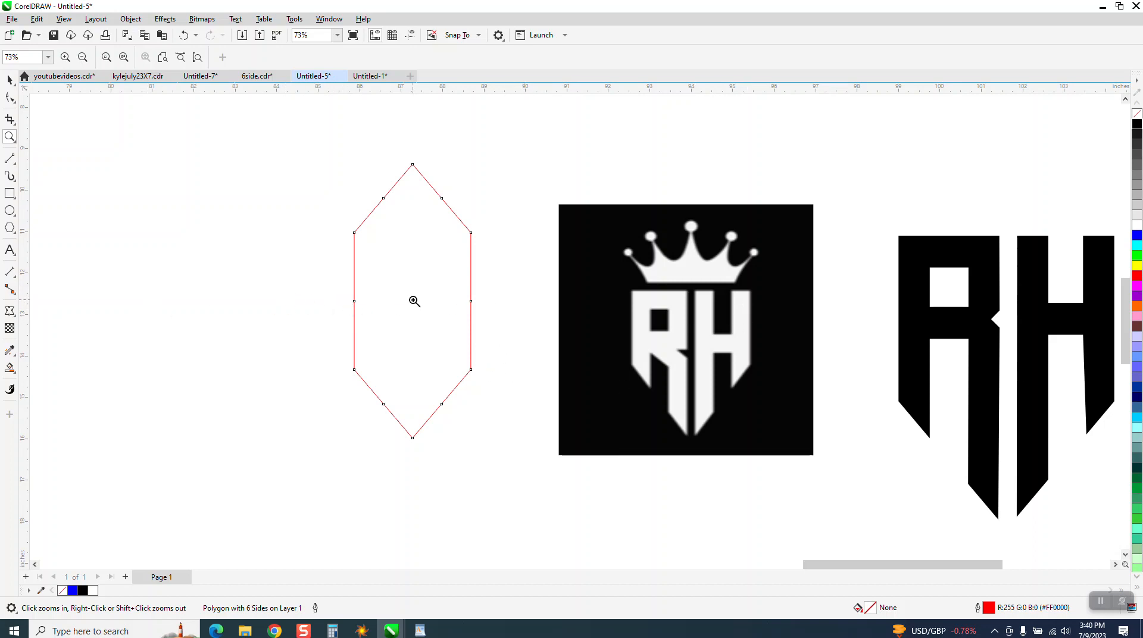
click(9, 158)
drag(212, 246, 390, 245)
click(9, 79)
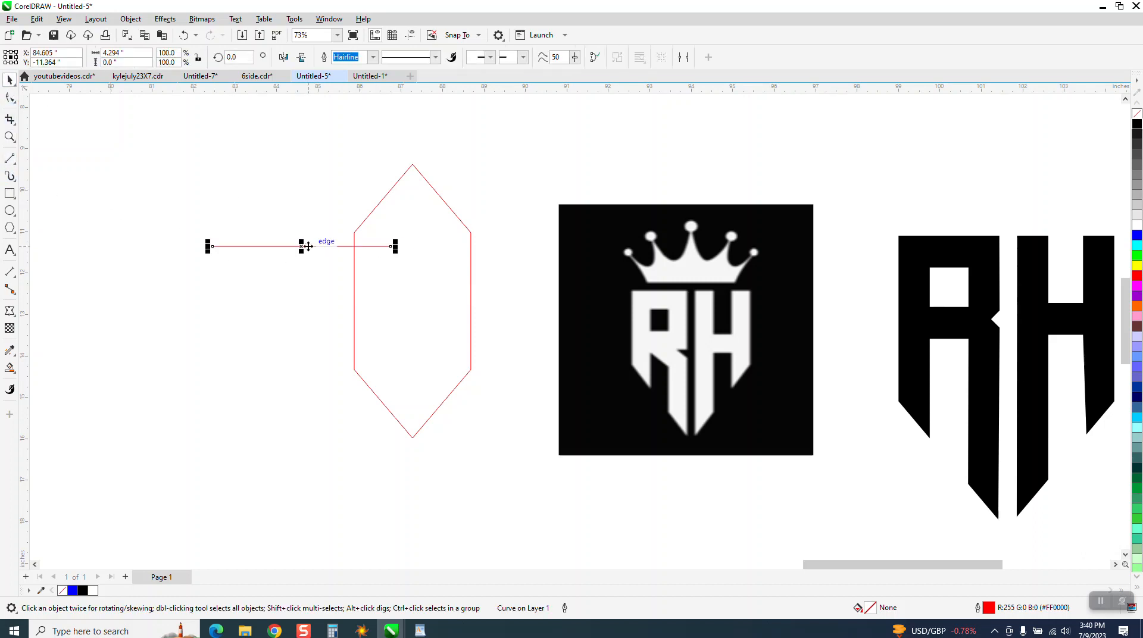
drag(302, 246, 414, 302)
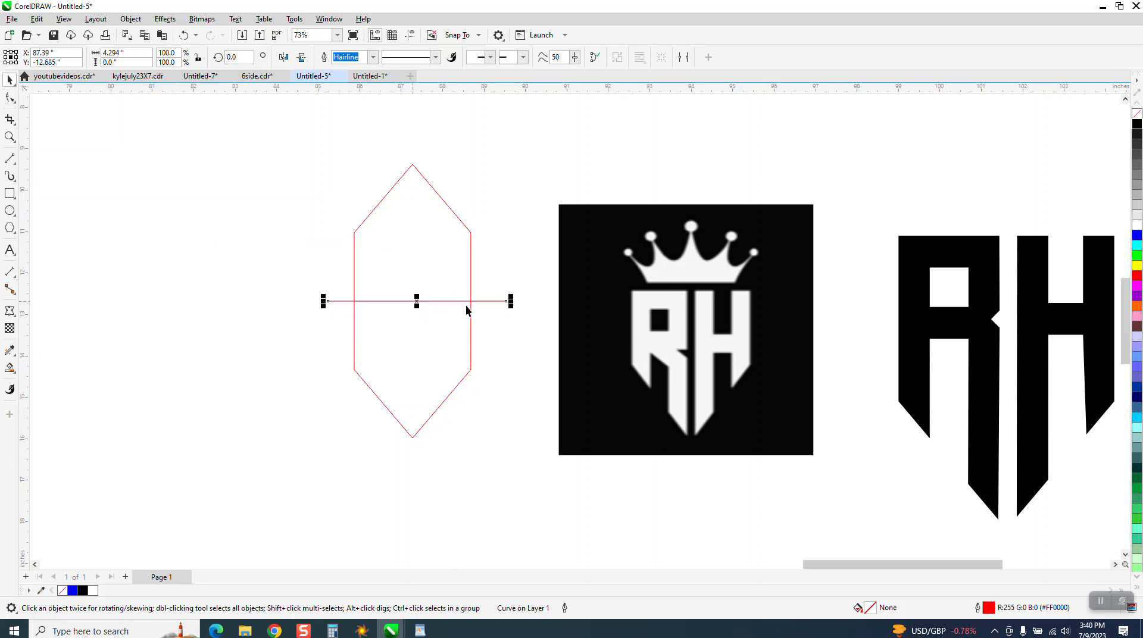
Create a separate shape from the hexagon's lower half with Smart Fill, move it beside the hexagon and give it only a black outline.
click(10, 368)
click(382, 336)
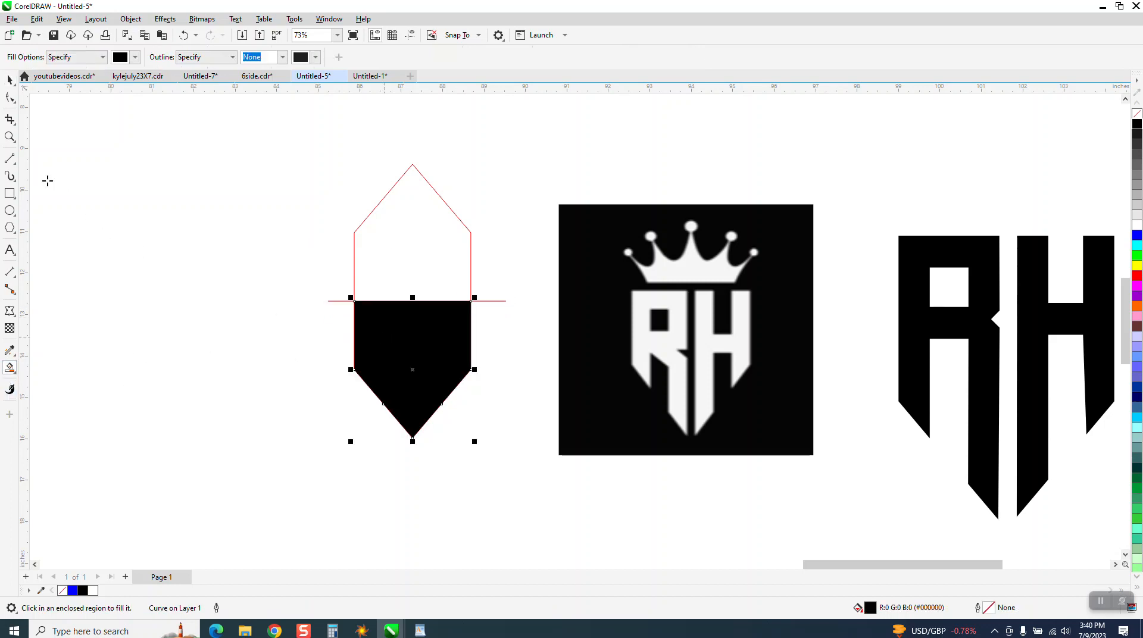
click(10, 79)
drag(431, 350, 273, 337)
click(1137, 114)
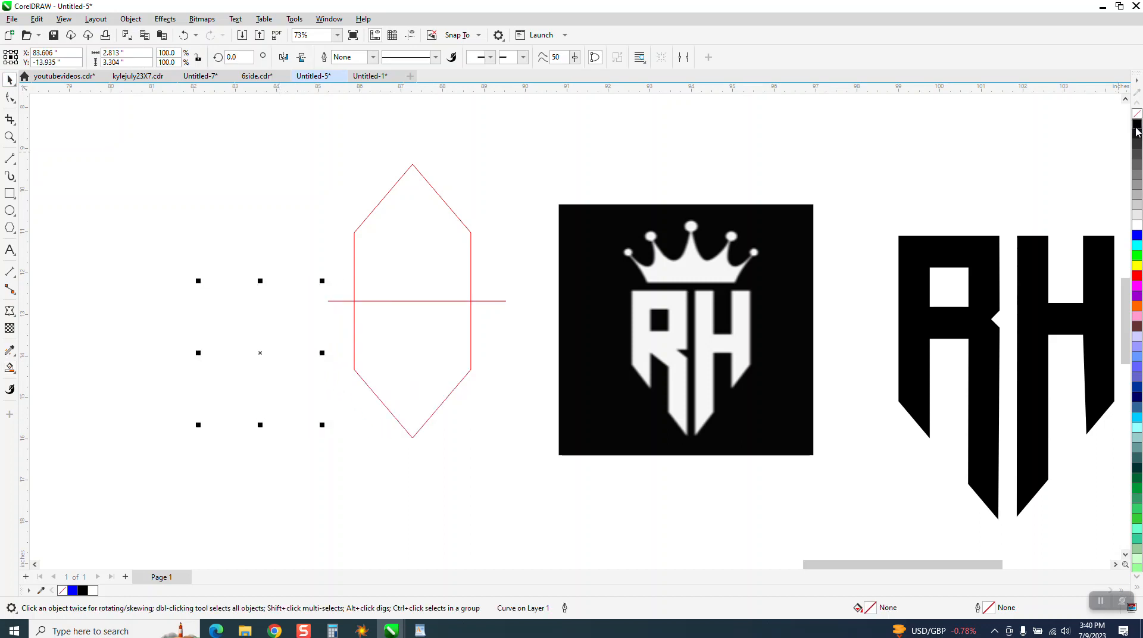
right_click(1137, 123)
Add the text RH in the empty area beside the shield shape and enlarge it to about 8 inches wide.
scroll(688, 285, down, 1)
scroll(688, 286, down, 1)
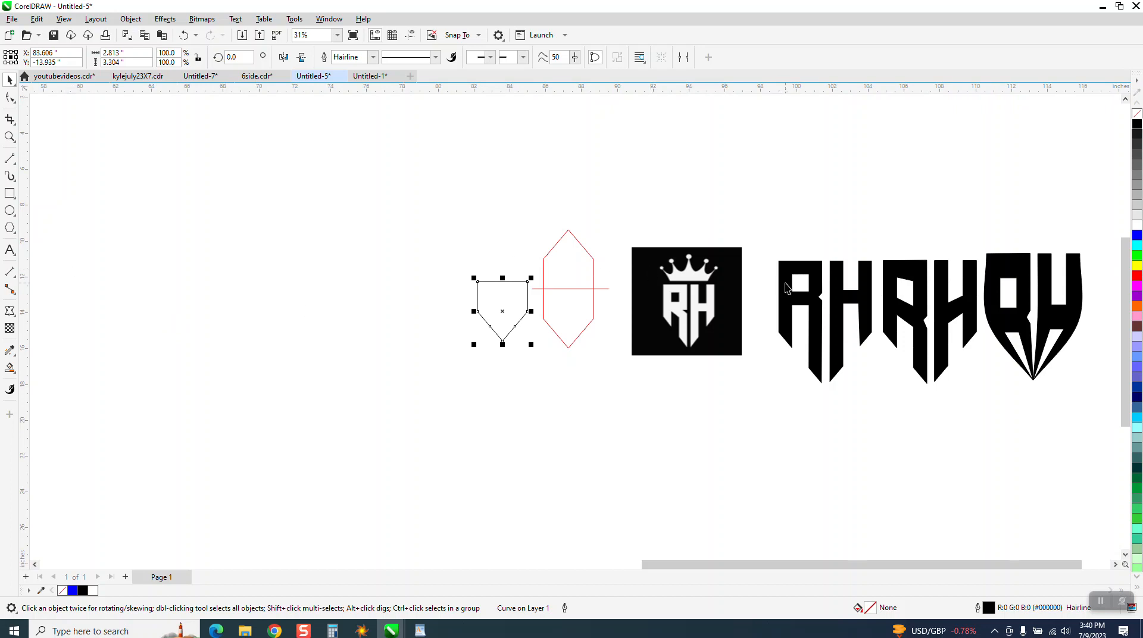
click(11, 250)
click(307, 271)
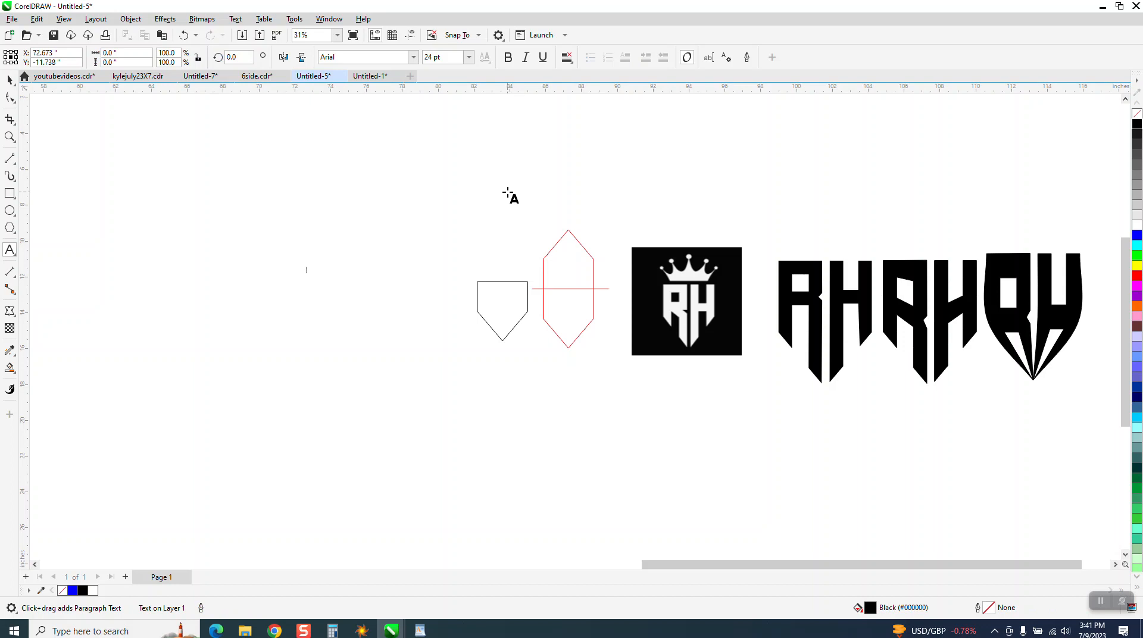
text(R)
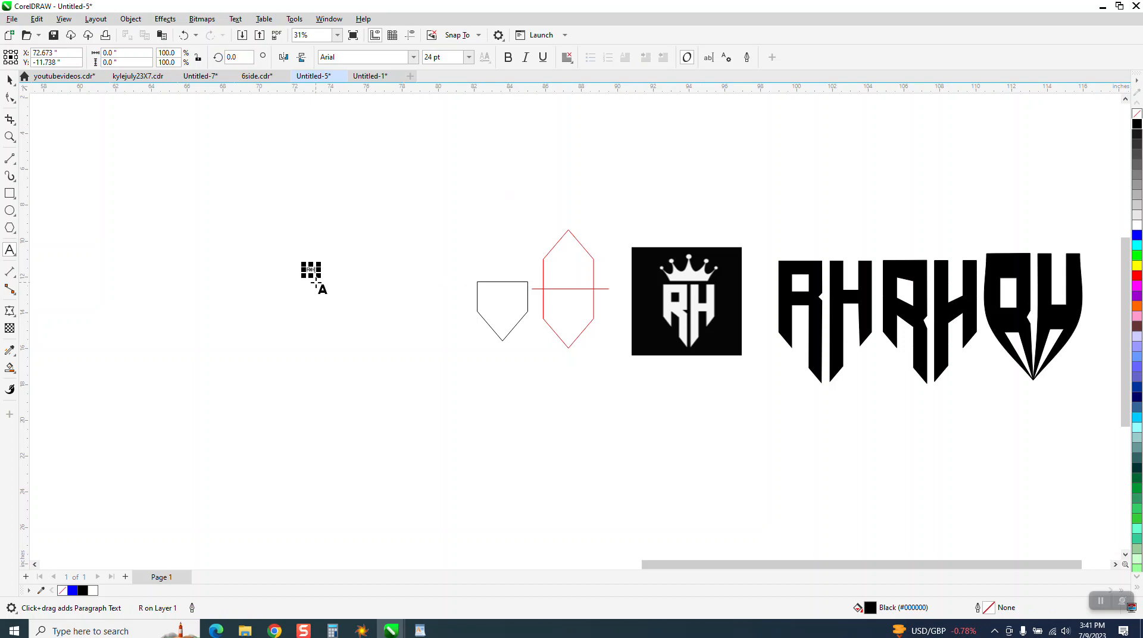
text(H)
drag(319, 276, 453, 381)
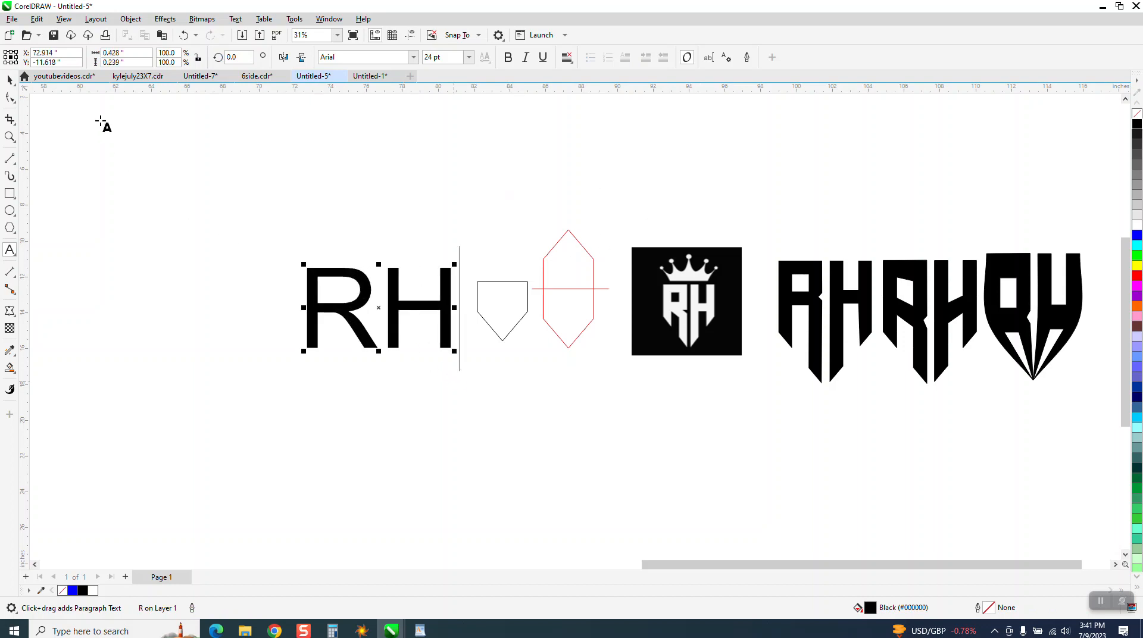
Change the font of the RH text to Blockletter.
click(10, 80)
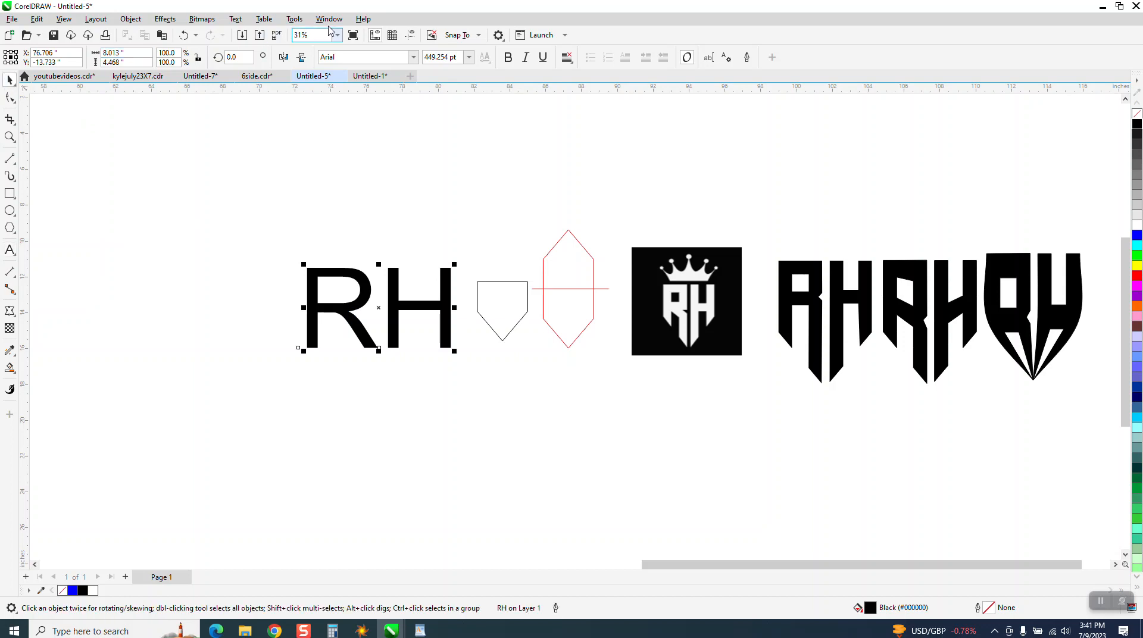
click(414, 57)
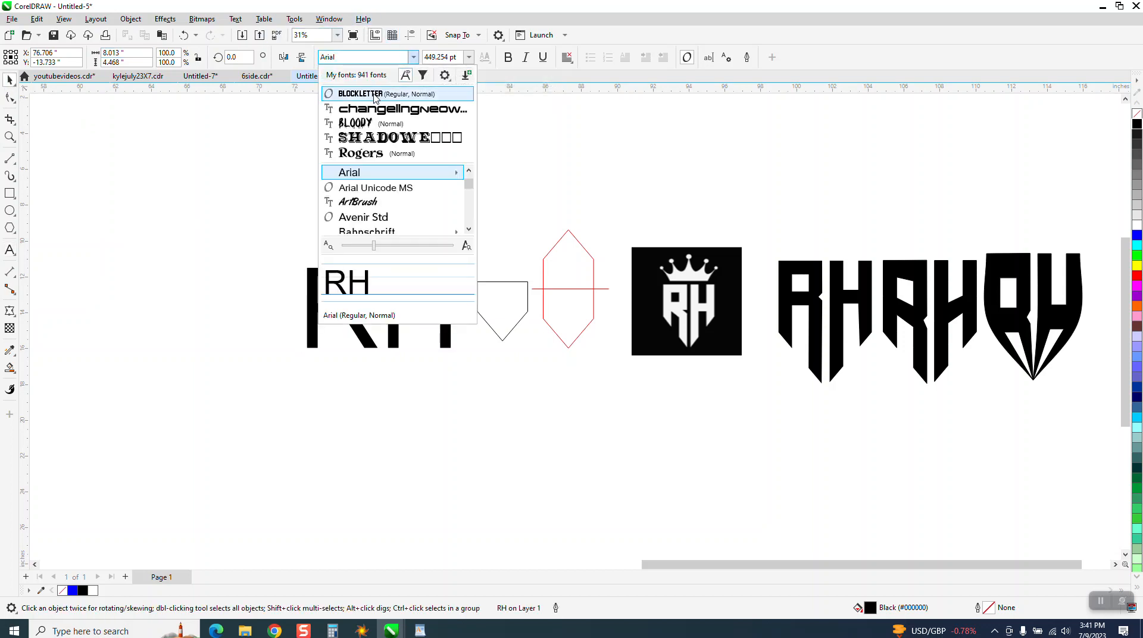
click(386, 94)
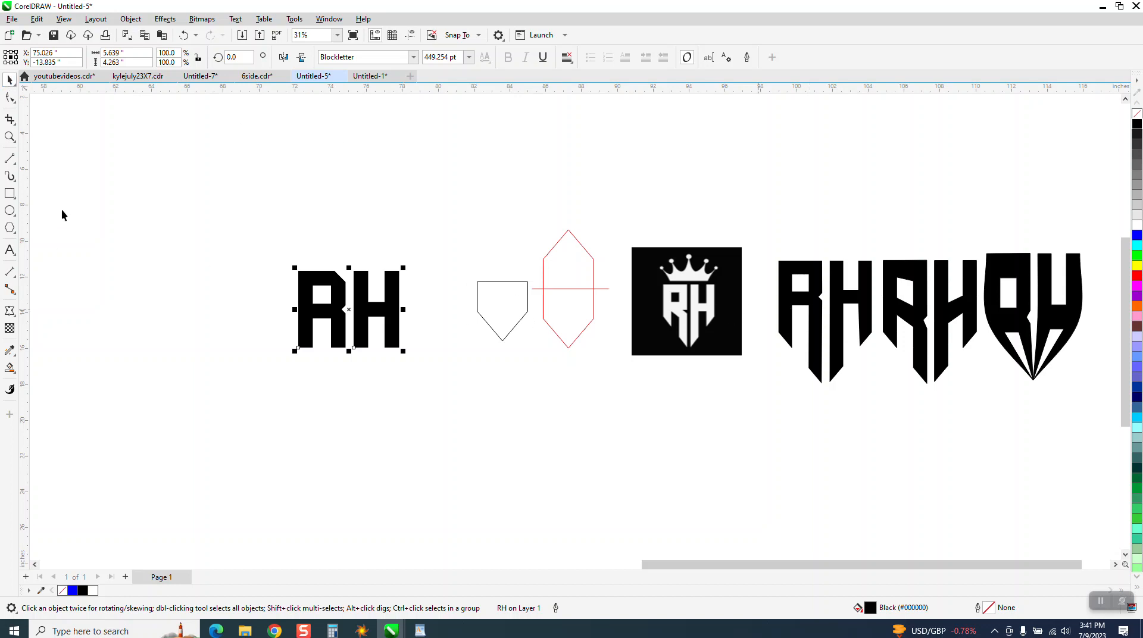
Convert the RH text to curves and give the letters no fill with a black outline.
click(10, 137)
drag(256, 262, 450, 349)
scroll(337, 247, down, 5)
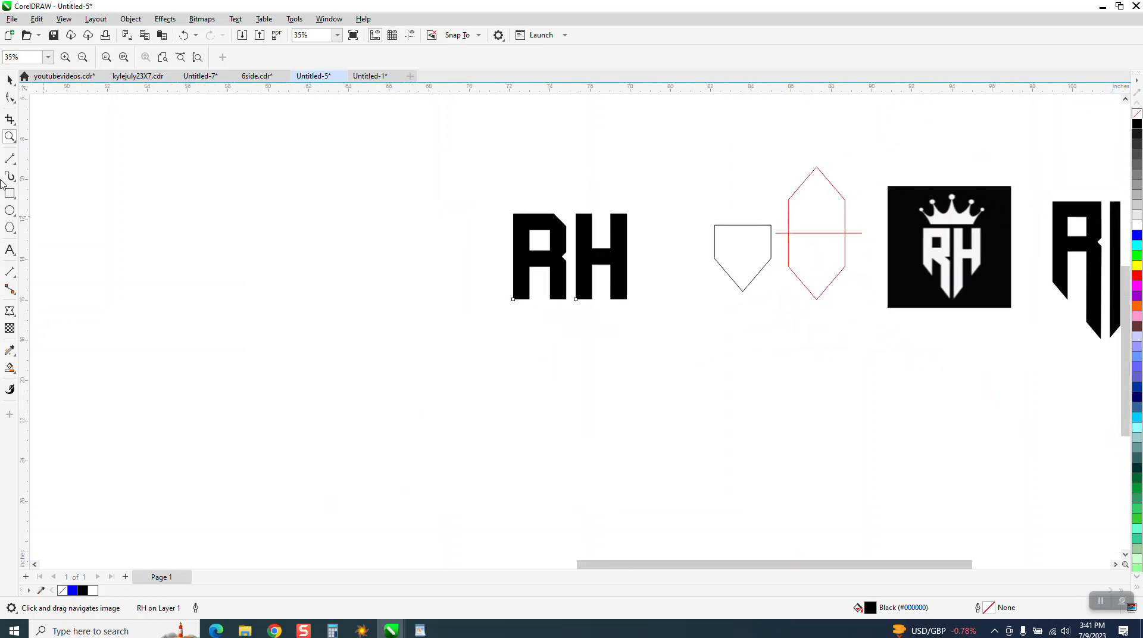
click(10, 79)
click(584, 218)
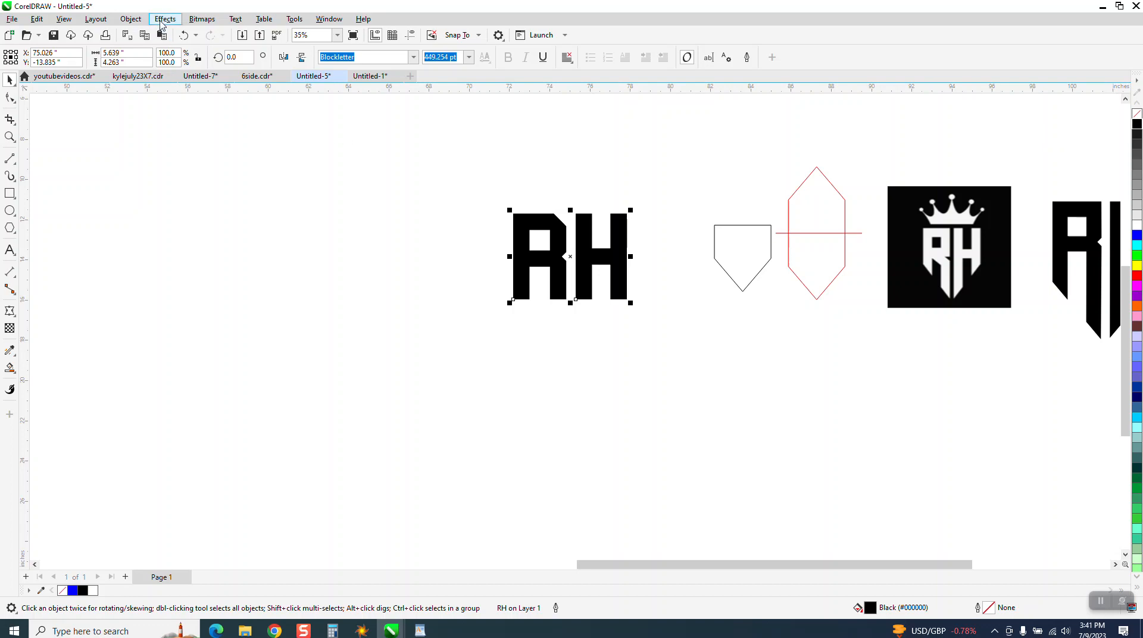
click(130, 18)
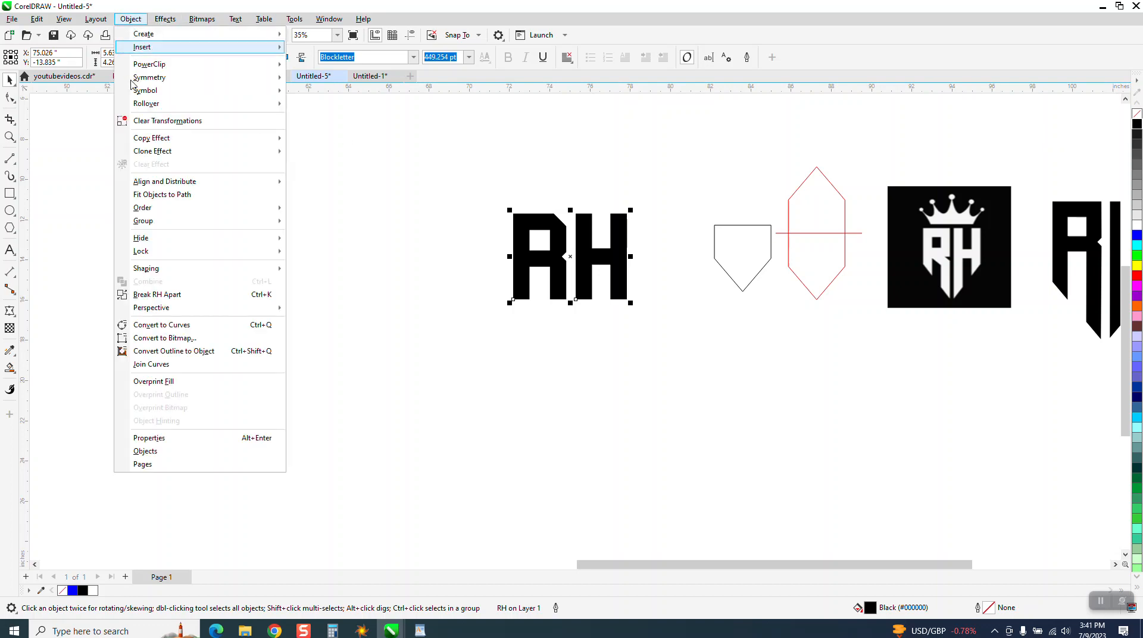
click(179, 327)
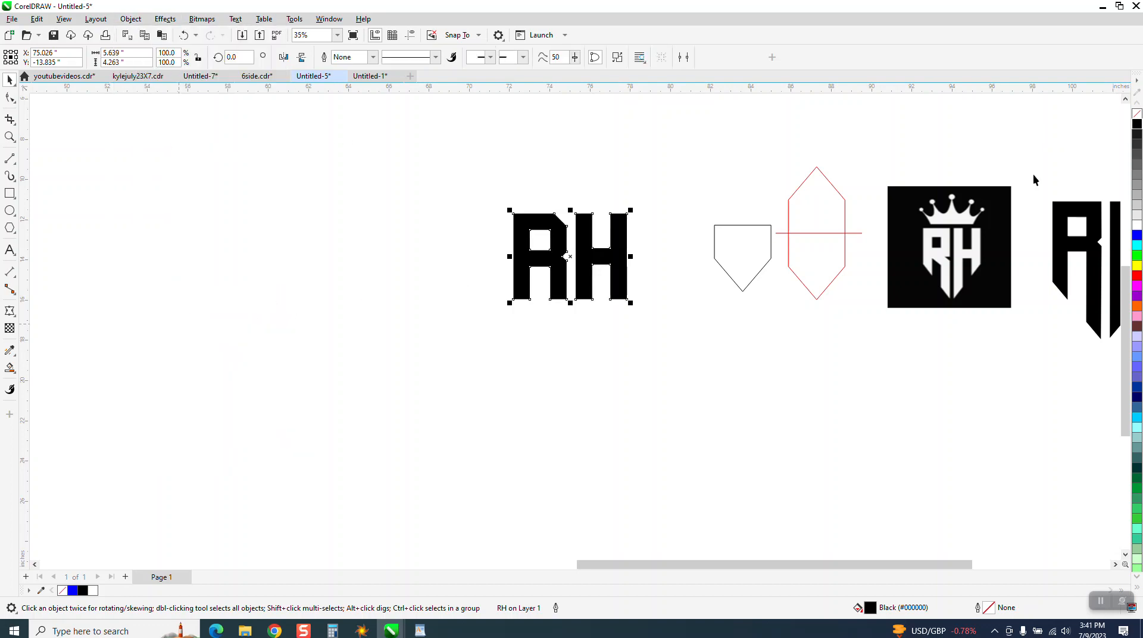
click(1136, 117)
right_click(1135, 122)
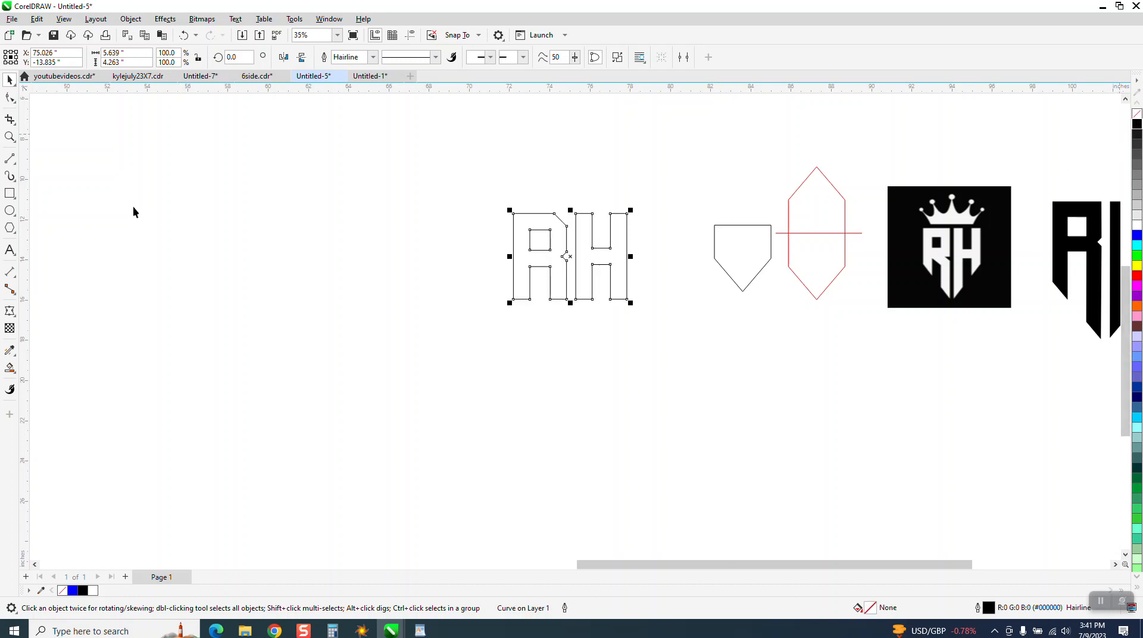
Add a node at the midpoint of the slanted edge on the R's upper-right corner.
click(9, 138)
drag(456, 184, 885, 383)
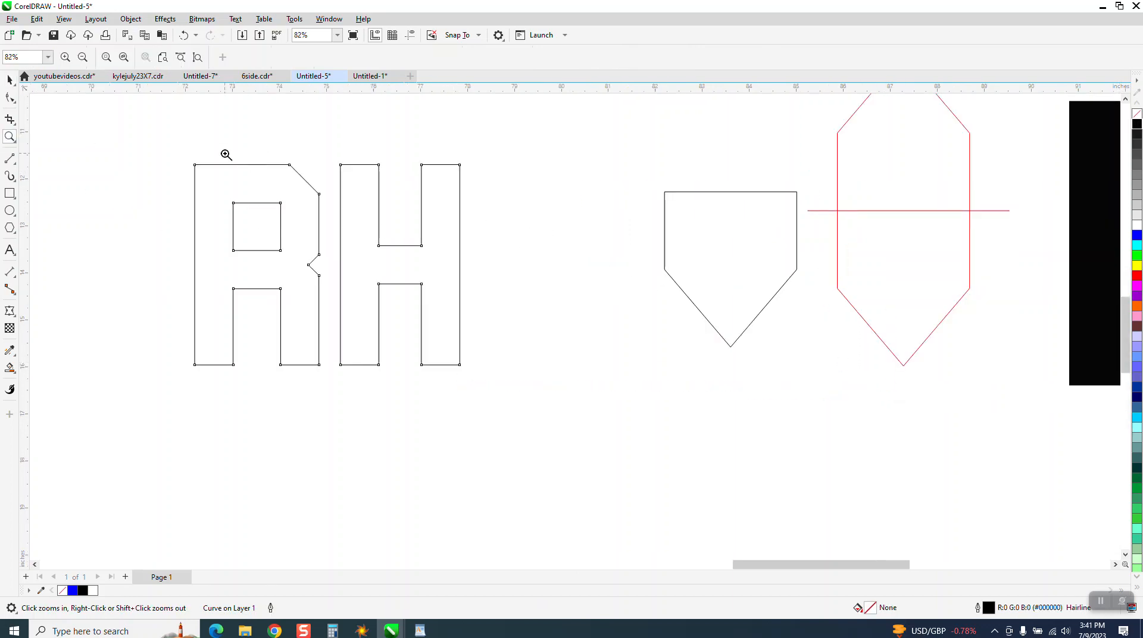
click(10, 98)
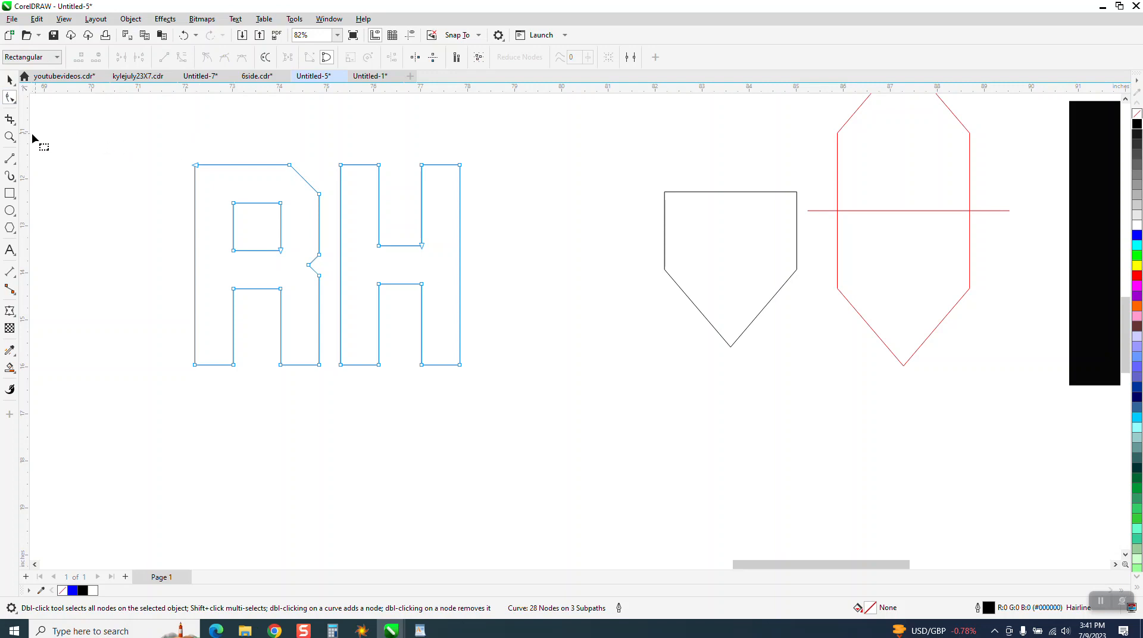
click(9, 137)
drag(256, 150, 461, 253)
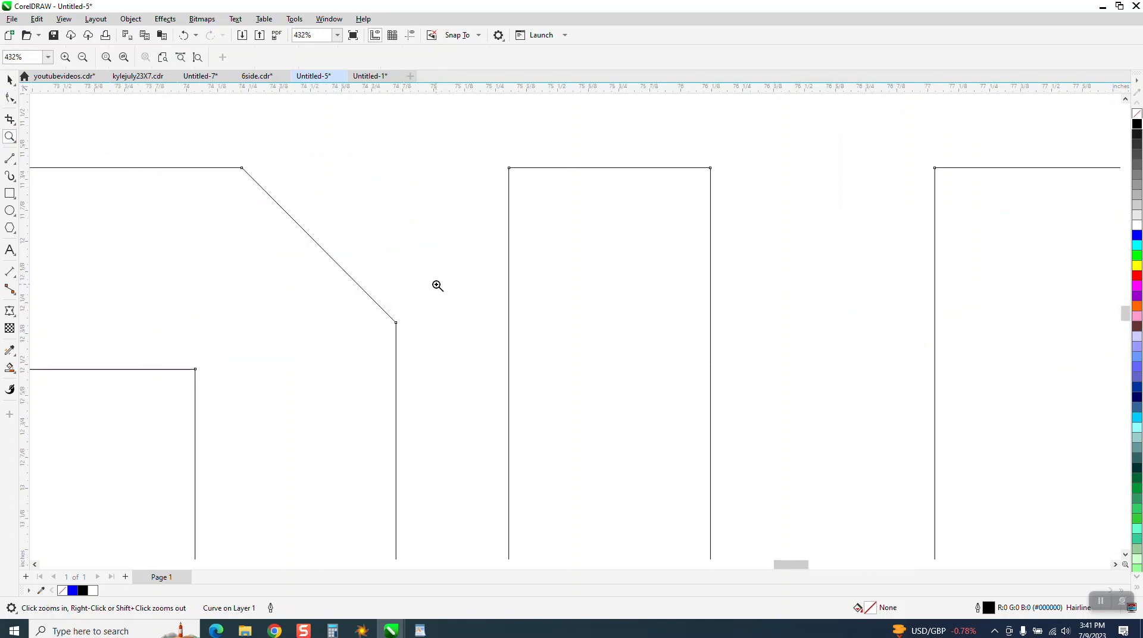
click(10, 98)
drag(210, 146, 423, 326)
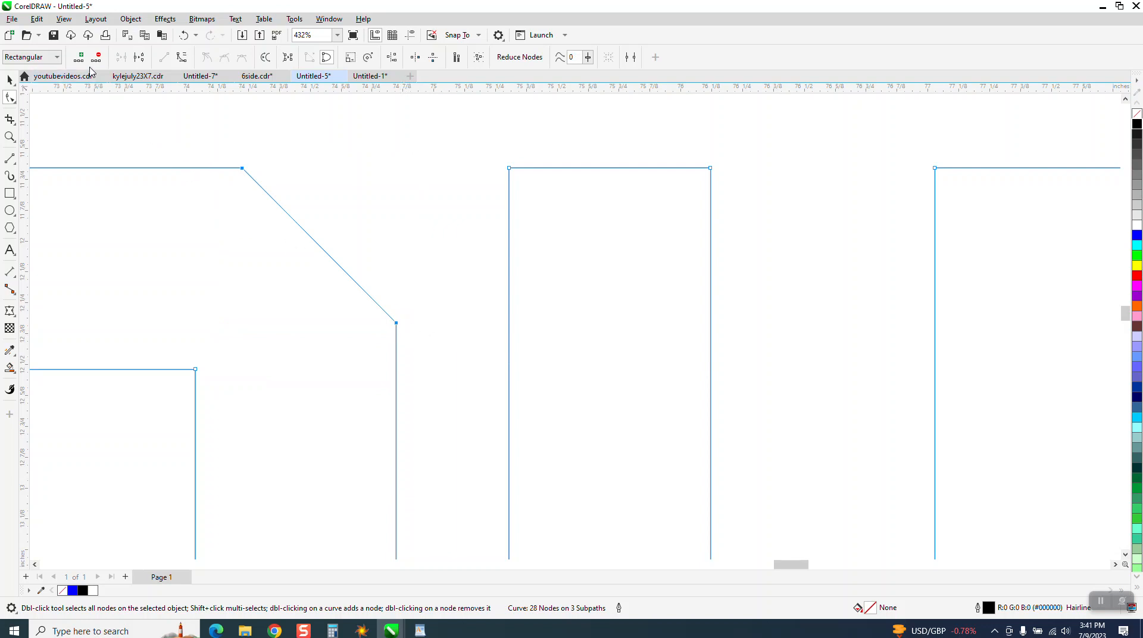
scroll(252, 144, down, 1)
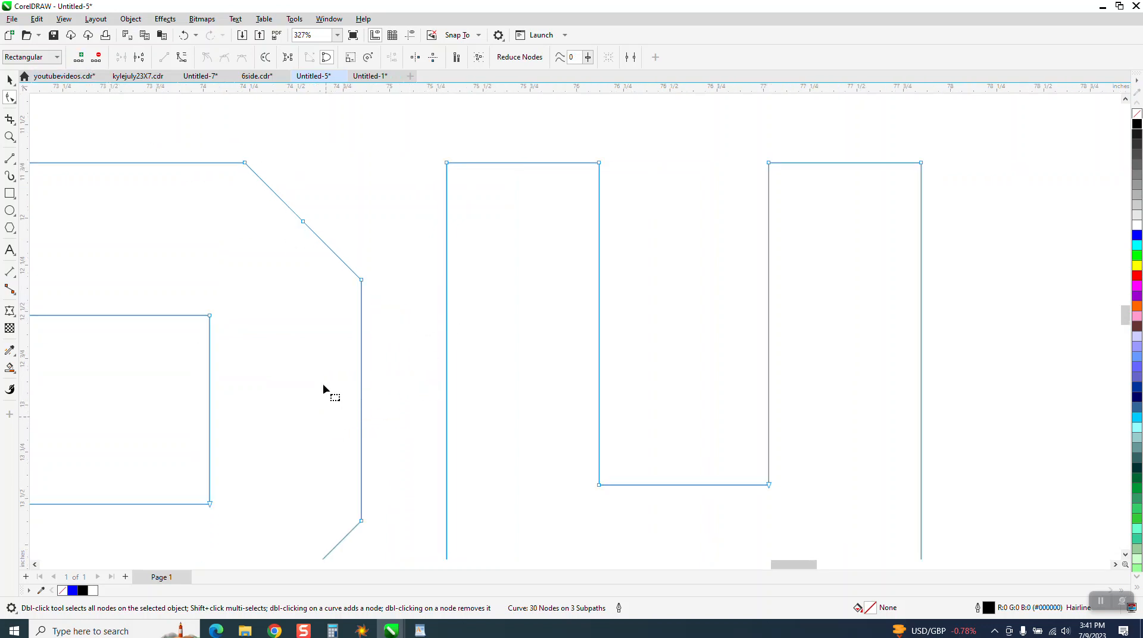
click(314, 288)
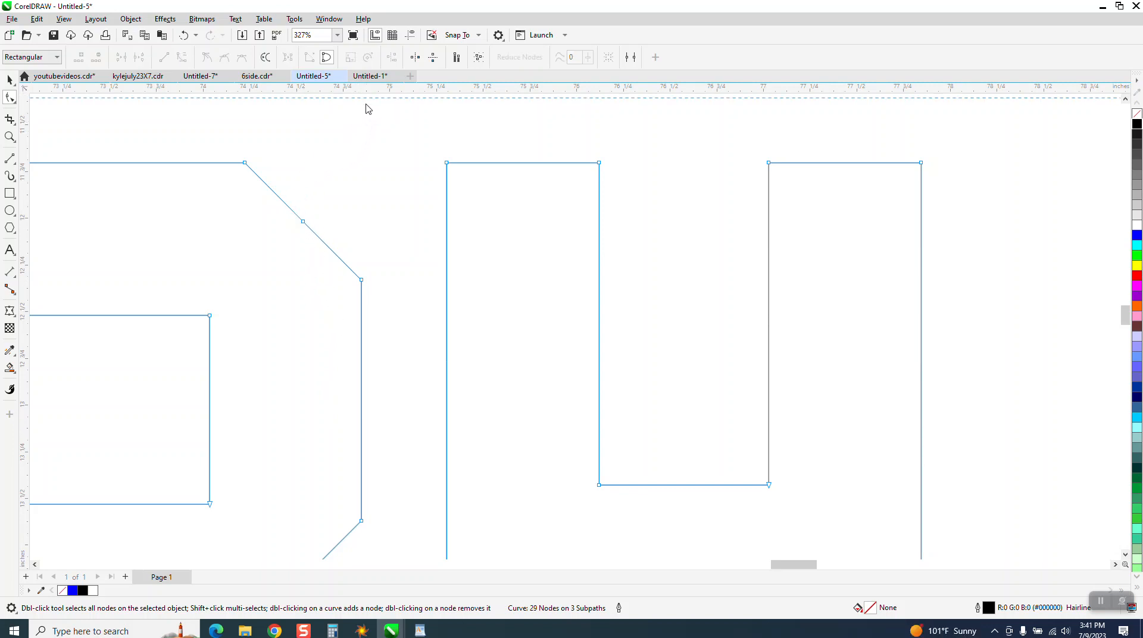
Place a horizontal guideline along the letters' top edge, show the guidelines, and move the slanted edge's midpoint node out to square the R's corner.
drag(322, 158, 255, 162)
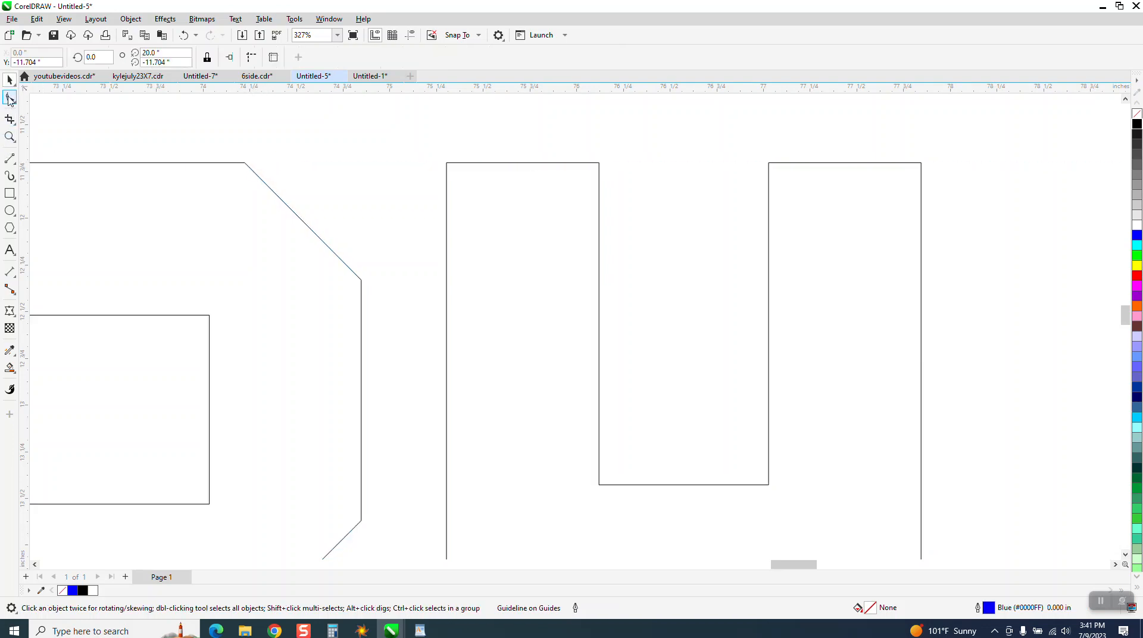
click(9, 99)
click(303, 224)
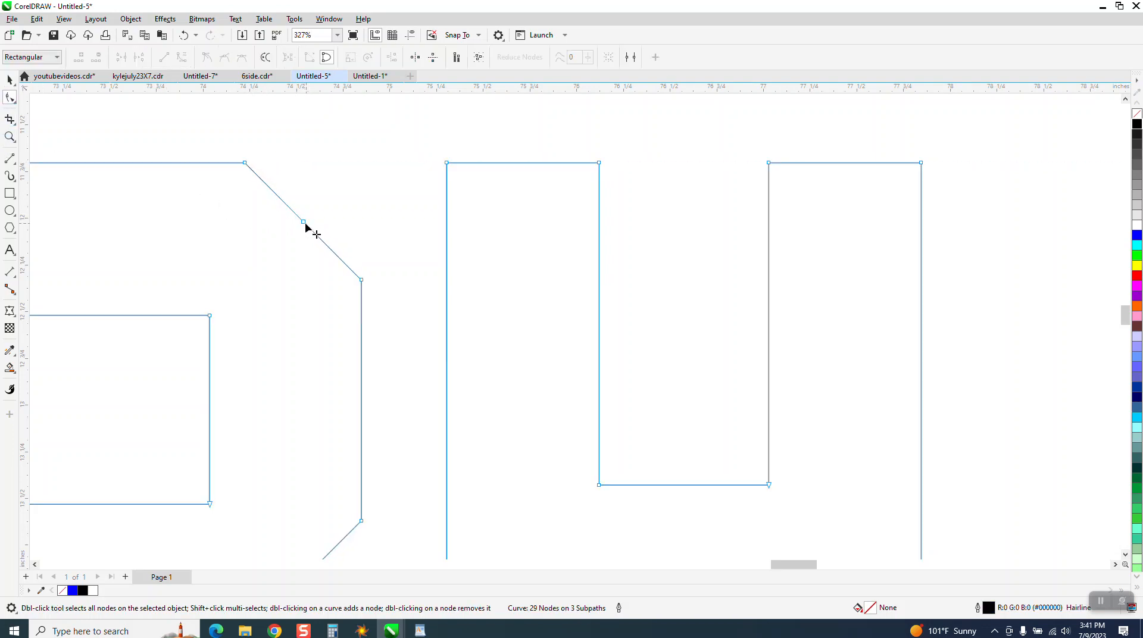
click(410, 35)
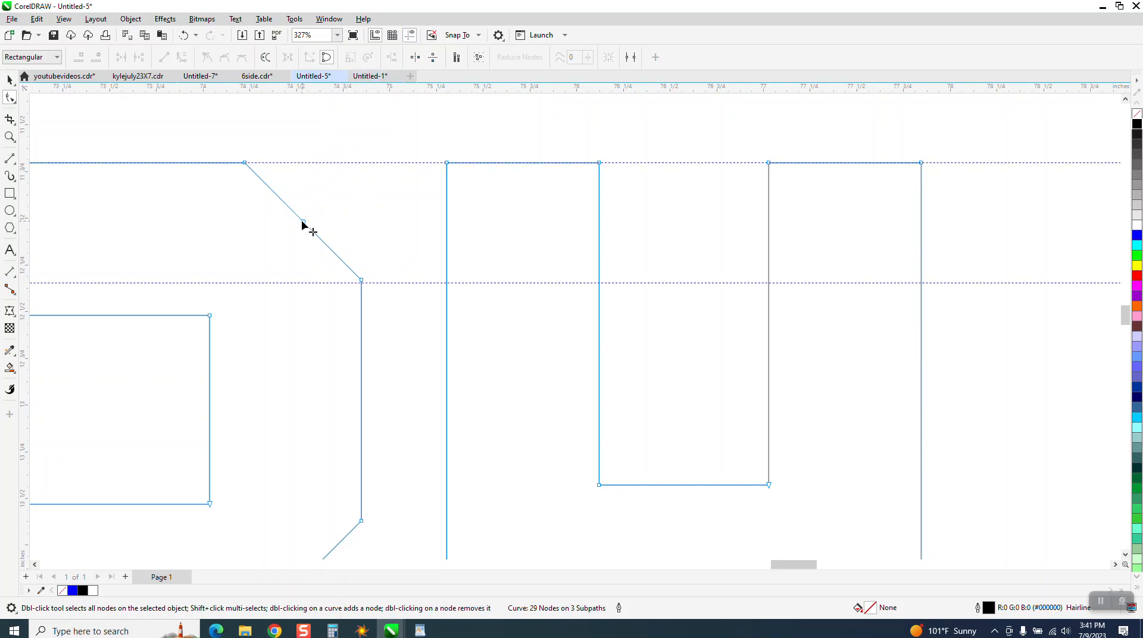
drag(303, 222, 361, 163)
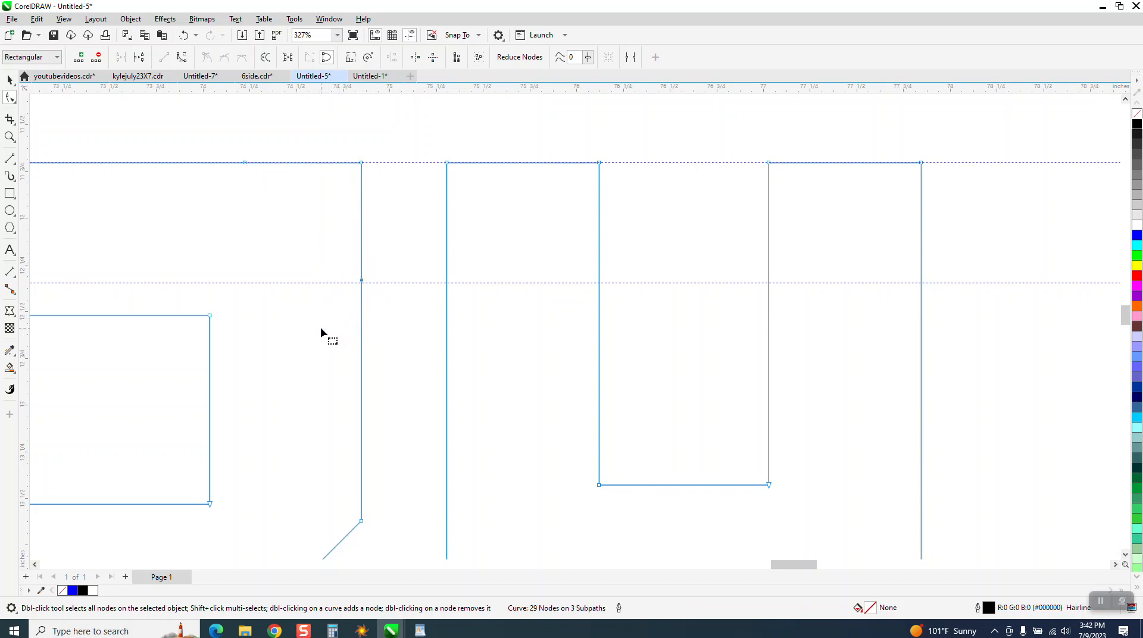
Delete the two leftover nodes beside the R's squared upper-right corner and hide the guidelines.
key(Delete)
drag(271, 181, 267, 188)
key(Delete)
scroll(267, 189, down, 4)
click(9, 79)
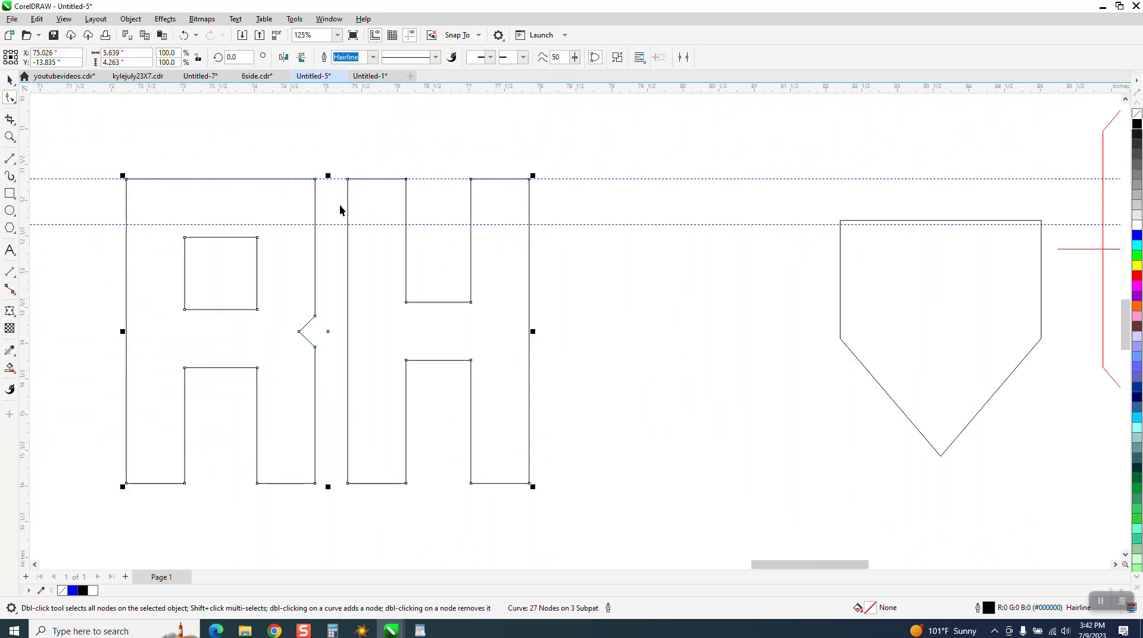
scroll(381, 236, down, 2)
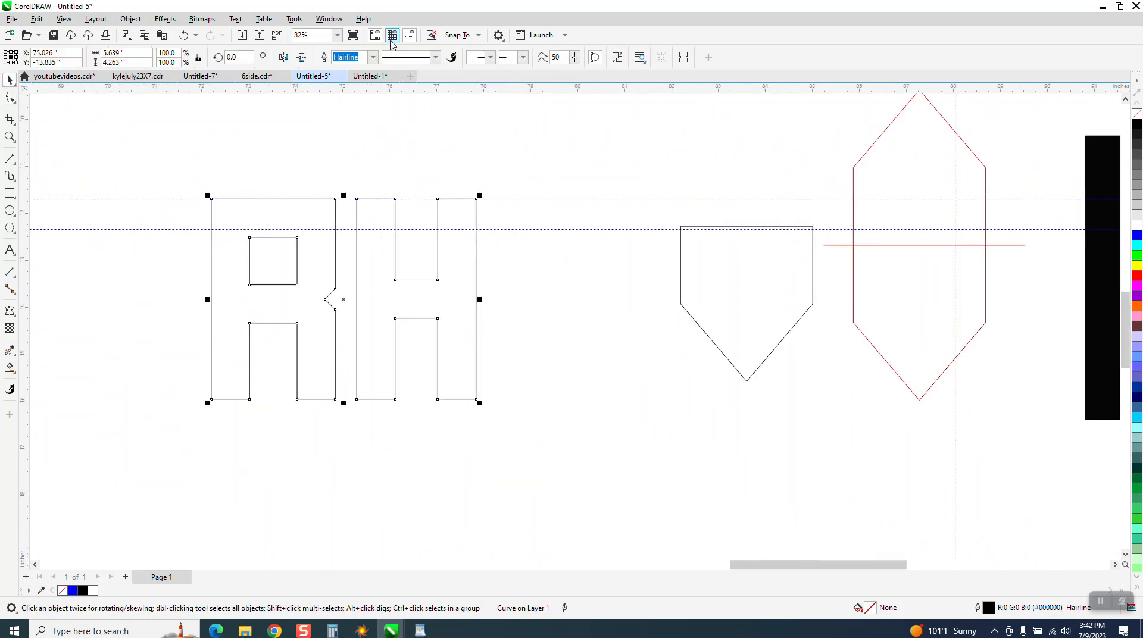
click(410, 35)
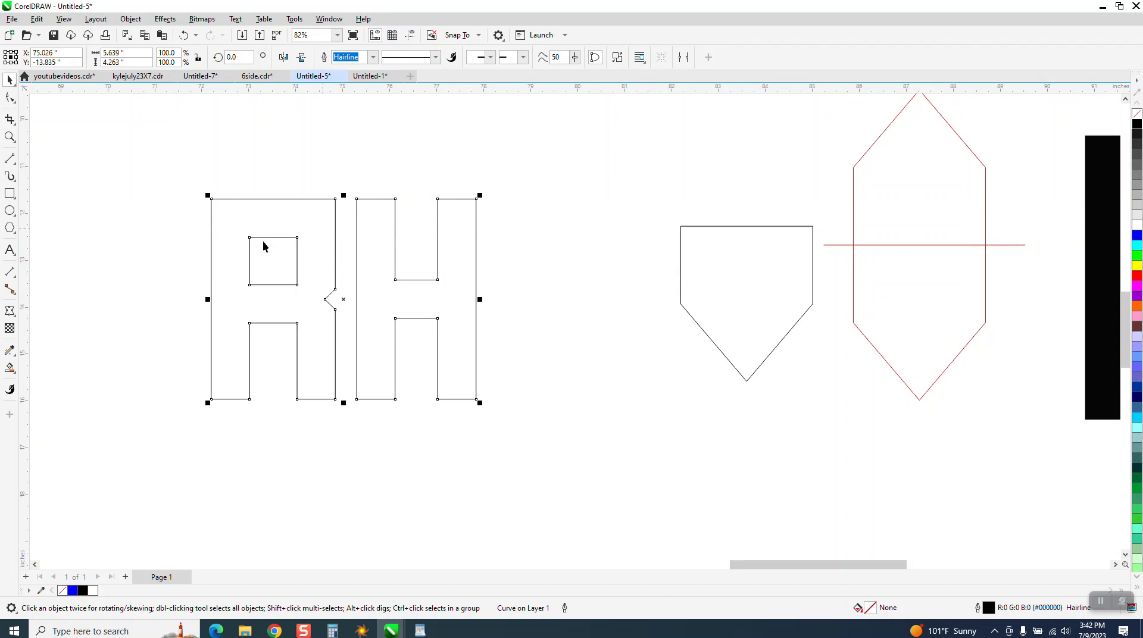
Move the half-hexagon closer to the RH letters and scale the letters down proportionally to 73.9%.
scroll(304, 295, down, 1)
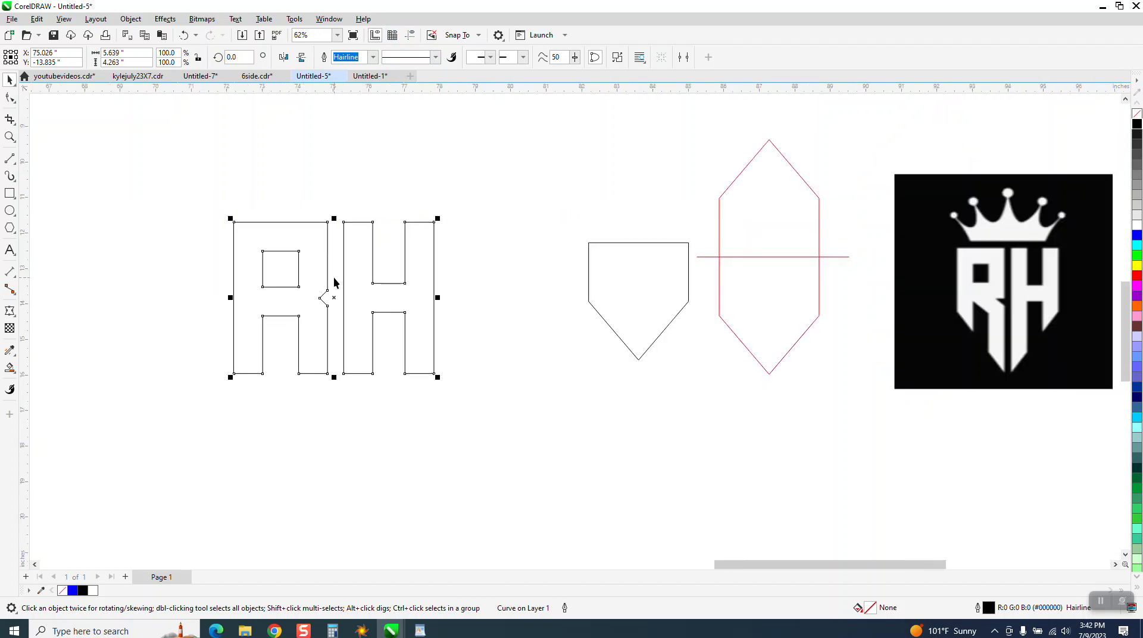
scroll(324, 274, down, 1)
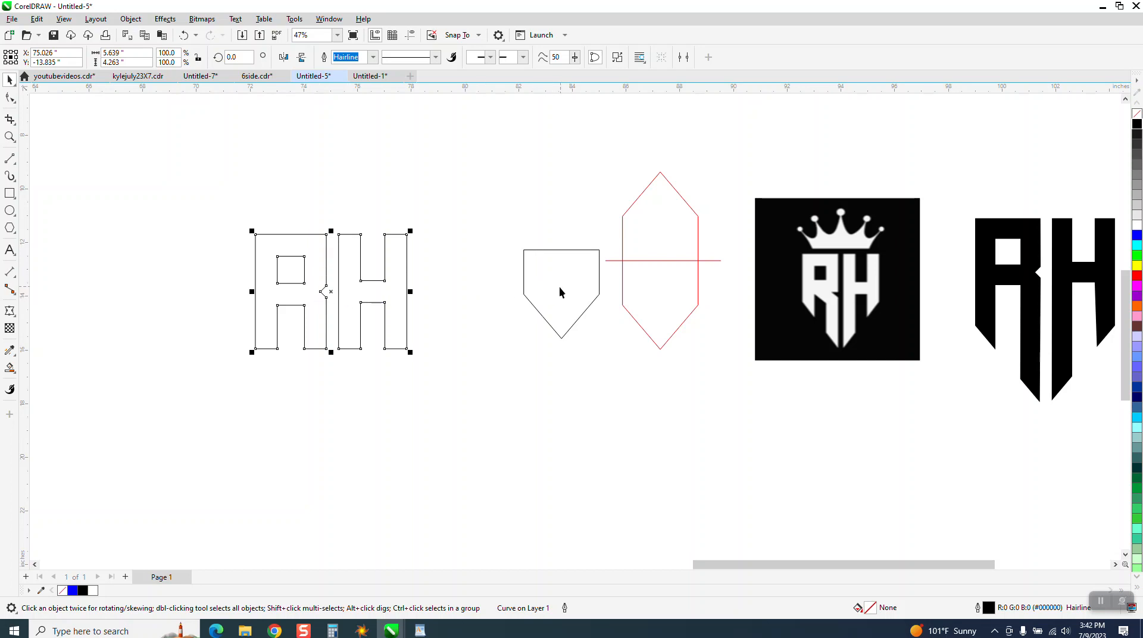
drag(559, 291, 481, 282)
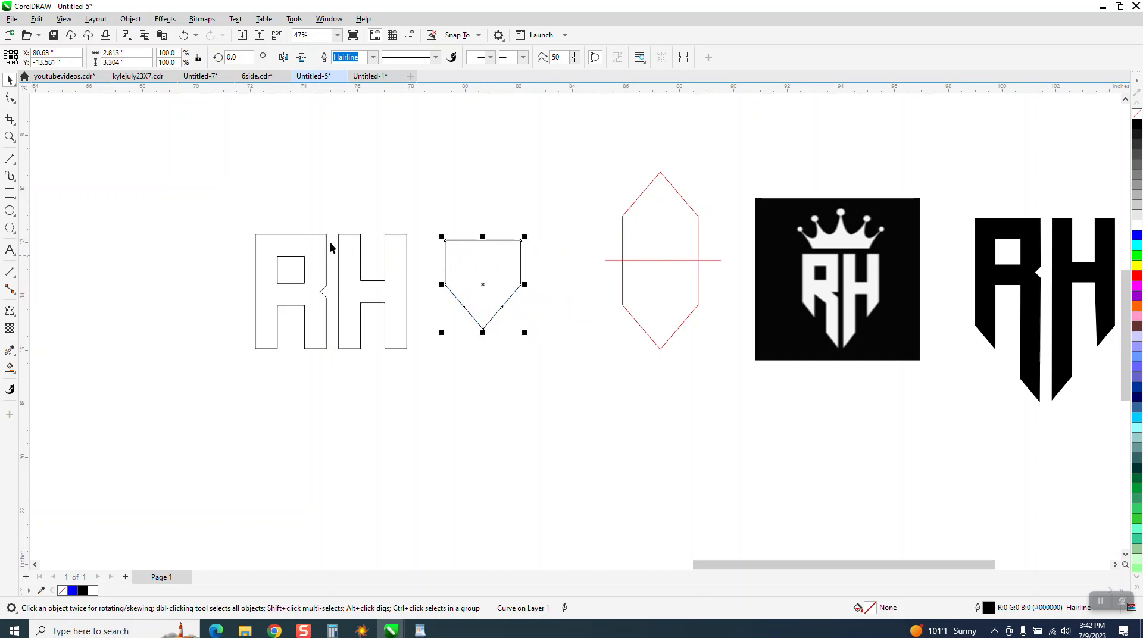
drag(243, 242, 369, 320)
click(474, 276)
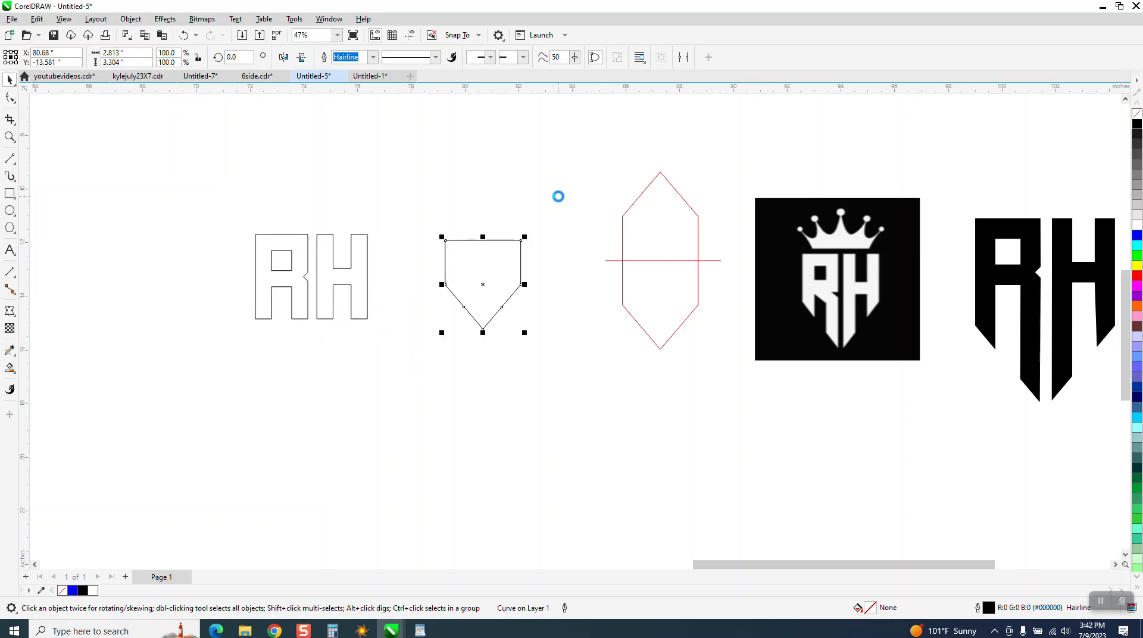
Place two spare copies of the half-hexagon left of the letters and two copies of the RH letters below the original.
drag(493, 281, 180, 274)
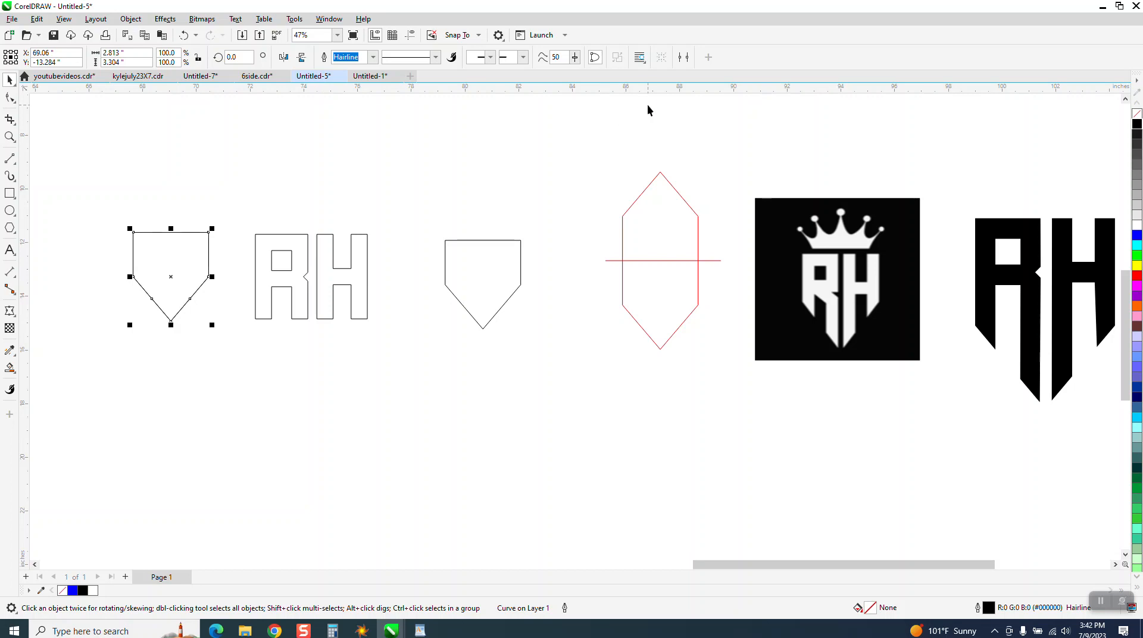
drag(173, 278, 176, 402)
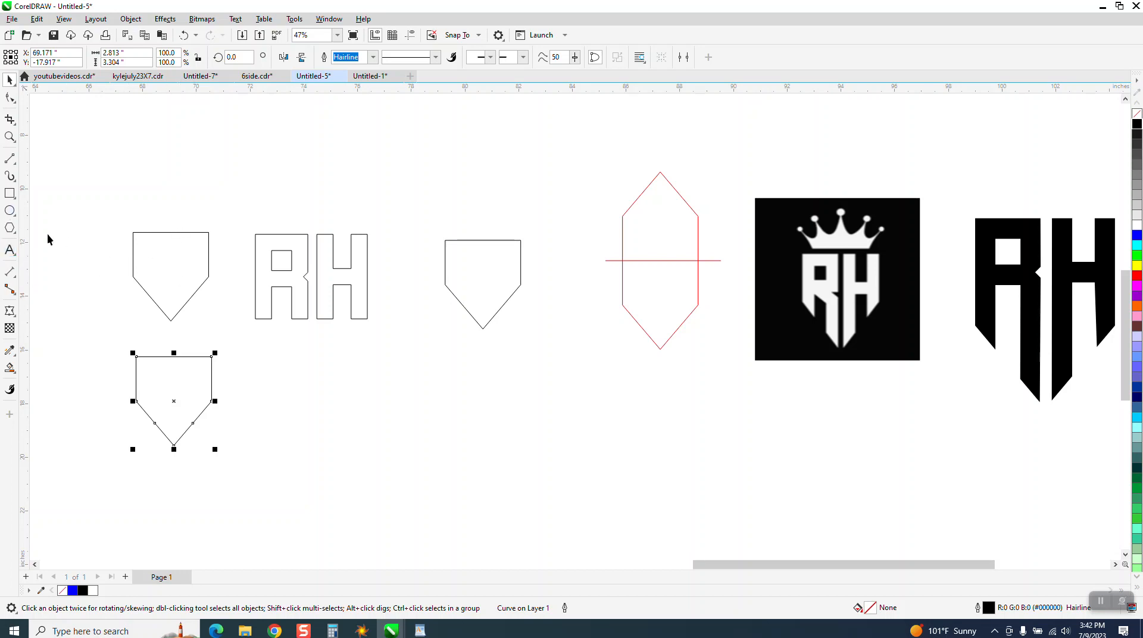
click(282, 268)
drag(240, 223, 397, 345)
drag(309, 289, 476, 395)
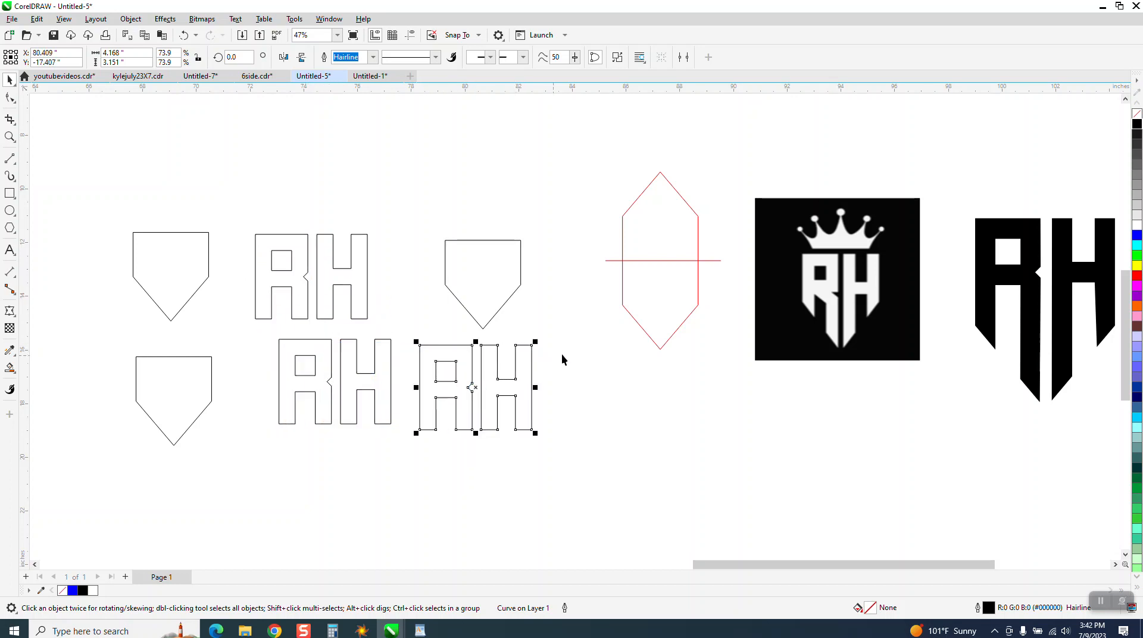
Apply an envelope with Vertical mapping to the RH copy below the right half-hexagon, created from that half-hexagon's shape.
click(496, 292)
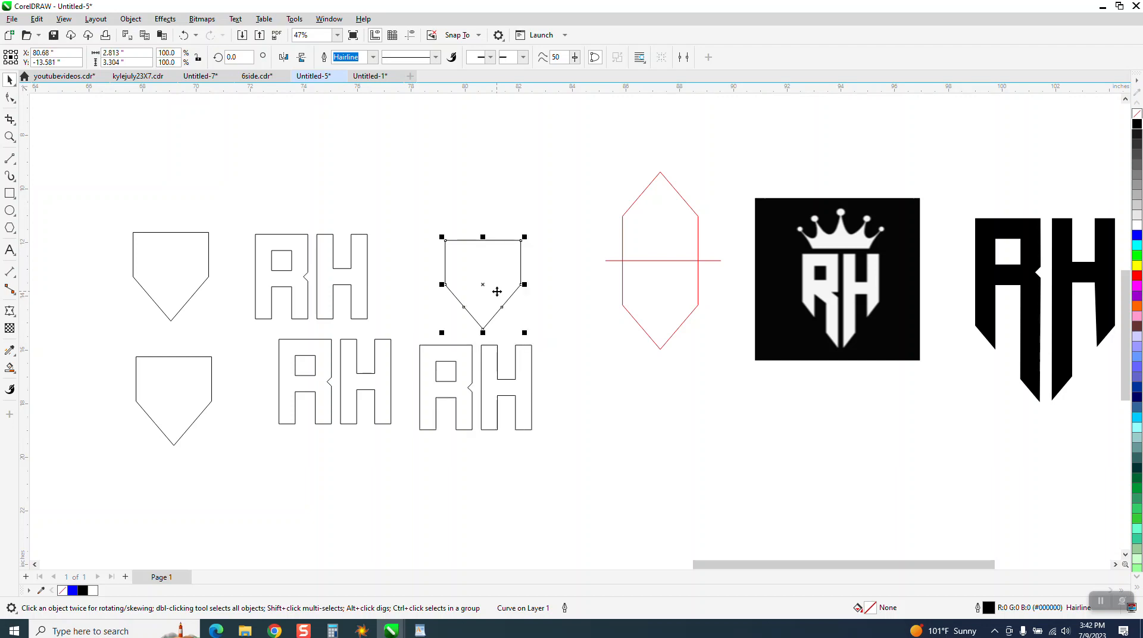
click(499, 364)
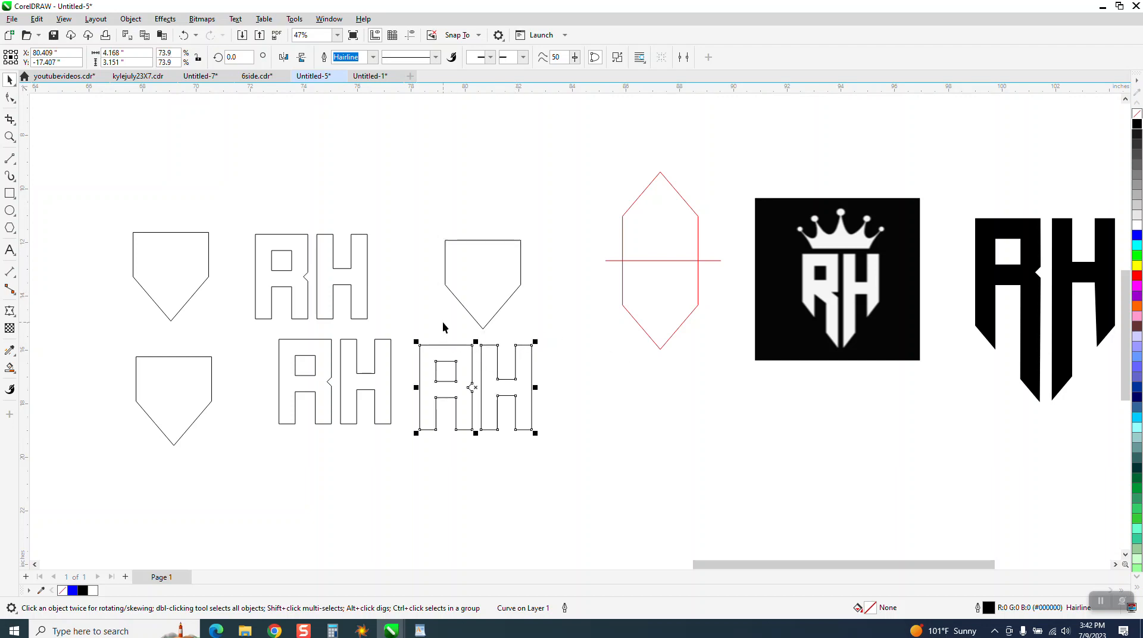
click(165, 19)
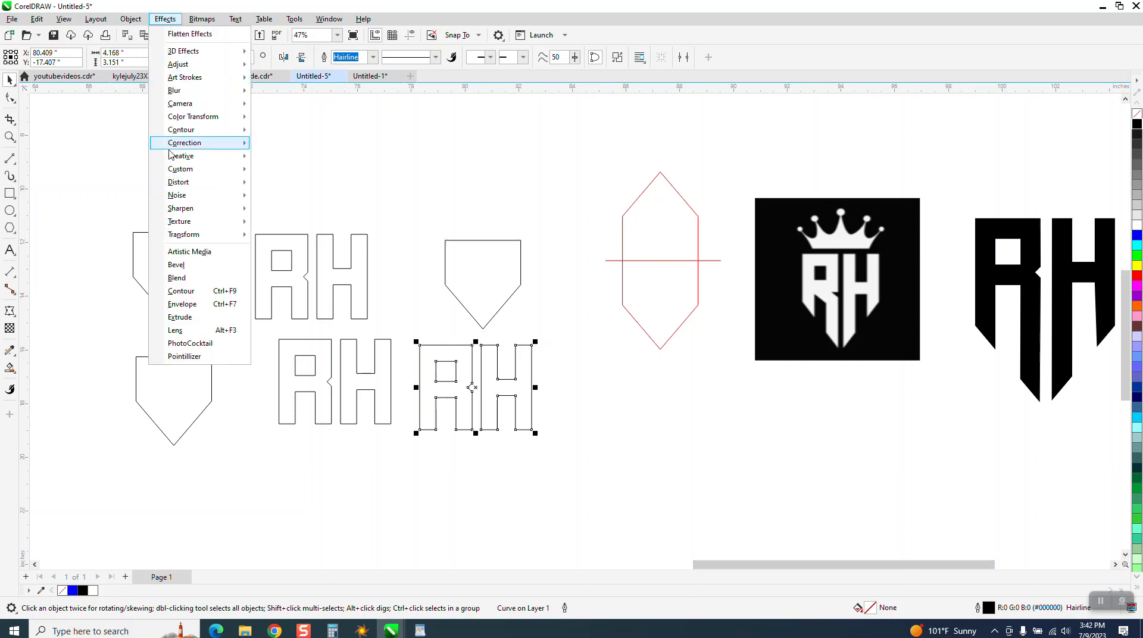
click(182, 304)
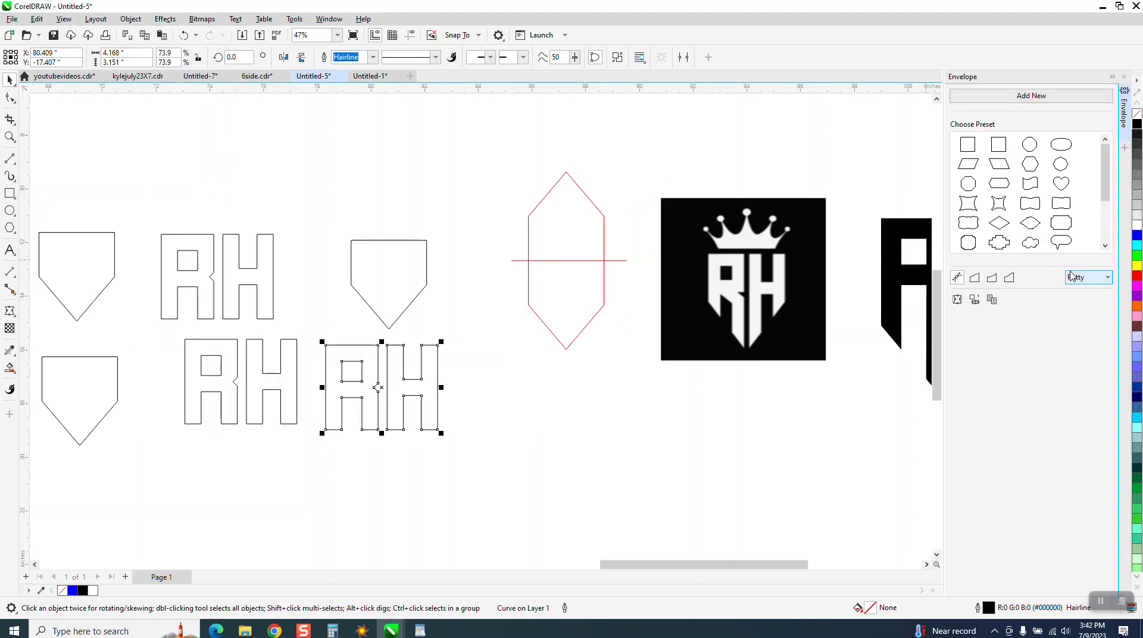
click(1106, 279)
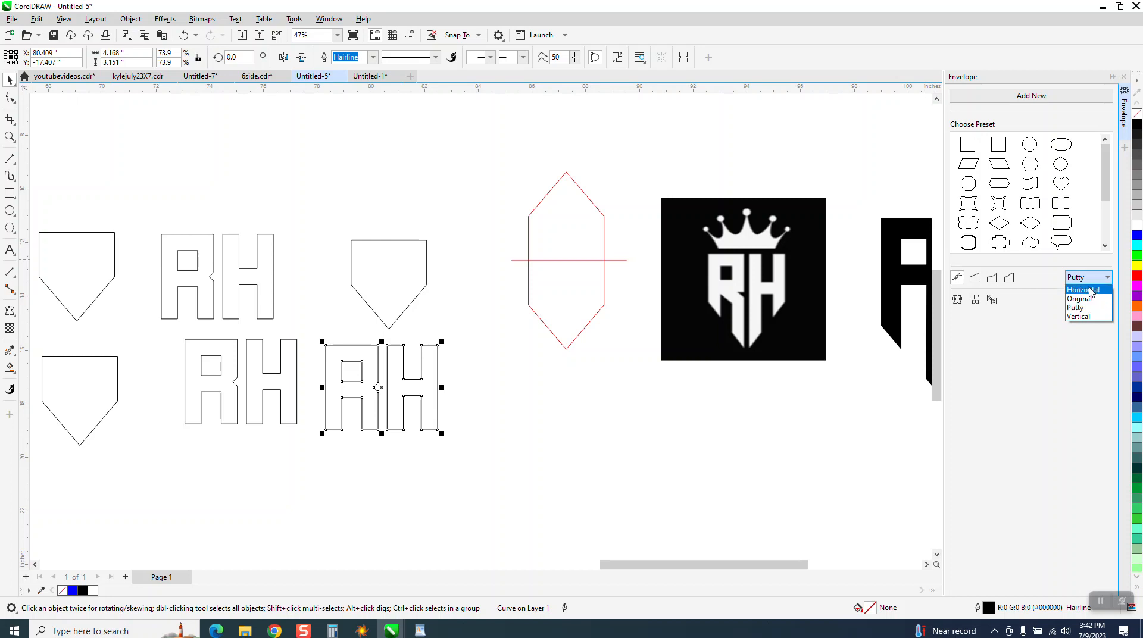
click(1081, 316)
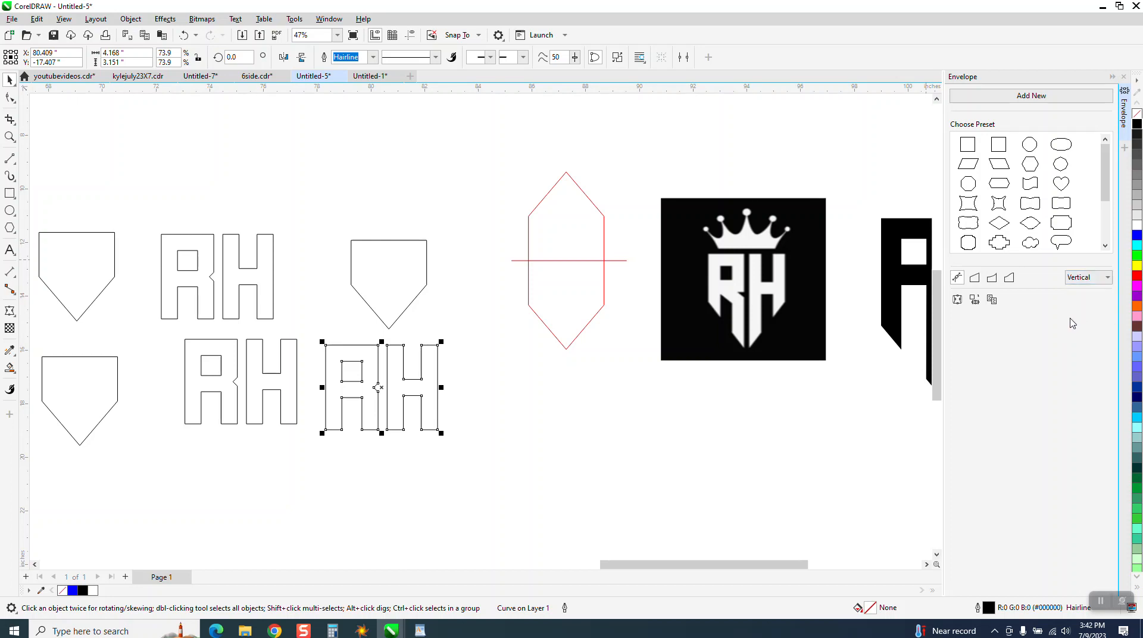
click(975, 300)
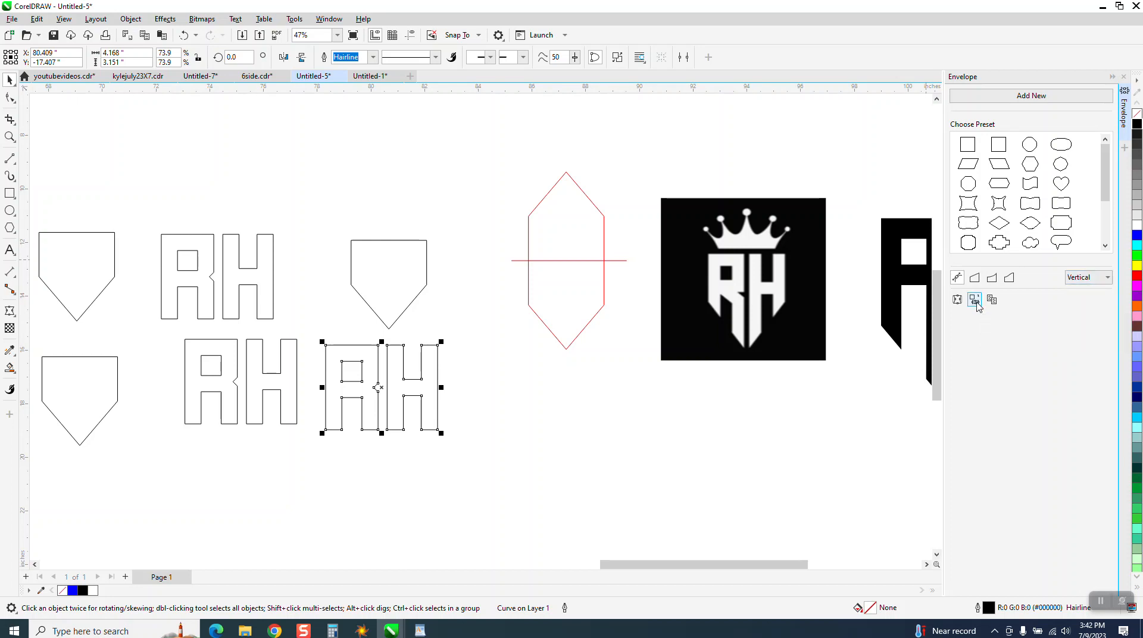
click(378, 283)
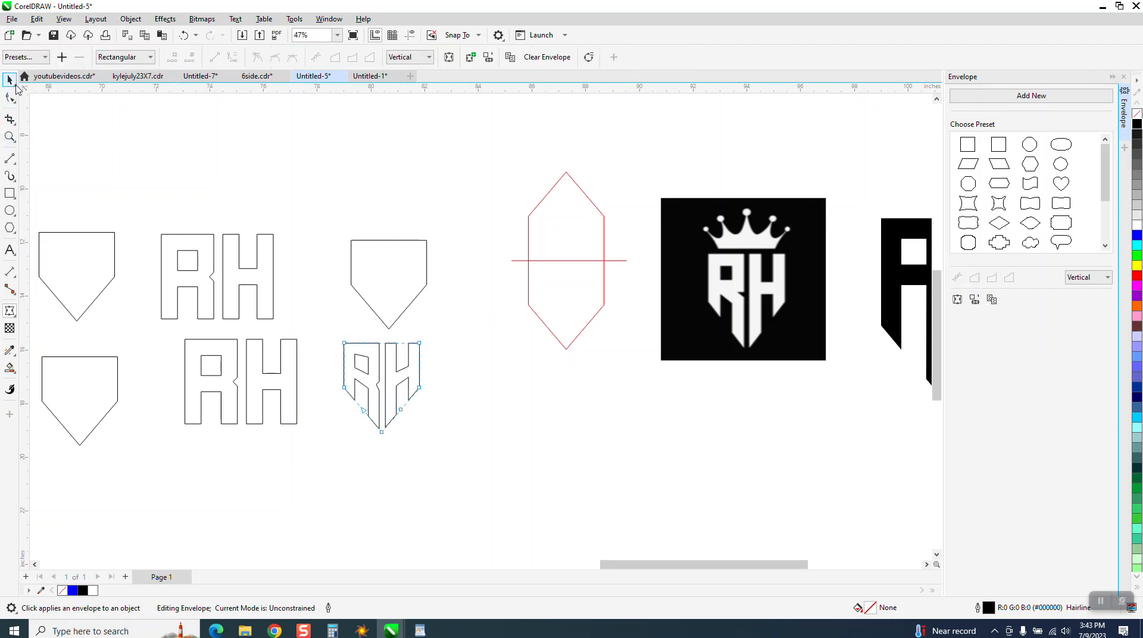
Center the enveloped RH letters on the half-hexagon above them, both horizontally and vertically.
click(8, 137)
drag(290, 207, 637, 475)
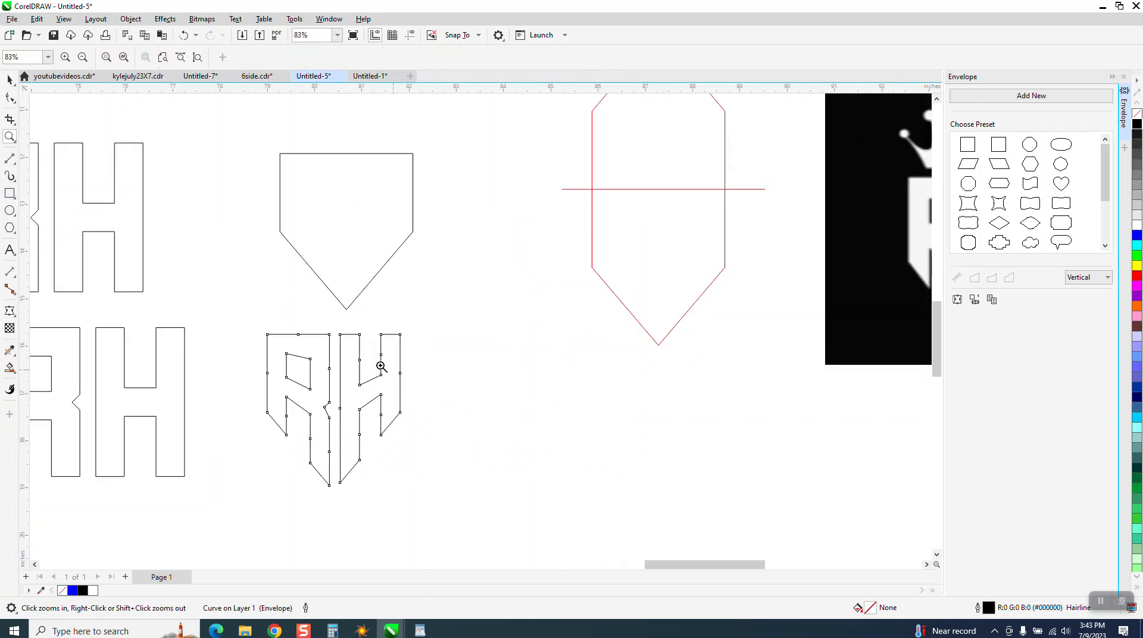
scroll(325, 381, down, 2)
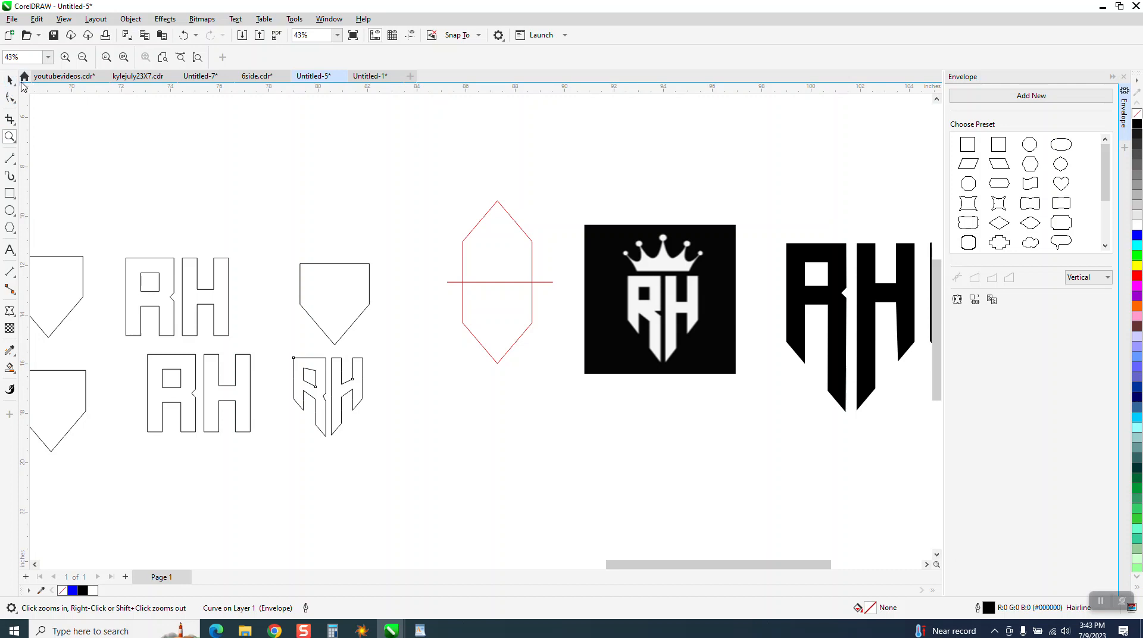
click(9, 80)
drag(248, 191, 423, 445)
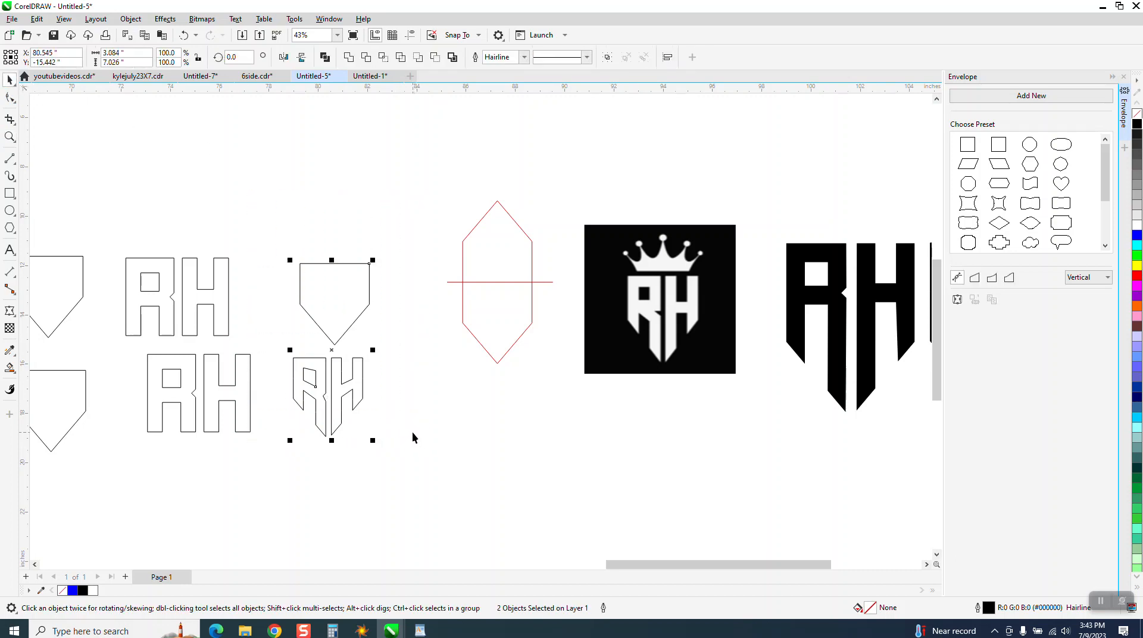
key(c)
key(c)
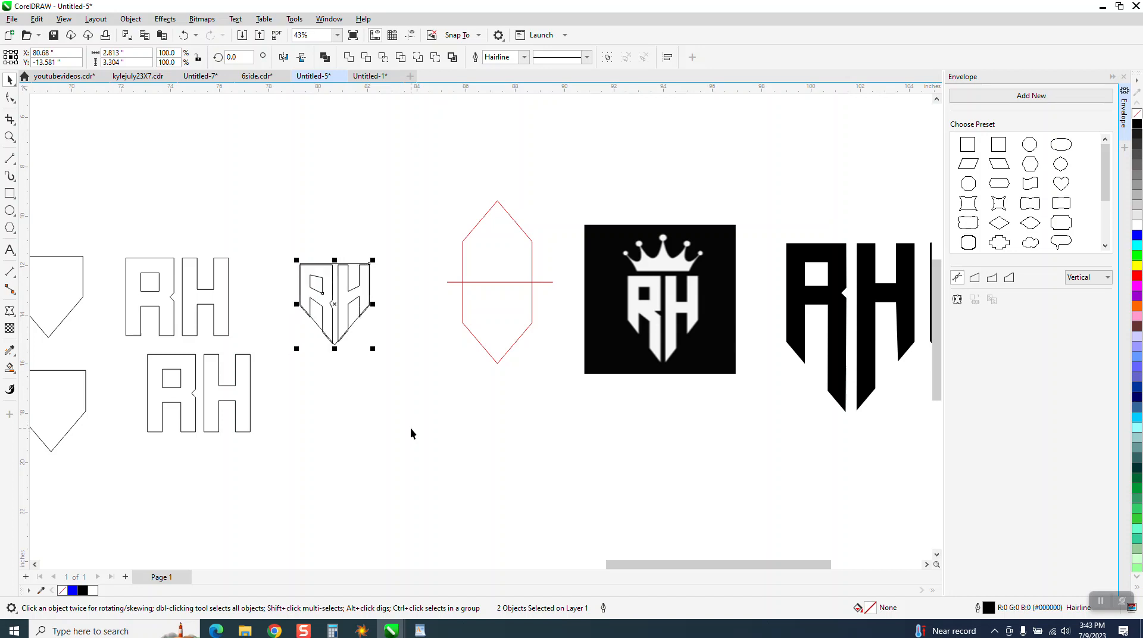
click(370, 356)
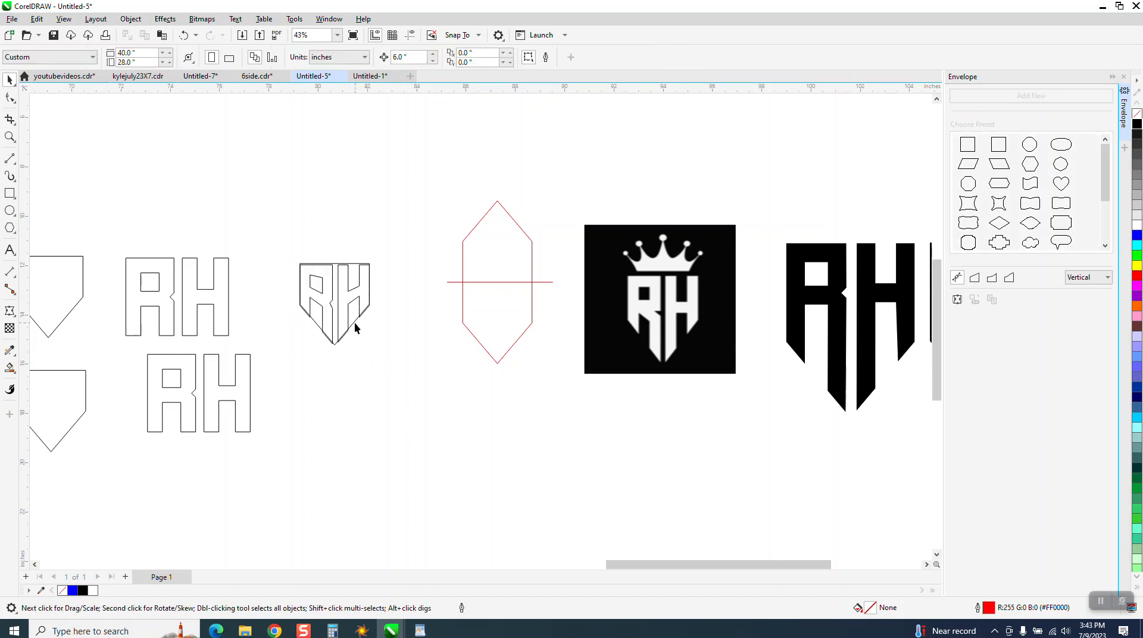
Move the half-hexagon off the enveloped letters and use it to envelope the other lower RH copy with Horizontal mapping.
drag(356, 322, 409, 429)
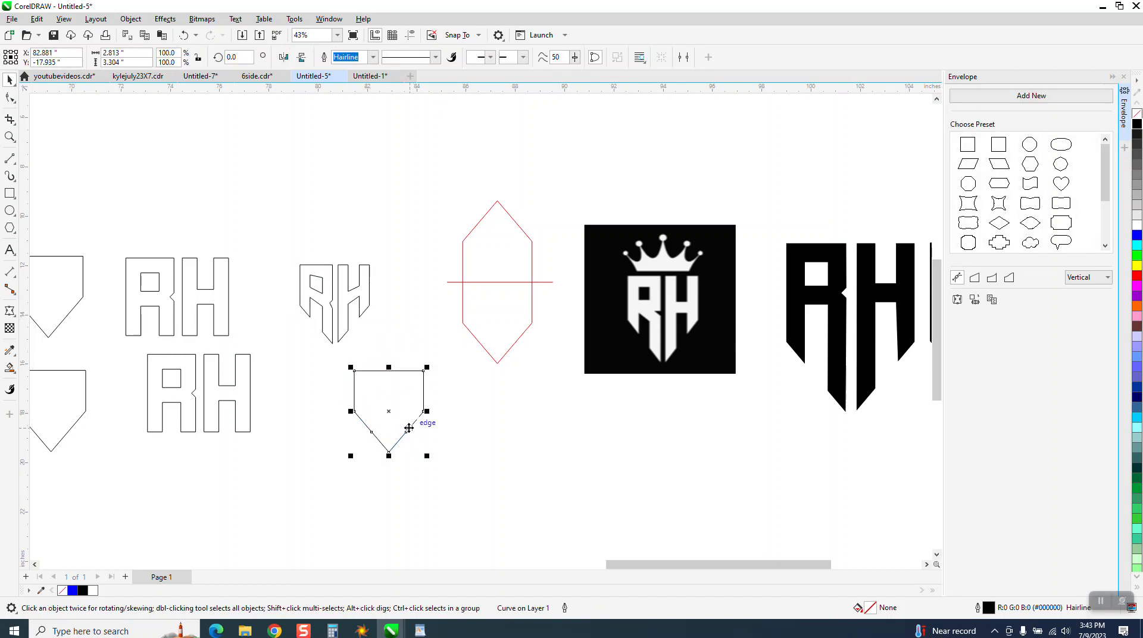
drag(238, 391, 292, 429)
click(1108, 277)
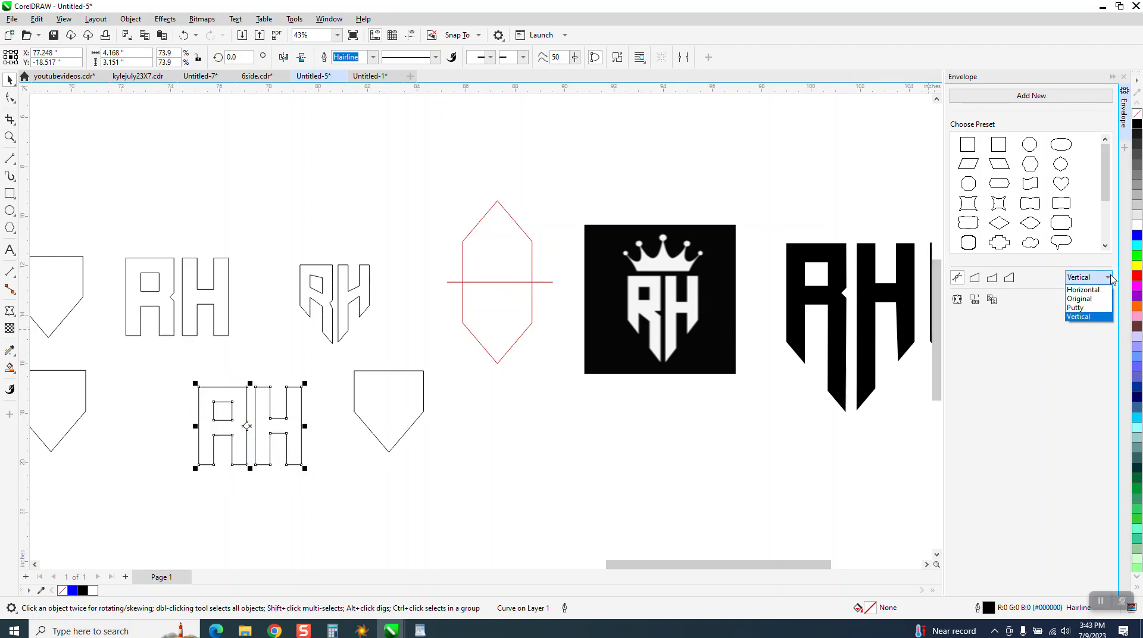
click(1083, 290)
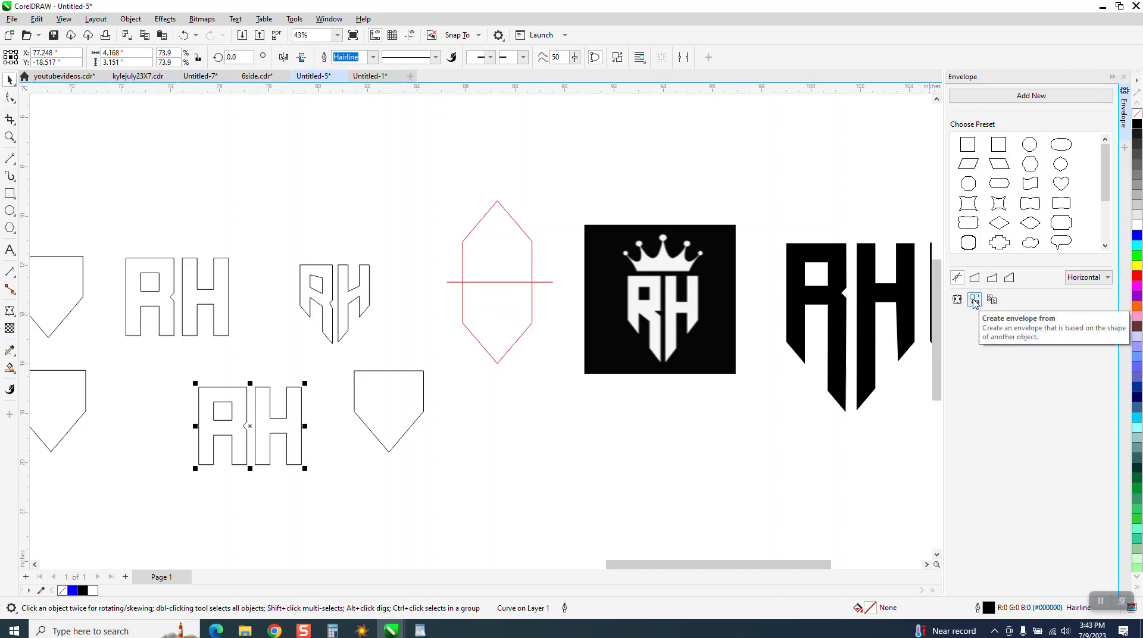
click(975, 301)
click(386, 410)
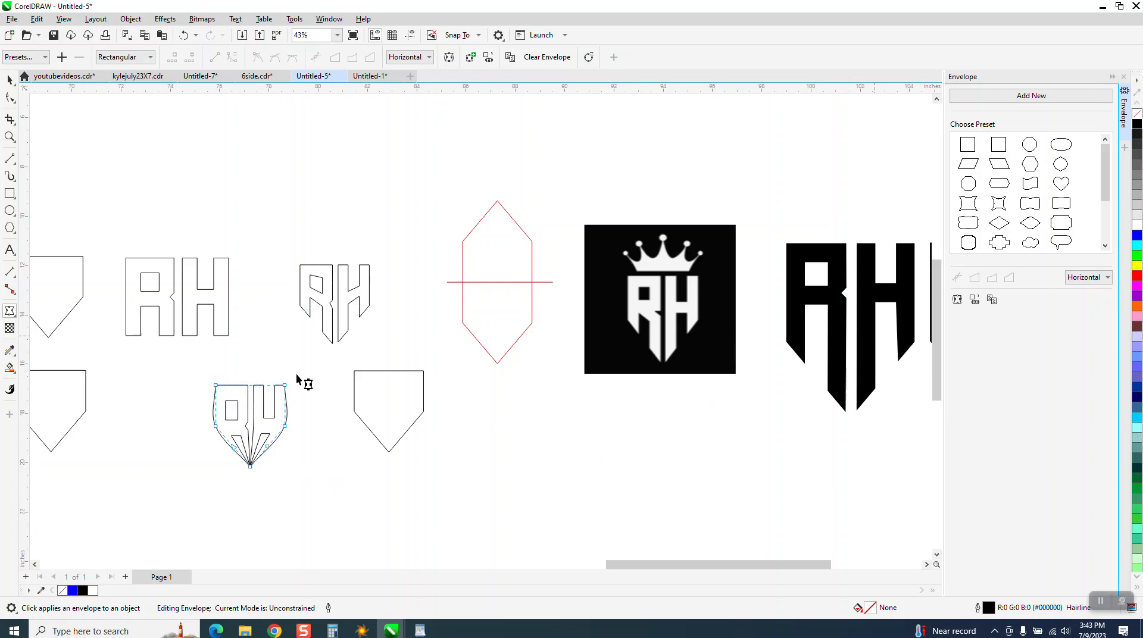
Center the horizontally mapped RH letters on the half-hexagon beside them and inspect the fit up close.
click(10, 79)
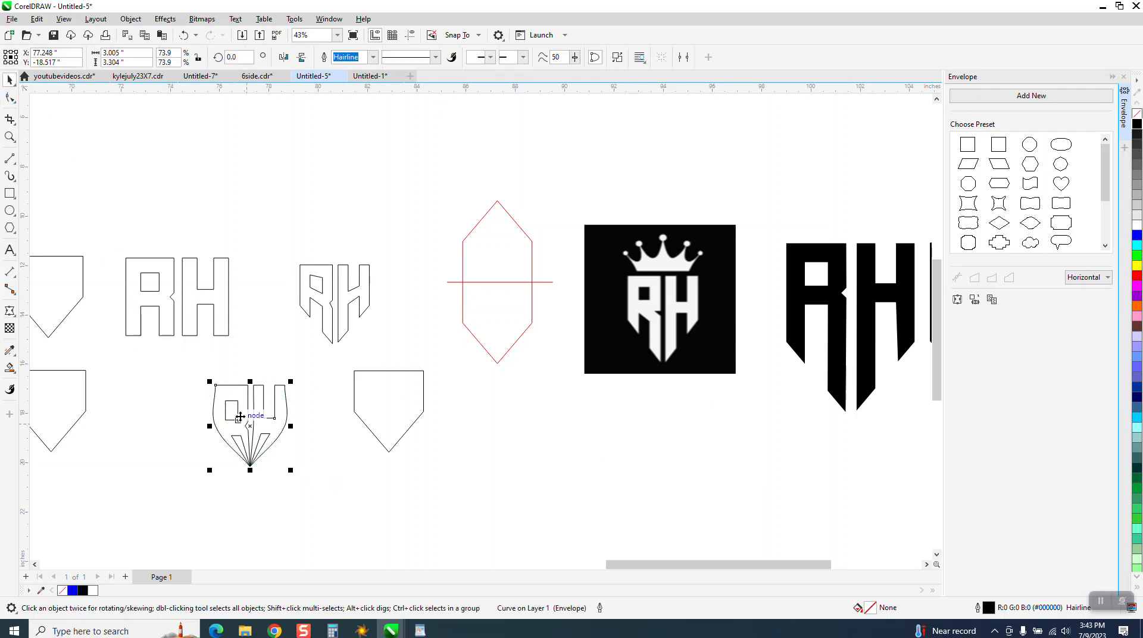
drag(468, 484, 469, 483)
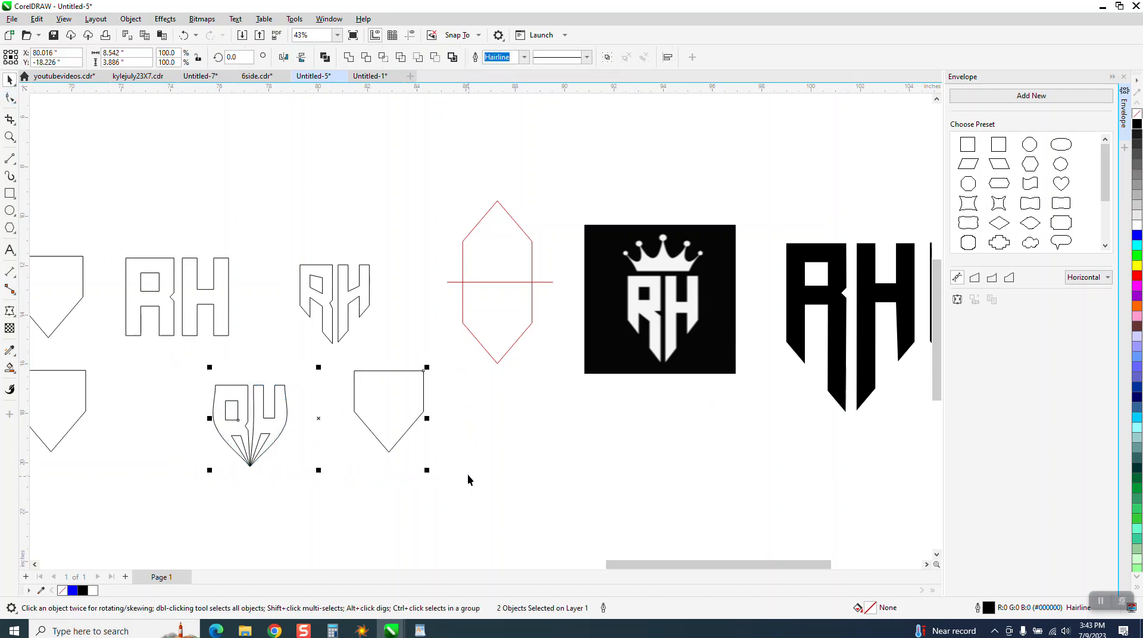
key(e)
key(c)
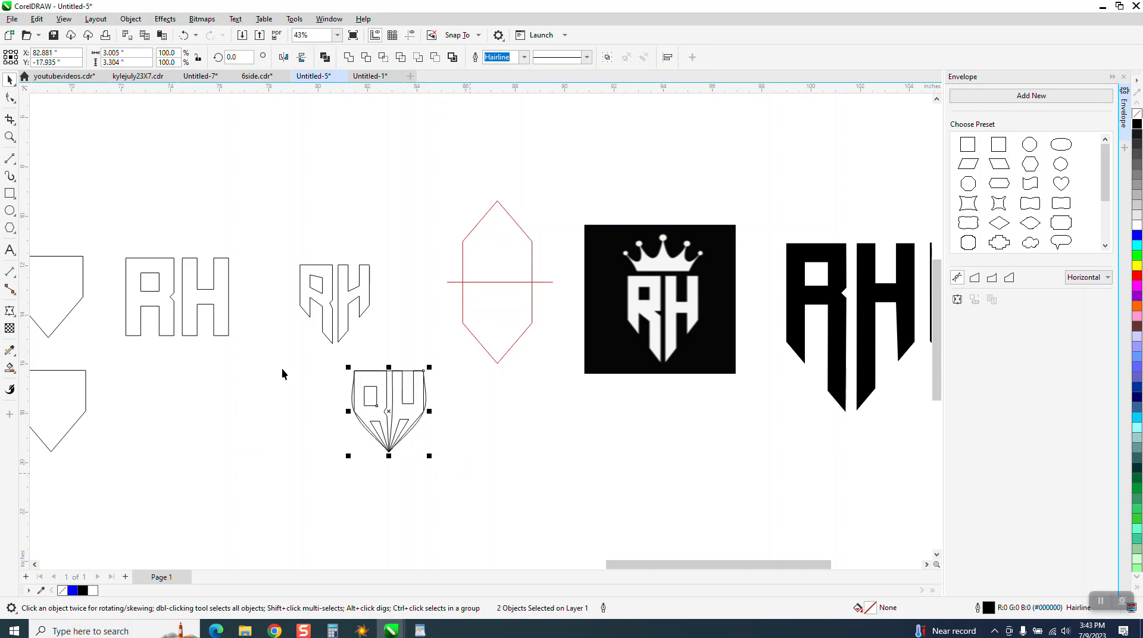
click(9, 158)
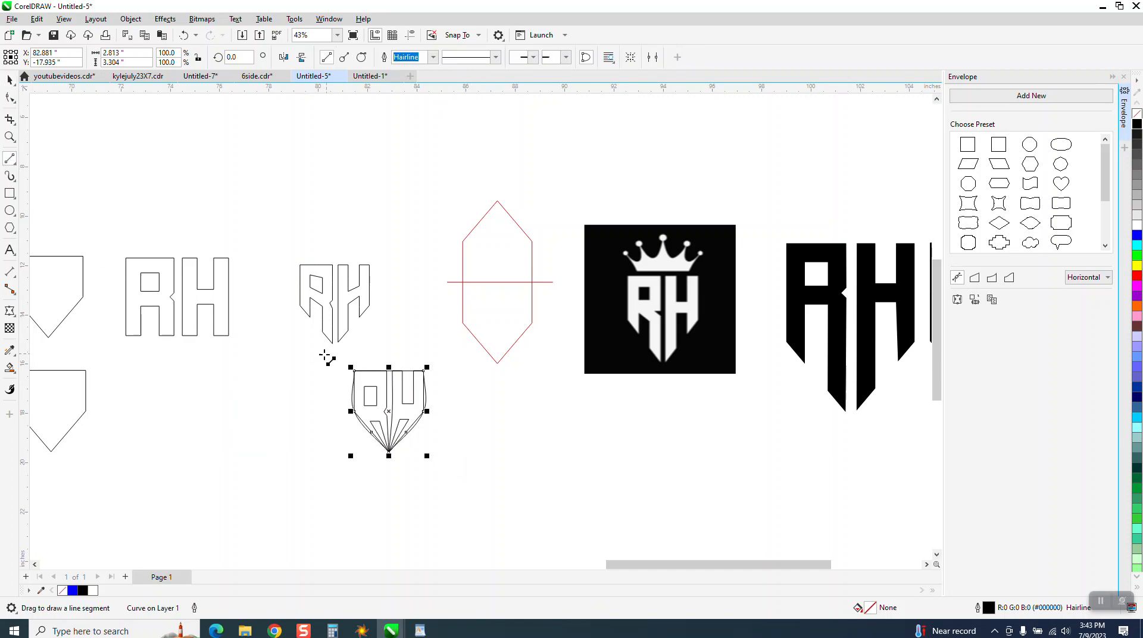
click(9, 137)
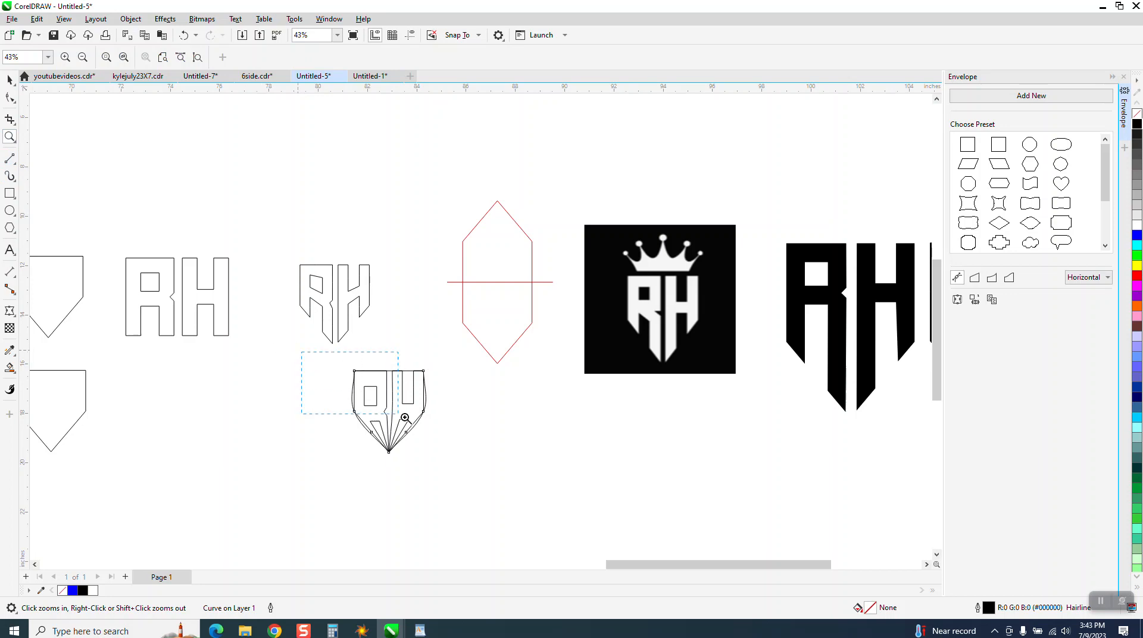
drag(405, 418, 493, 486)
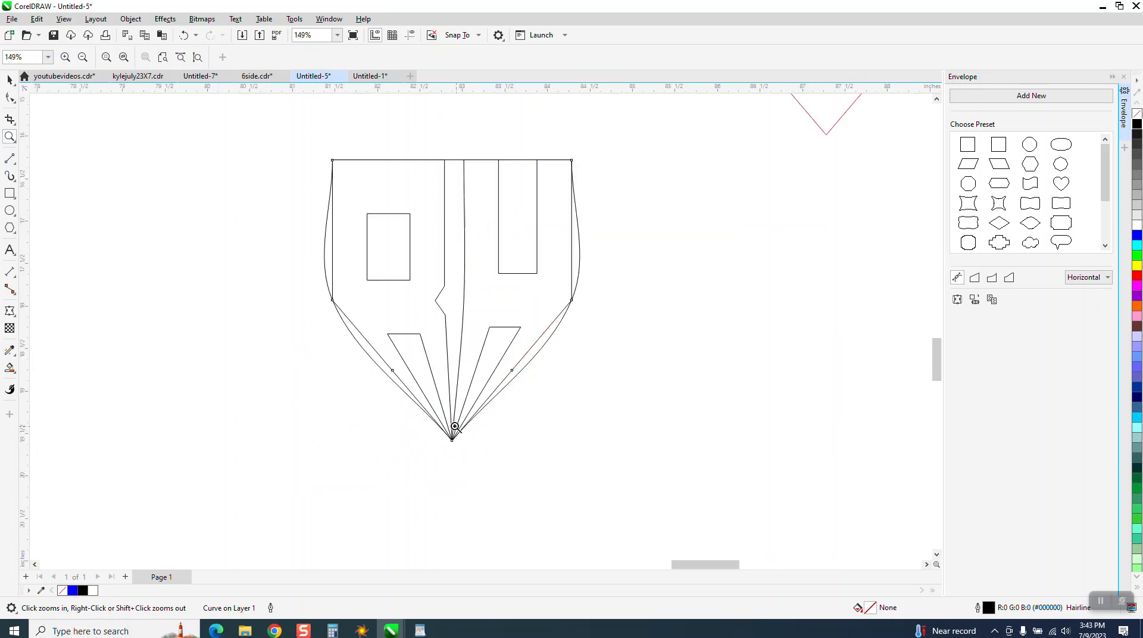
Move the lower spare half-hexagon beneath the undistorted RH letters and close the Envelope settings.
click(10, 79)
scroll(658, 396, down, 4)
drag(311, 369, 420, 363)
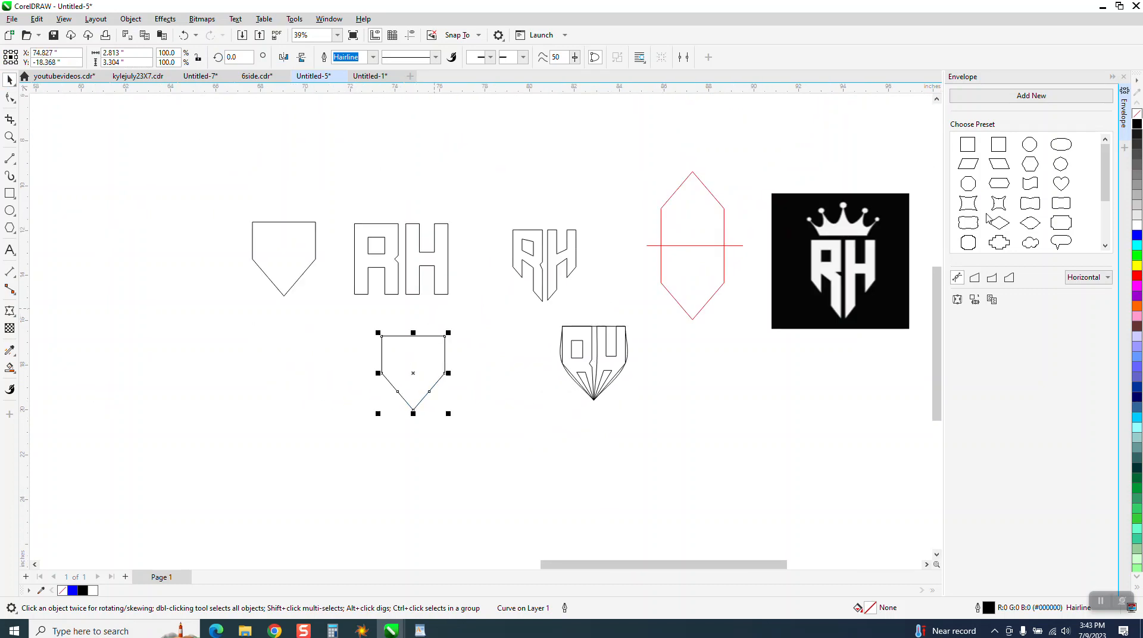
click(1125, 77)
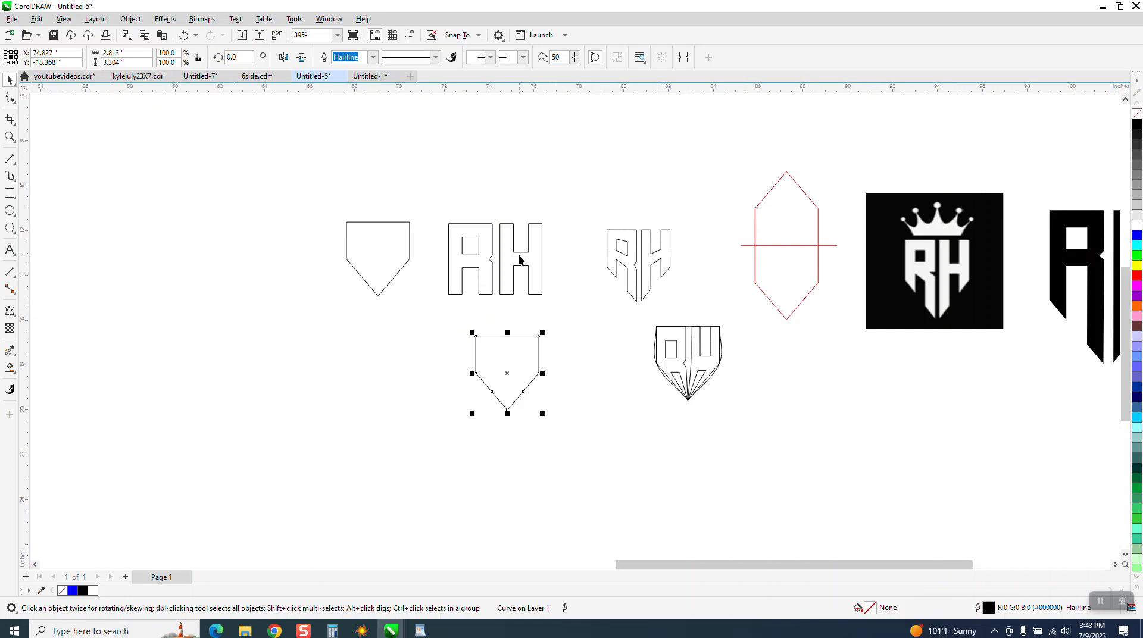
Move the undistorted RH letters down onto the half-hexagon below, matching their upper-left corners.
drag(518, 259, 518, 284)
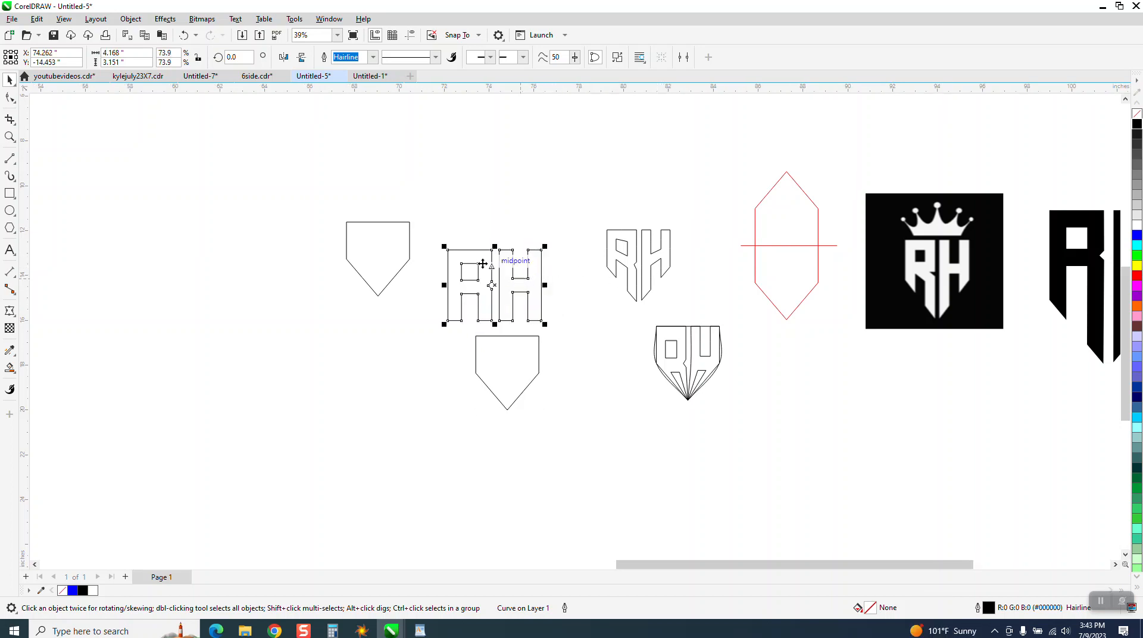
drag(453, 254, 477, 336)
click(9, 137)
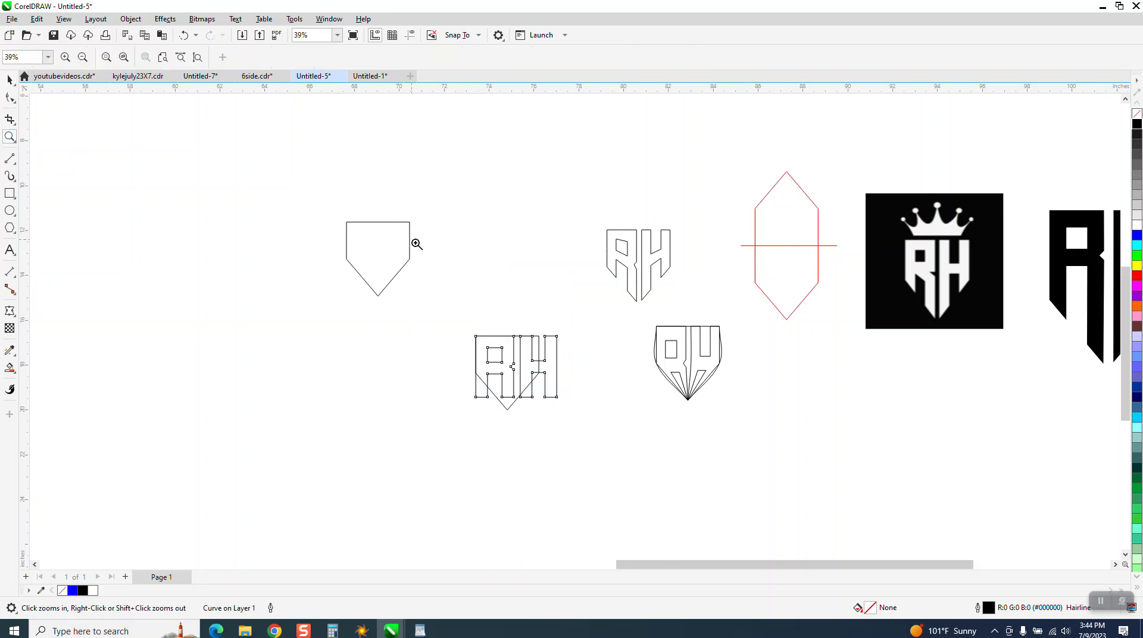
drag(436, 276, 652, 440)
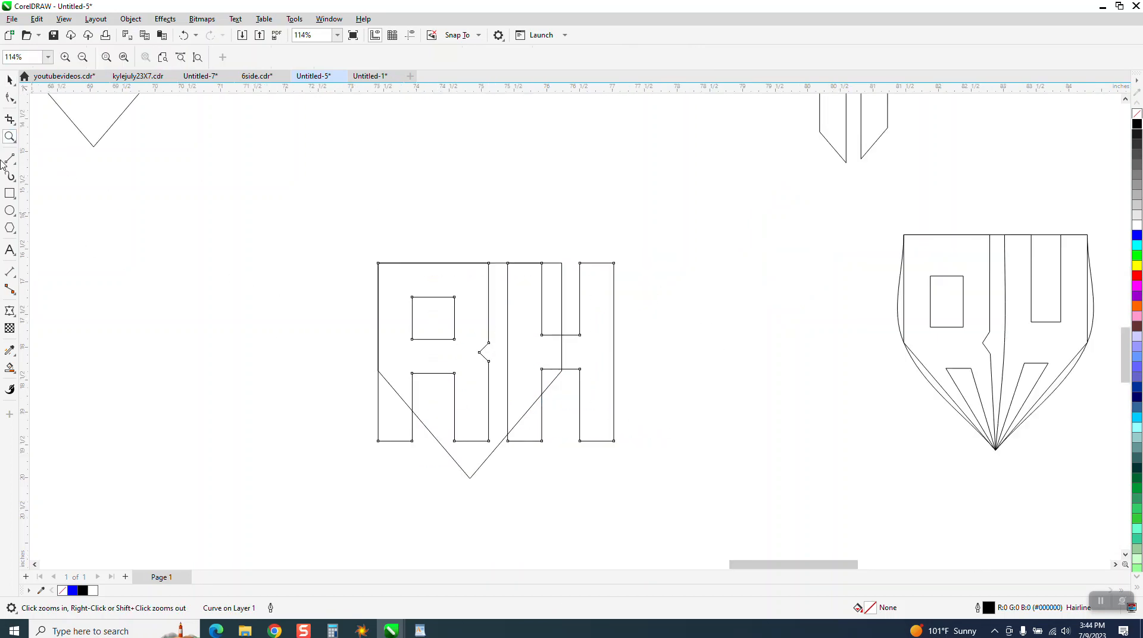
Stretch the half-hexagon to about 4.19 inches tall and 3.61 inches wide, matching its upper corners to those of the RH letters.
click(8, 81)
click(476, 471)
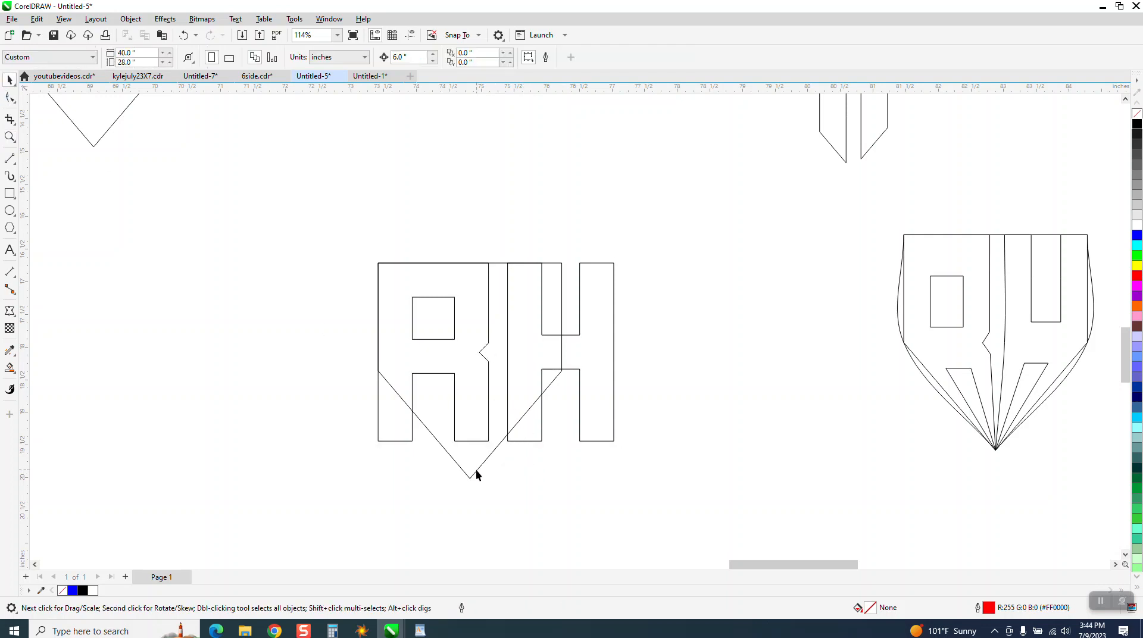
drag(470, 480, 469, 552)
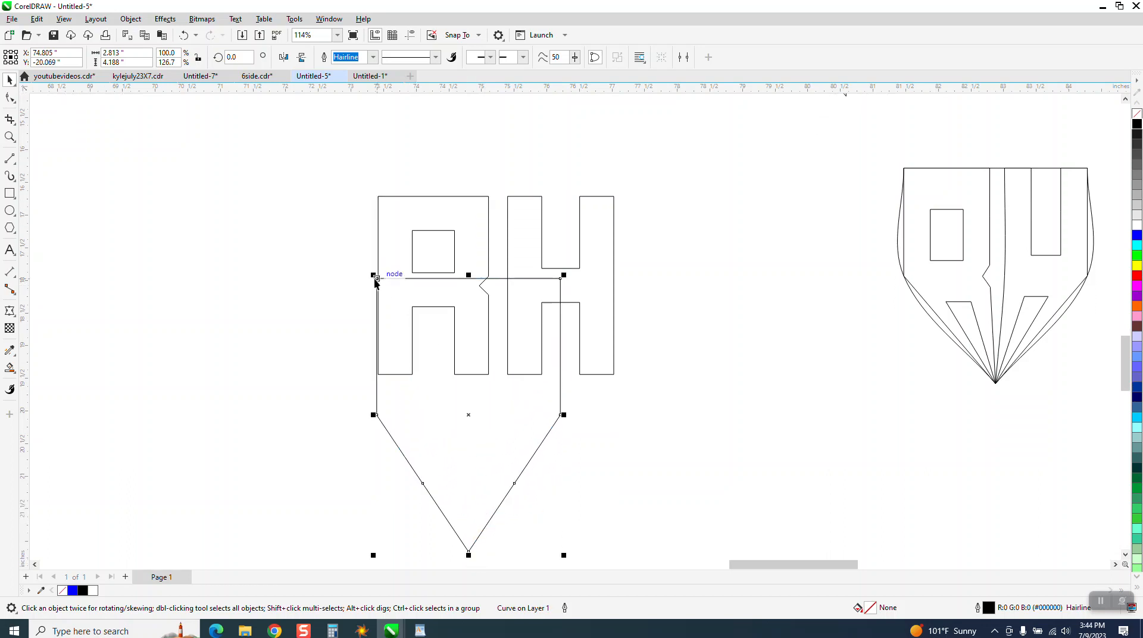
drag(375, 280, 378, 197)
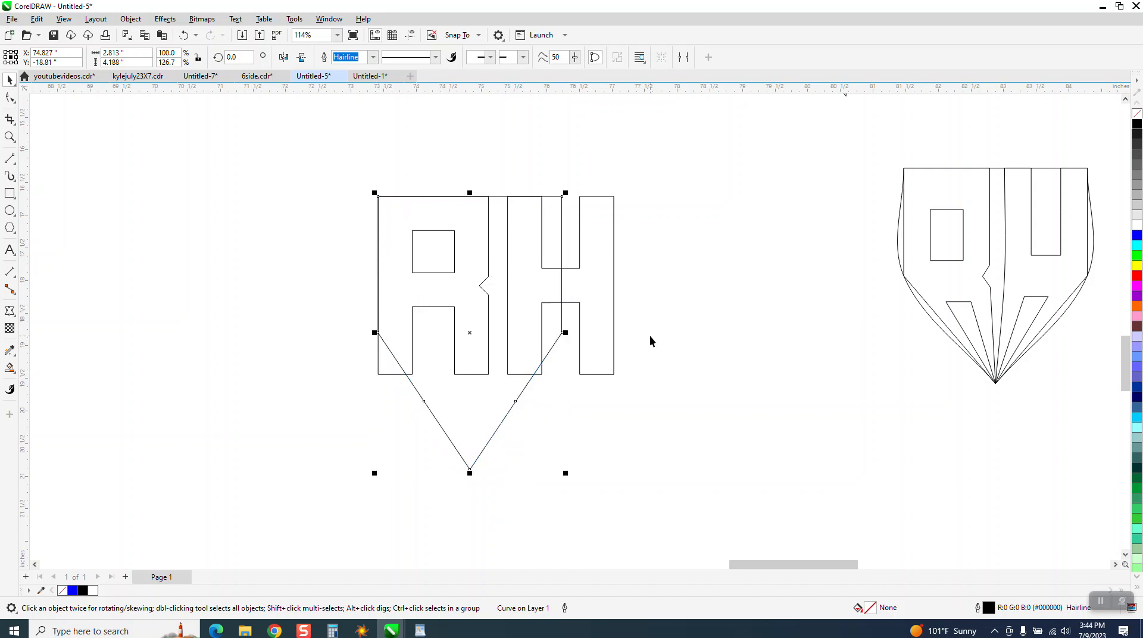
drag(566, 333, 617, 332)
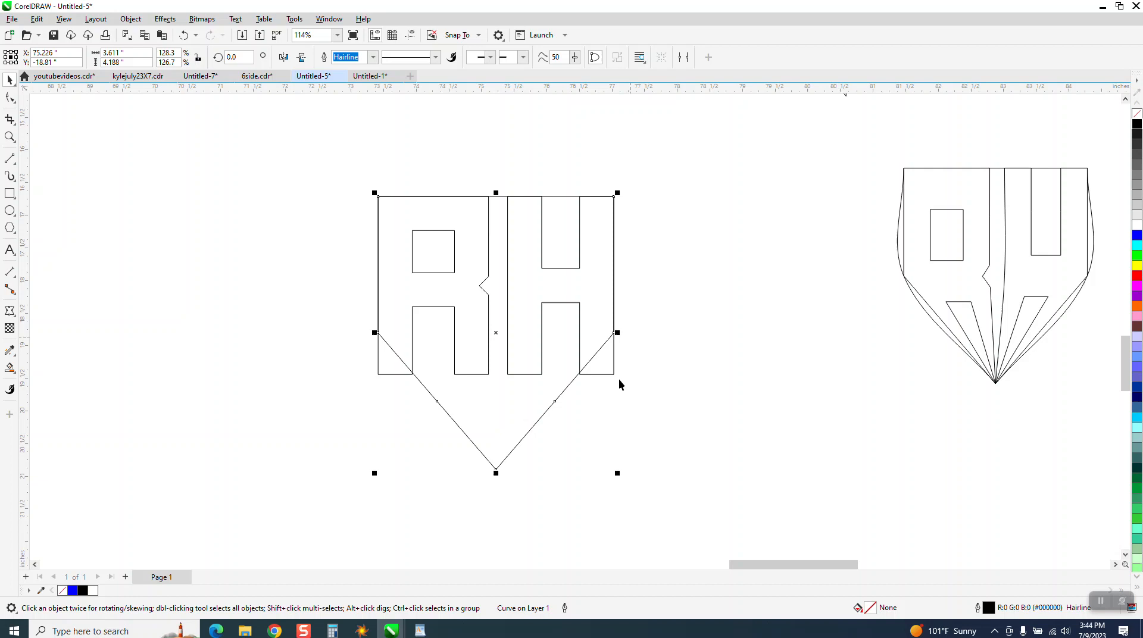
Check the snapping options and lengthen the half-hexagon downward to about 4.79 inches tall.
click(601, 208)
click(479, 36)
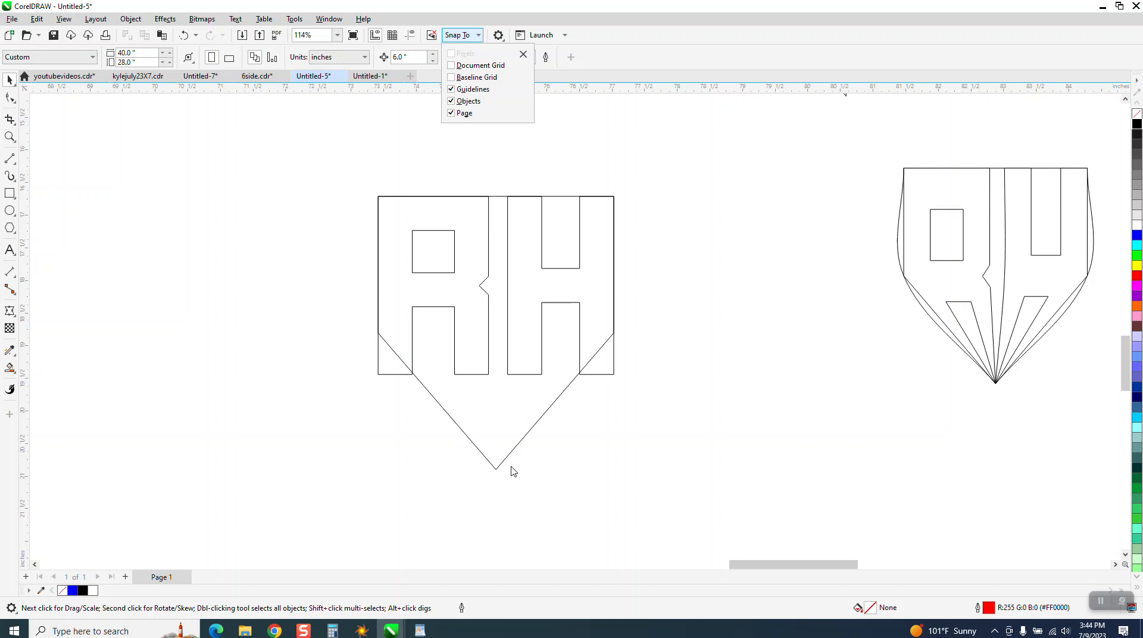
click(11, 79)
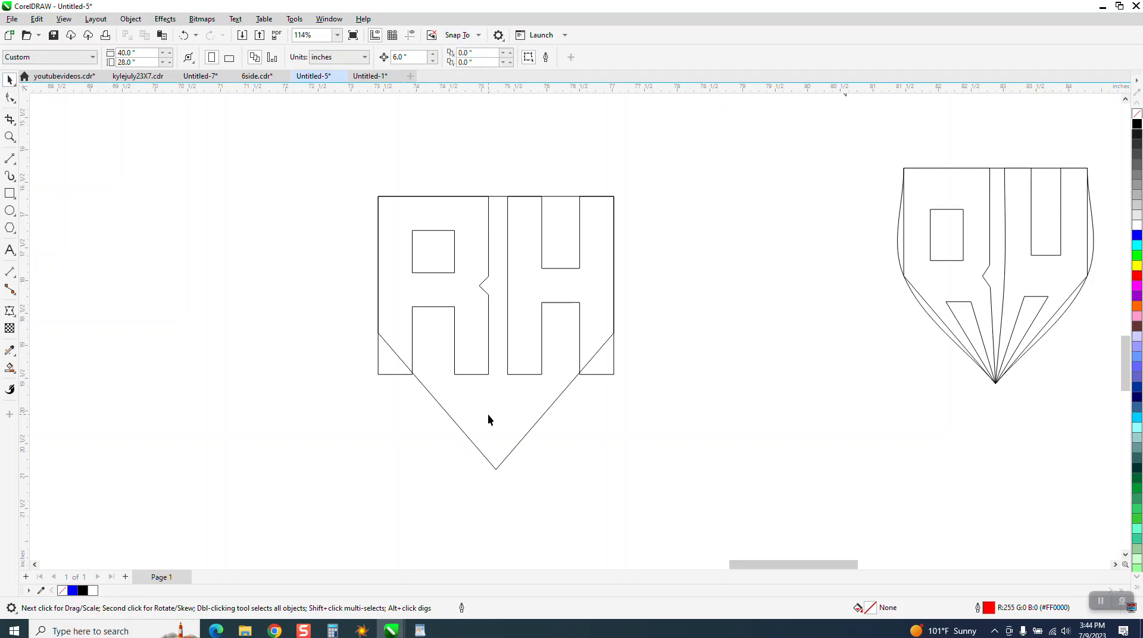
click(498, 466)
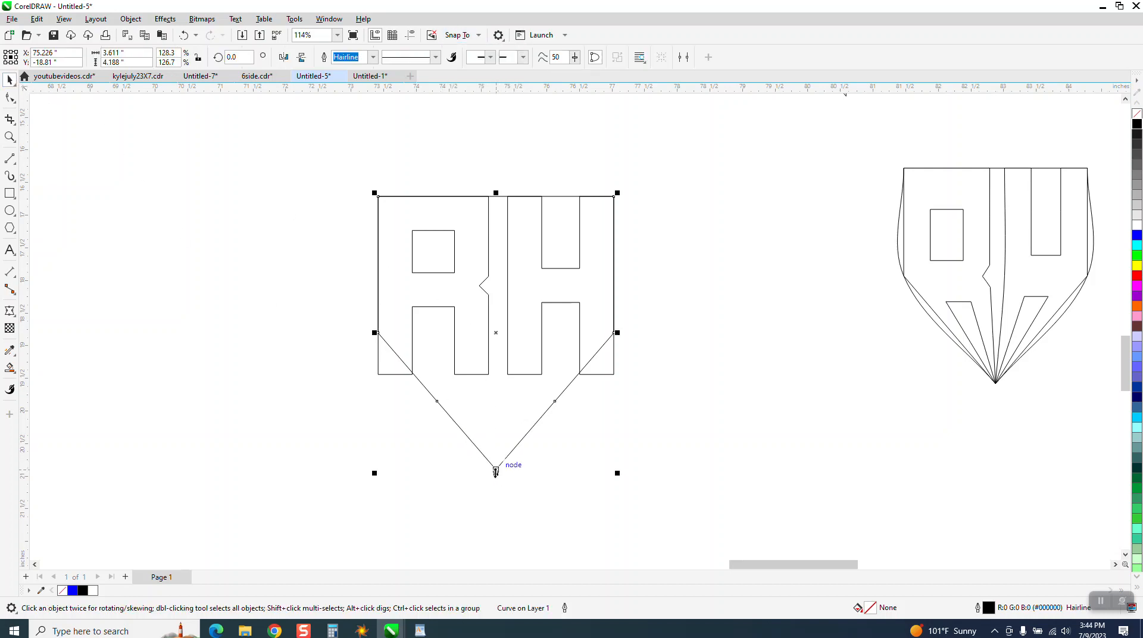
drag(496, 467, 496, 505)
Extend both legs of the R straight down past the half-hexagon's slanted edge by moving their bottom nodes.
scroll(377, 406, down, 3)
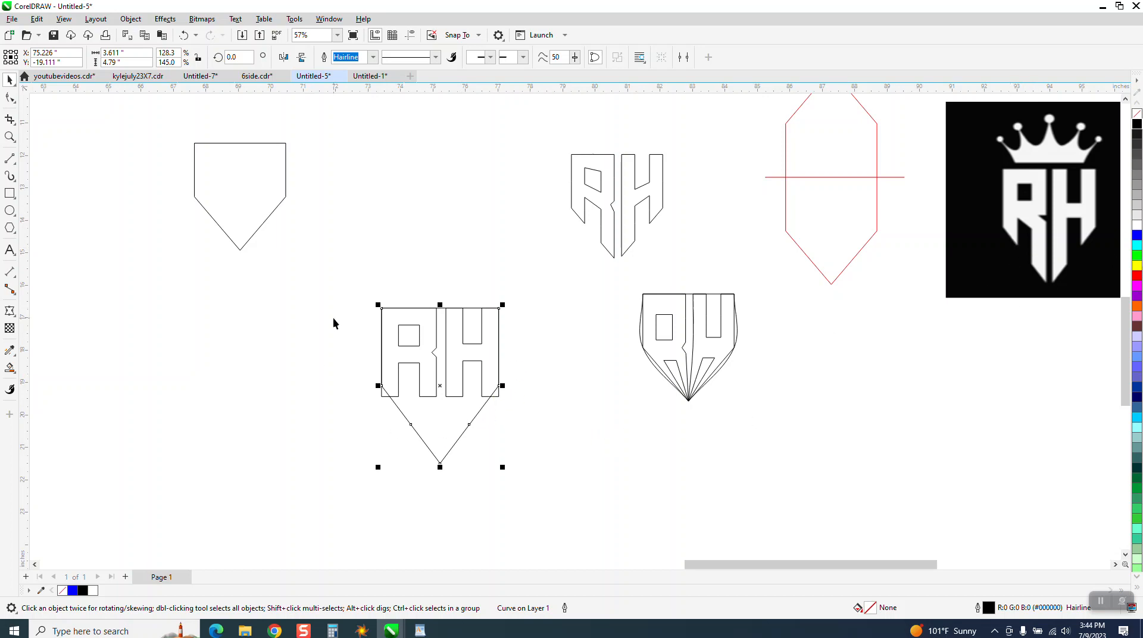
click(9, 137)
drag(325, 308, 607, 478)
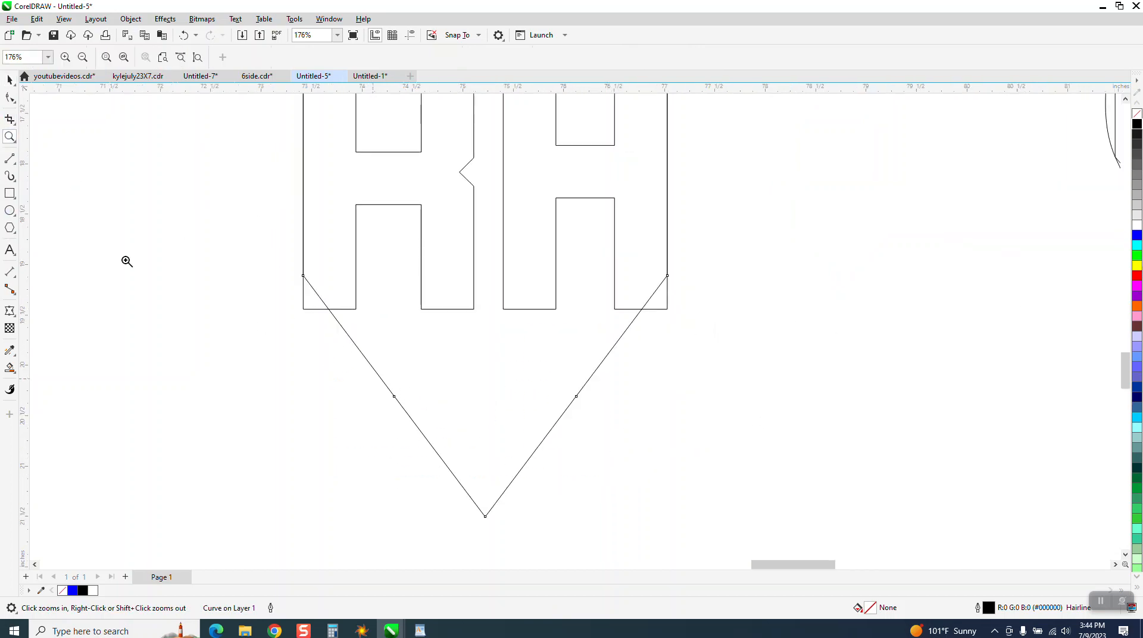
key(space)
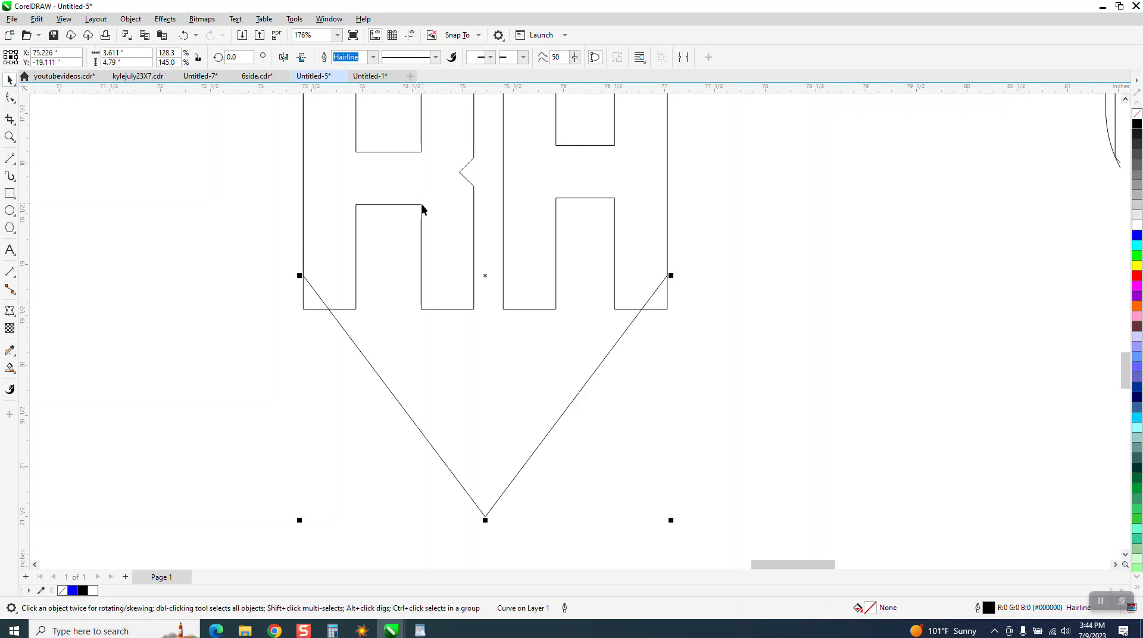
click(9, 98)
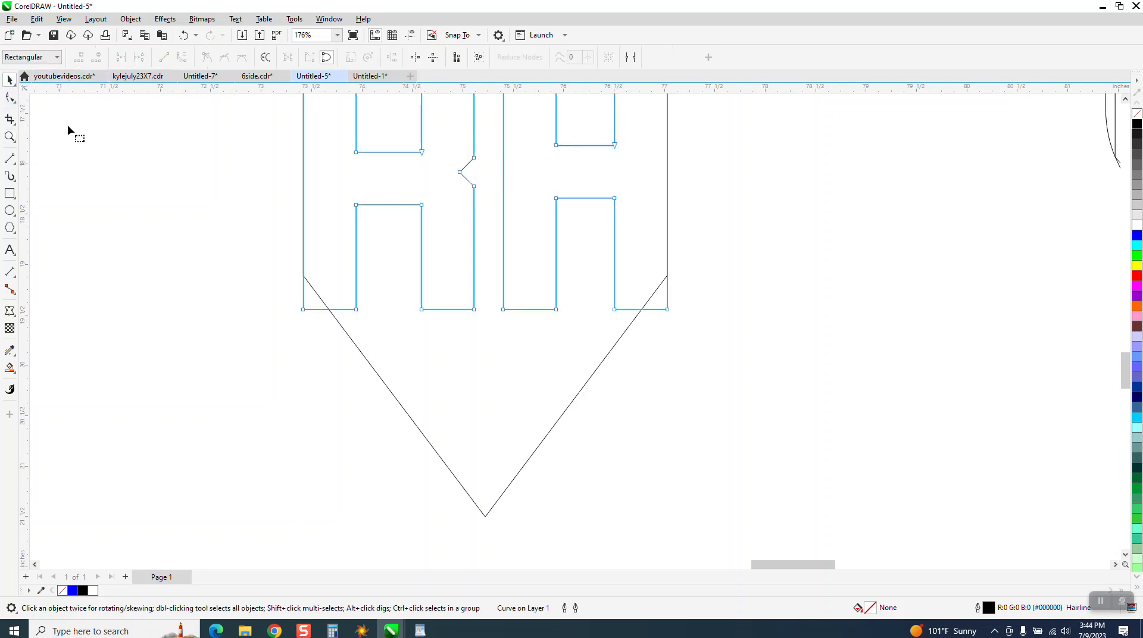
drag(266, 272, 363, 325)
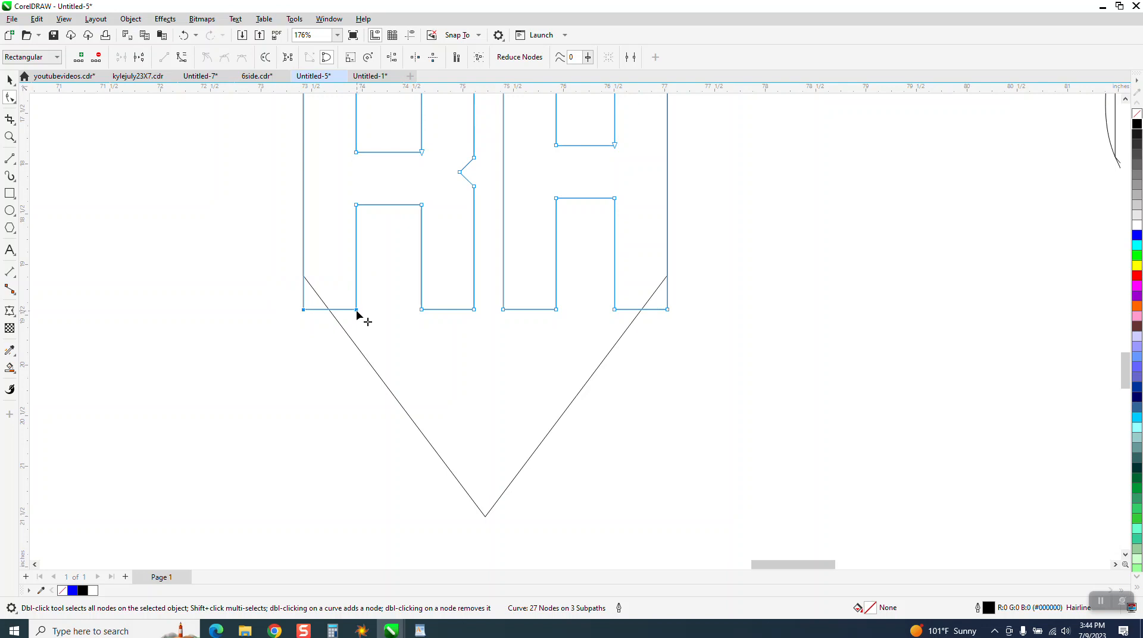
drag(357, 312, 351, 385)
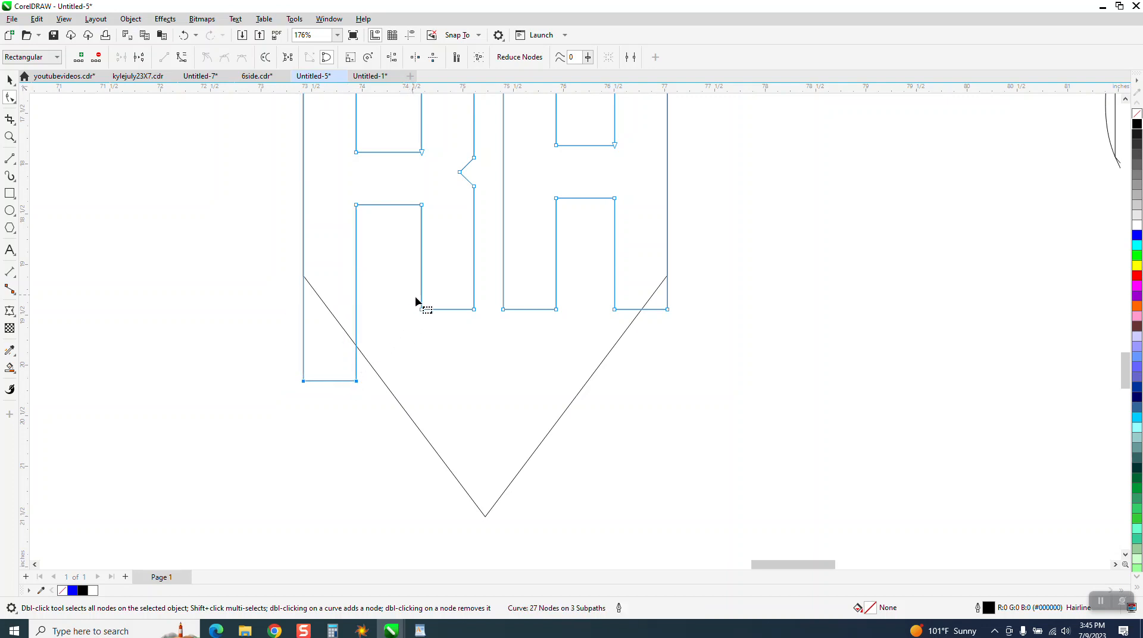
drag(473, 310, 469, 508)
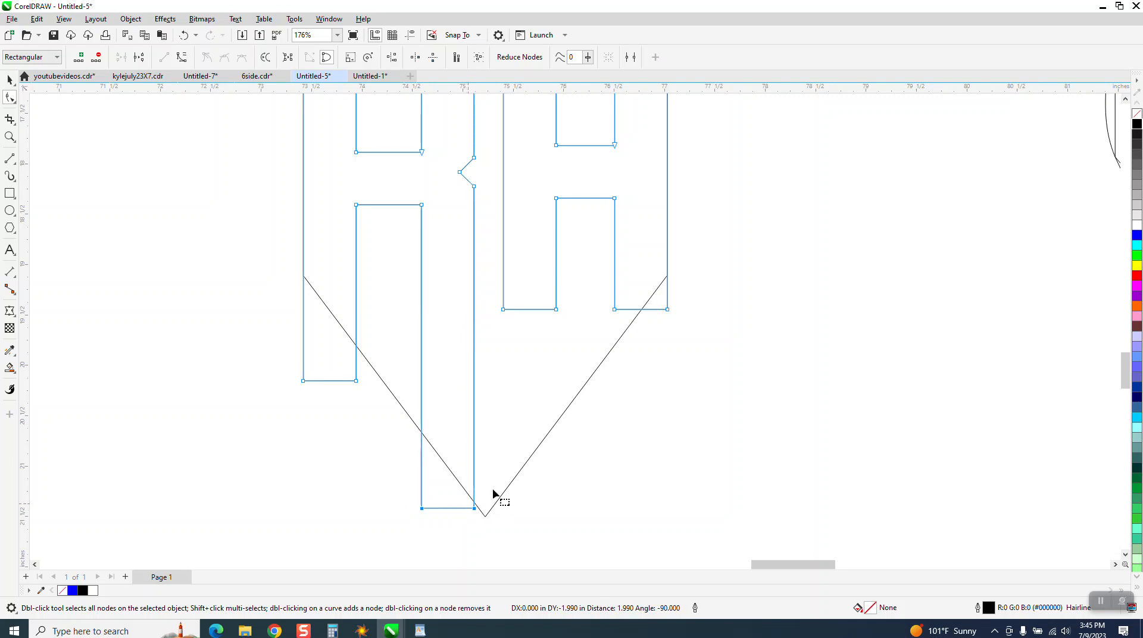
Extend both legs of the H straight down past the half-hexagon's opposite slanted edge.
drag(494, 285, 559, 503)
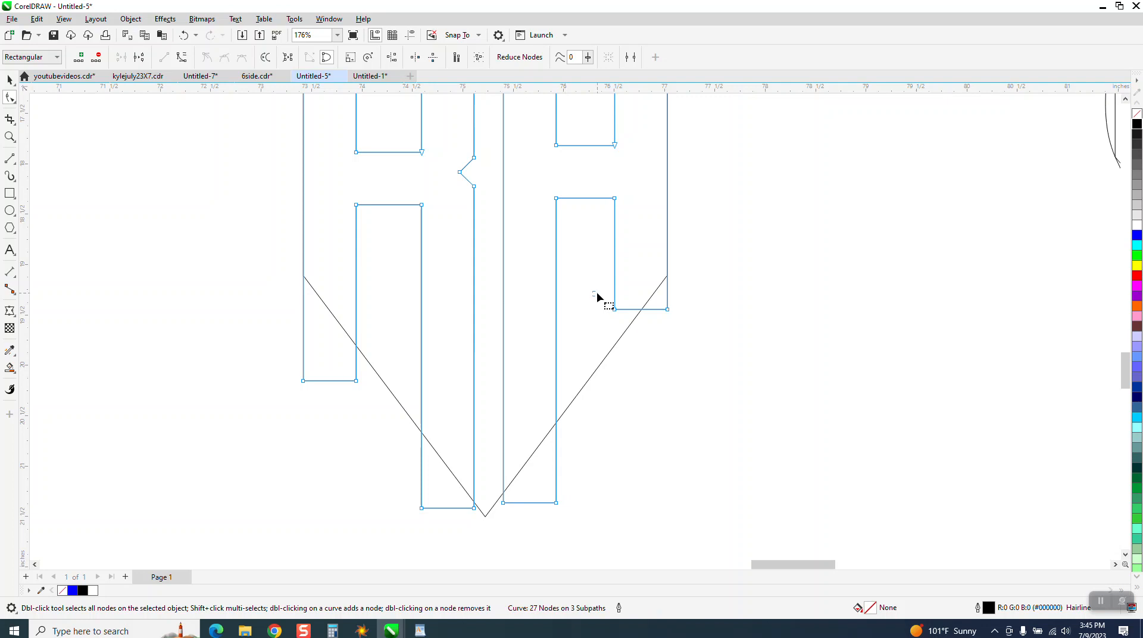
mouse_move(597, 296)
mouse_down()
mouse_move(684, 327)
mouse_move(672, 316)
mouse_move(675, 391)
mouse_up()
scroll(490, 341, down, 2)
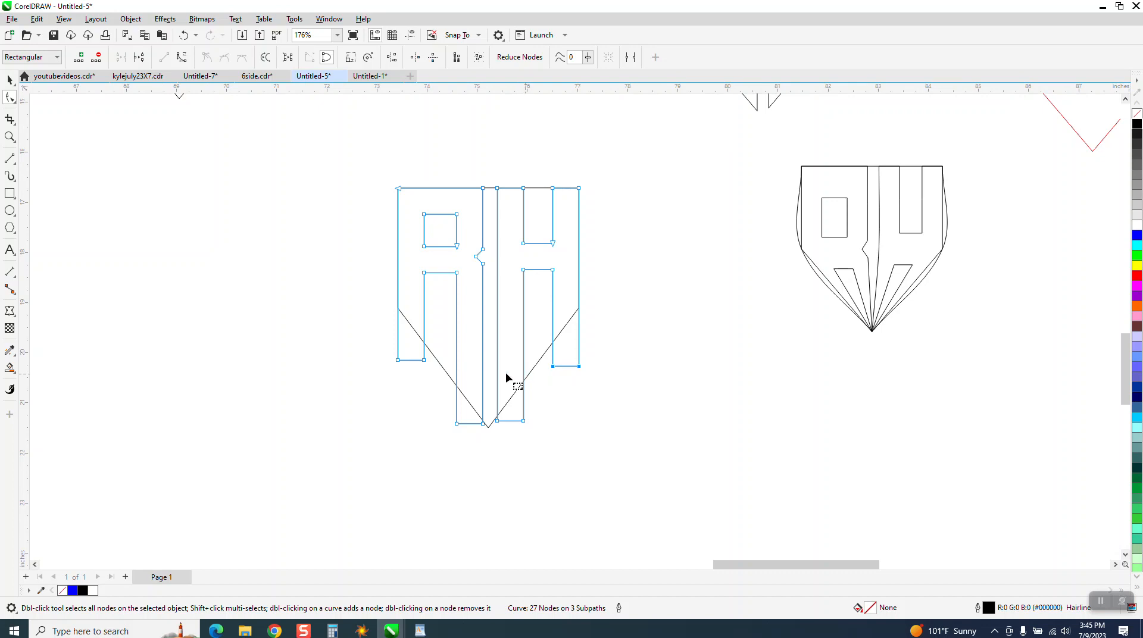
Finish the node editing, deselect the letters and set the nudge distance to 4 inches.
click(9, 79)
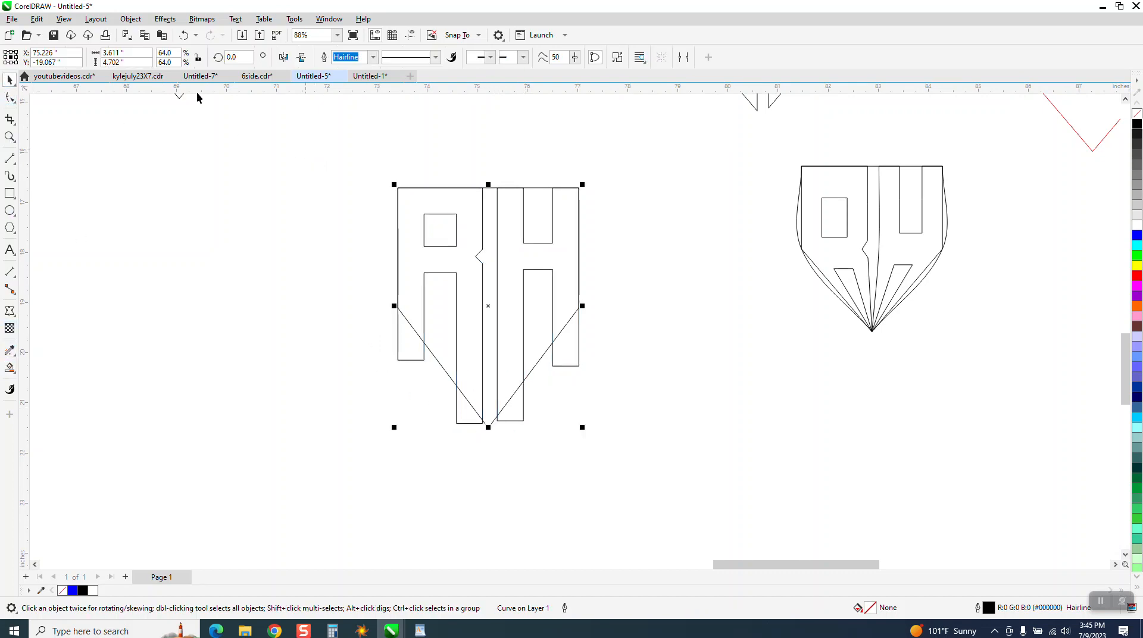
click(301, 134)
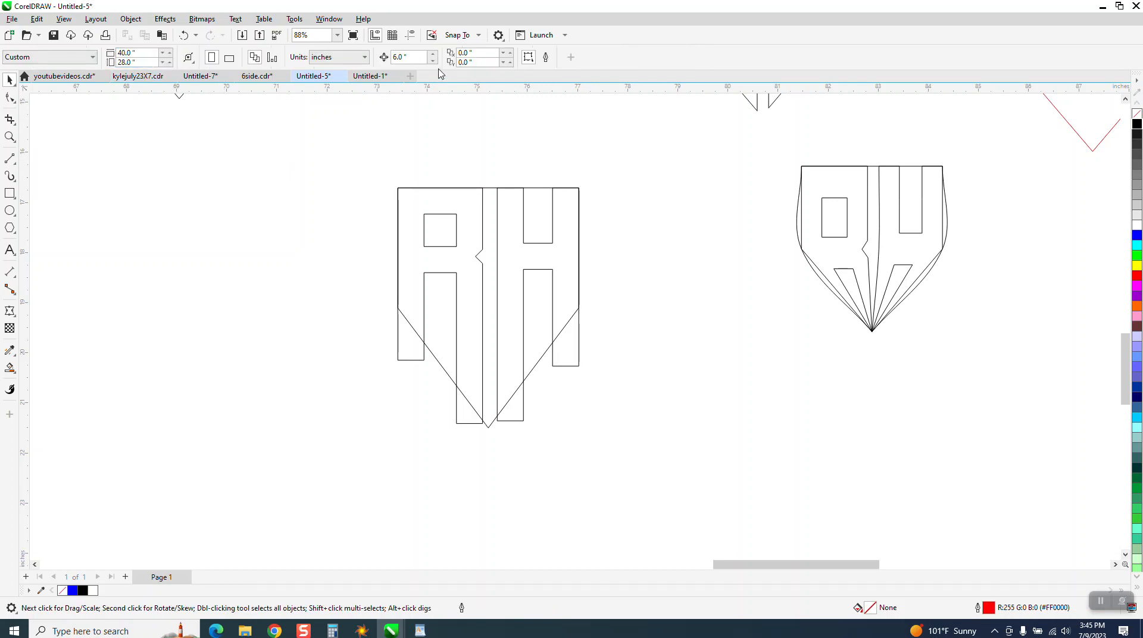
click(399, 58)
text(4)
Smart-fill the R and H areas inside the half-hexagon in black, nudging each filled letter out to the left of the outlines.
click(10, 368)
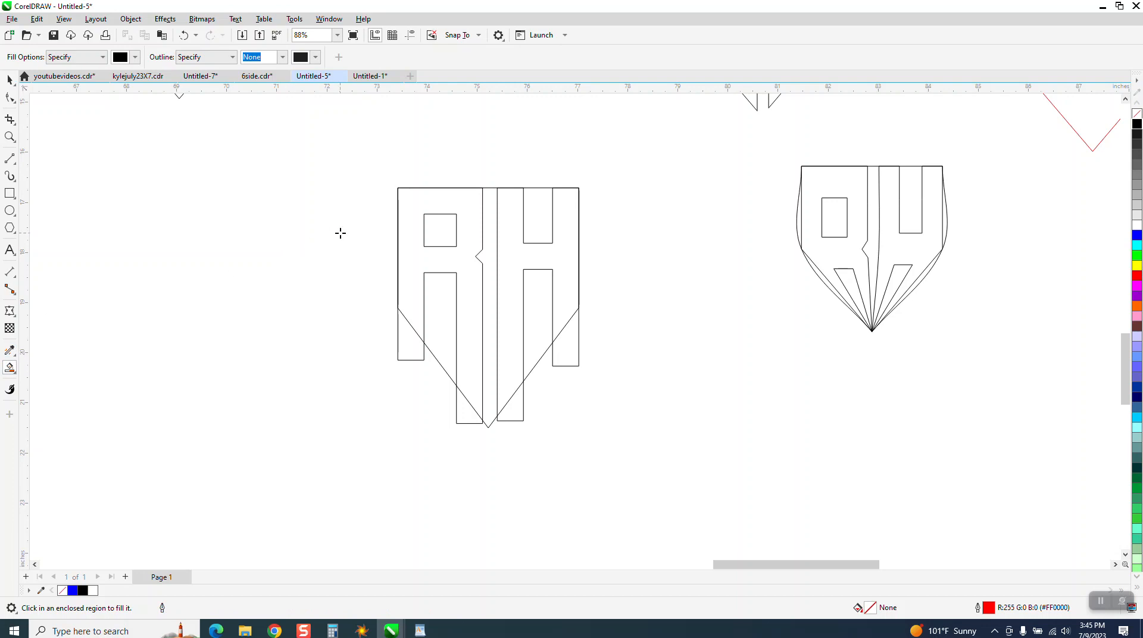
click(414, 222)
key(Left)
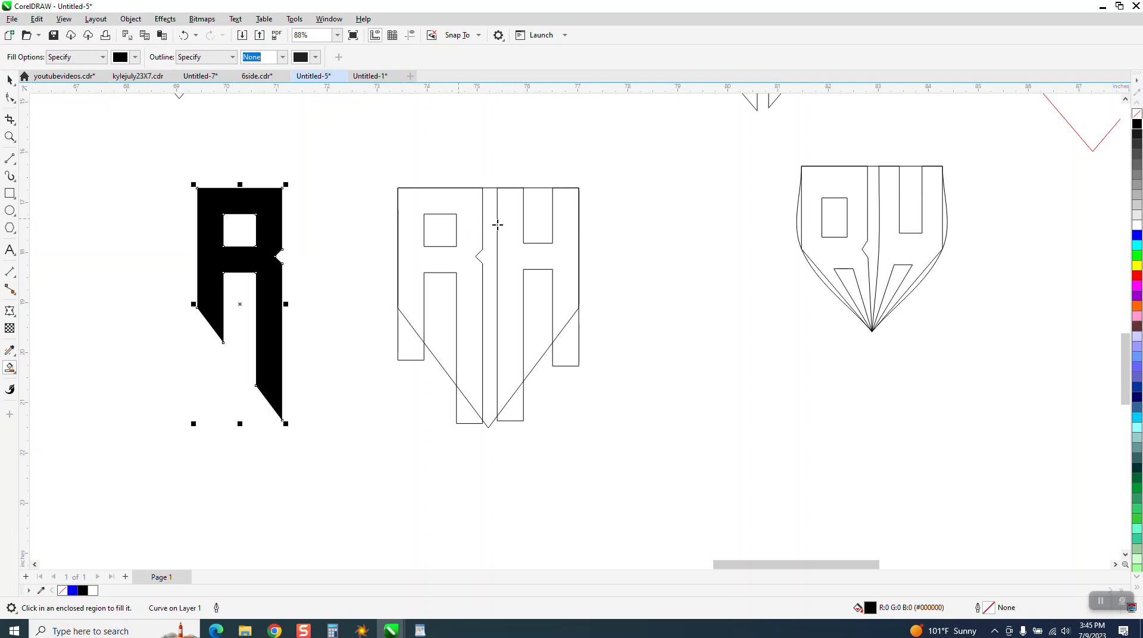
click(519, 227)
key(Left)
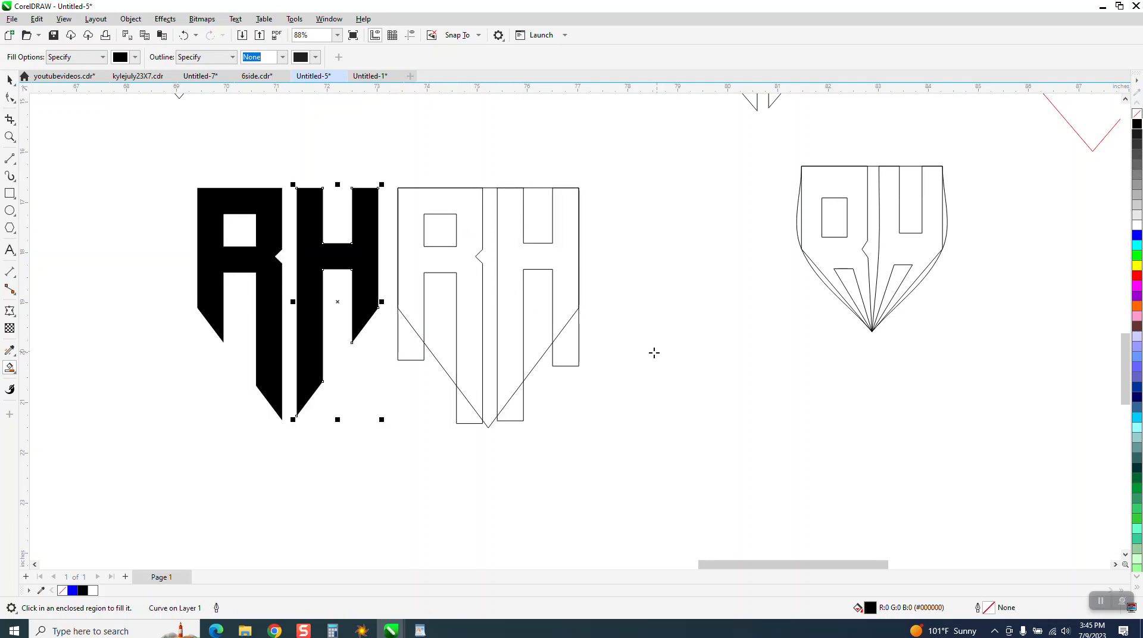
Move the black R and H together to just beneath the reference crown logo.
scroll(643, 345, down, 3)
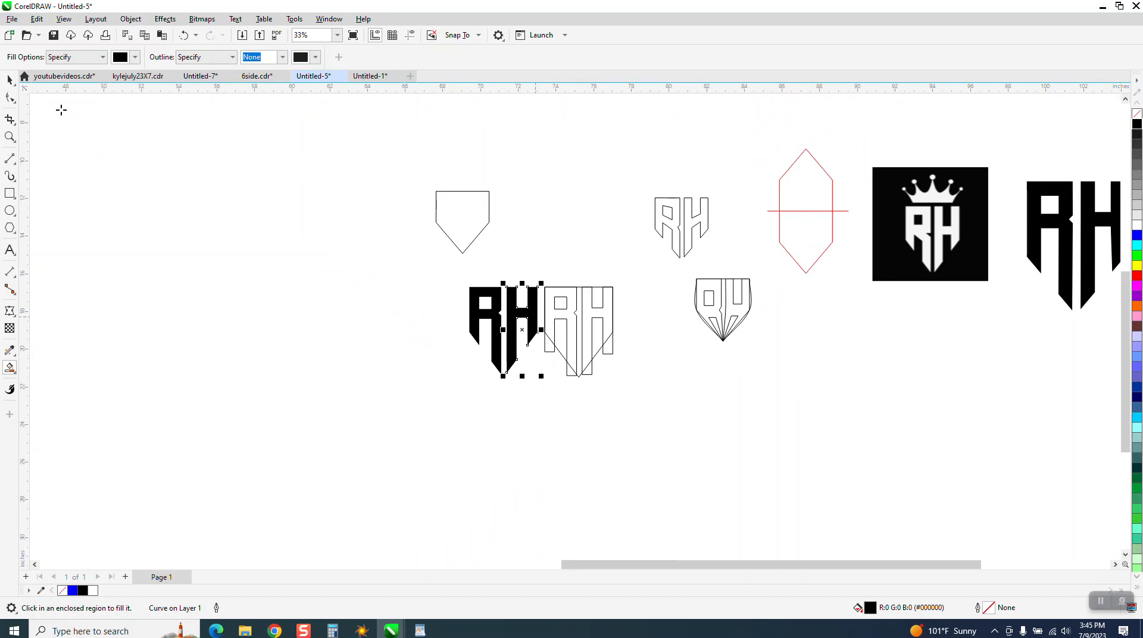
click(10, 79)
drag(435, 265, 559, 375)
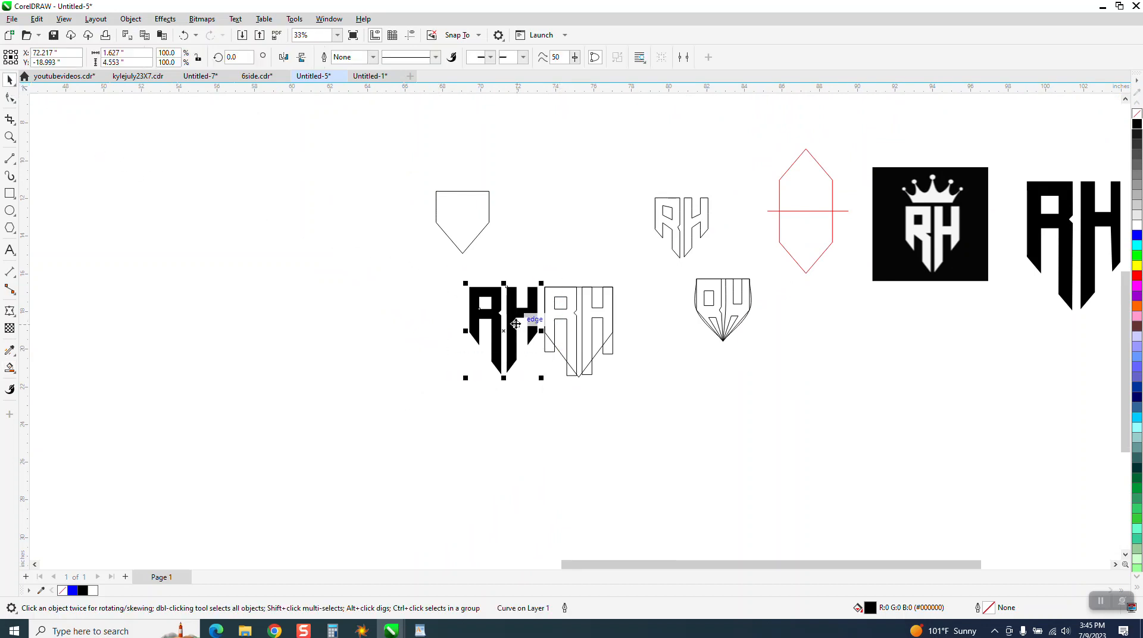
drag(504, 323, 911, 372)
drag(443, 280, 543, 373)
drag(450, 273, 549, 381)
drag(508, 333, 931, 334)
Compare the black RH letters with the reference logo and the other black versions beside it.
click(10, 137)
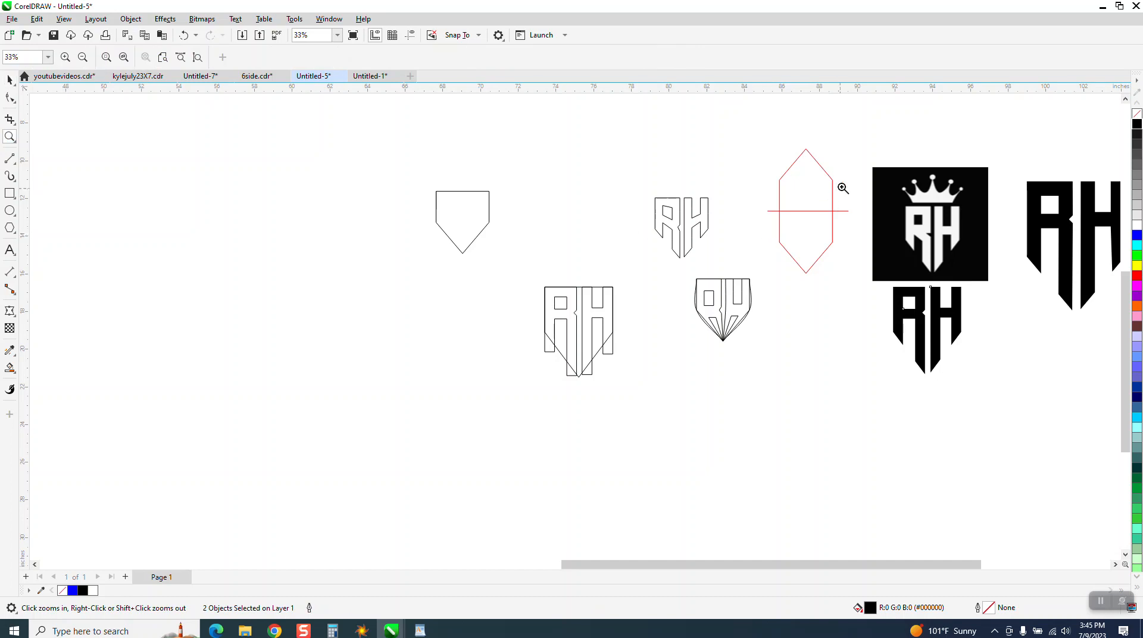
drag(841, 177, 1066, 421)
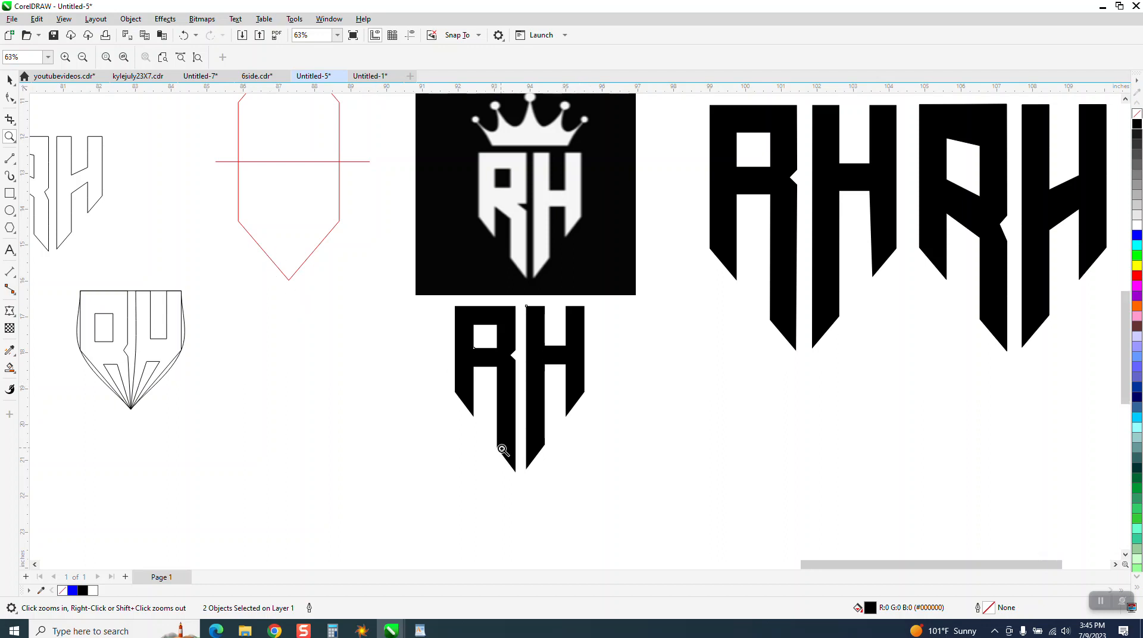
scroll(501, 446, down, 1)
scroll(347, 378, down, 1)
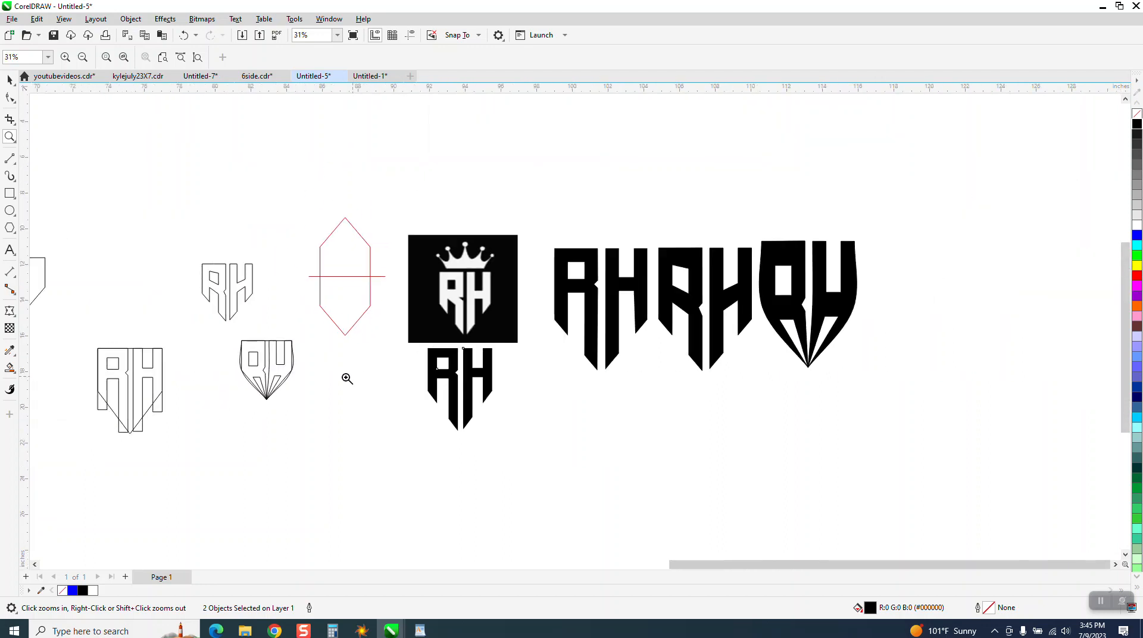
Place the half-hexagon, shortened to about 4.26 inches tall, beside the black RH letters and align their centers at the same height.
click(10, 79)
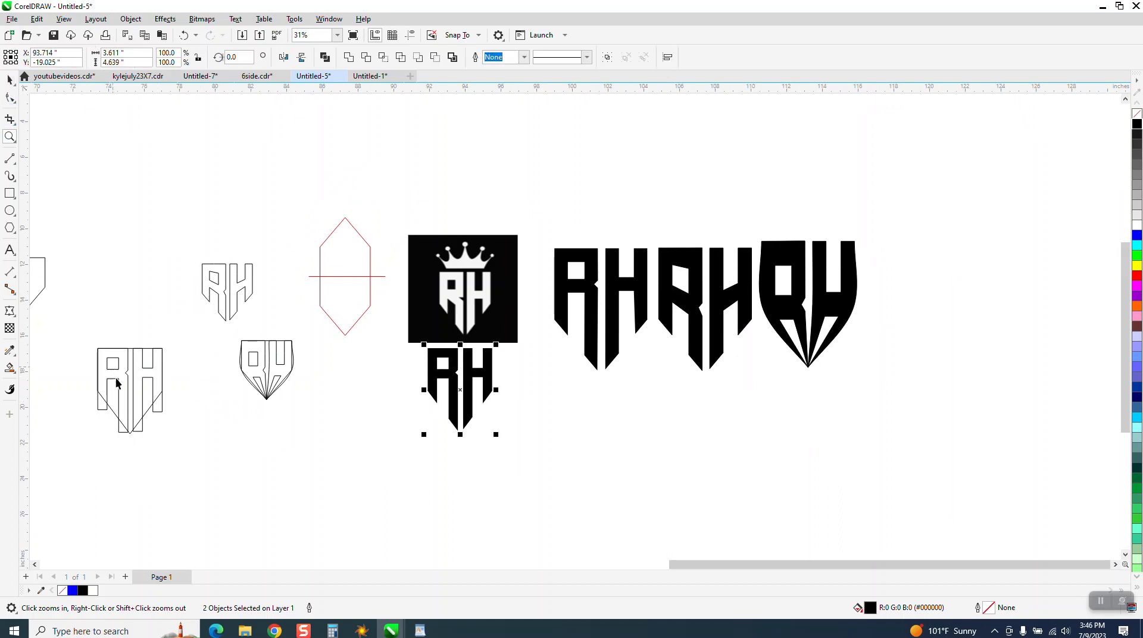
drag(130, 433, 392, 490)
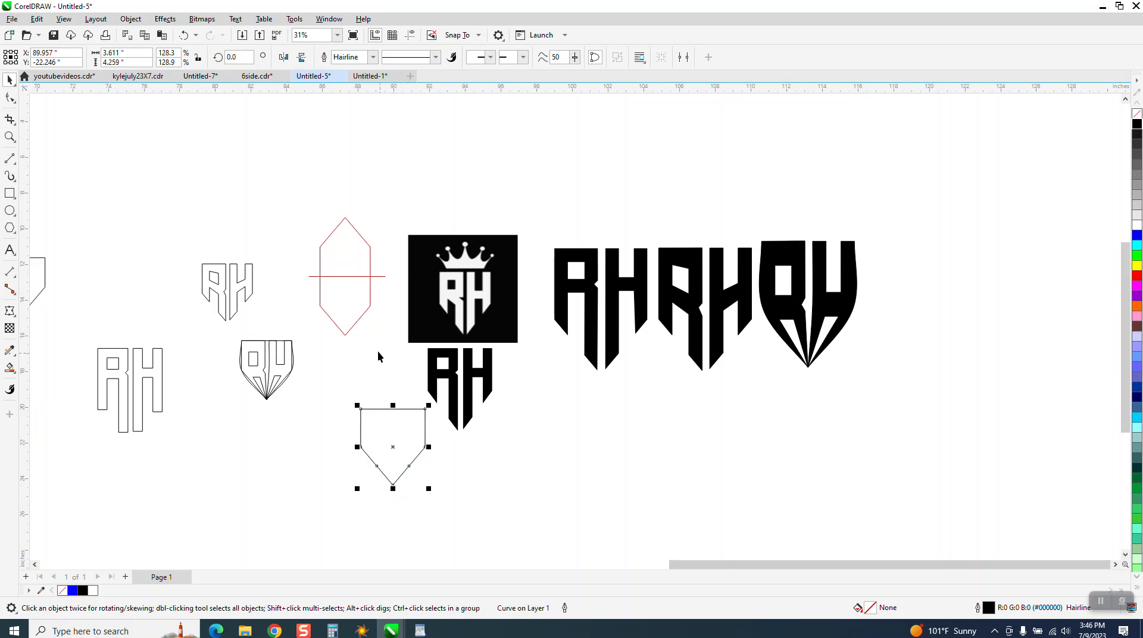
drag(360, 341, 572, 523)
key(e)
Try centering the separate black letters on the half-hexagon, undo it, and group the black R and H.
key(c)
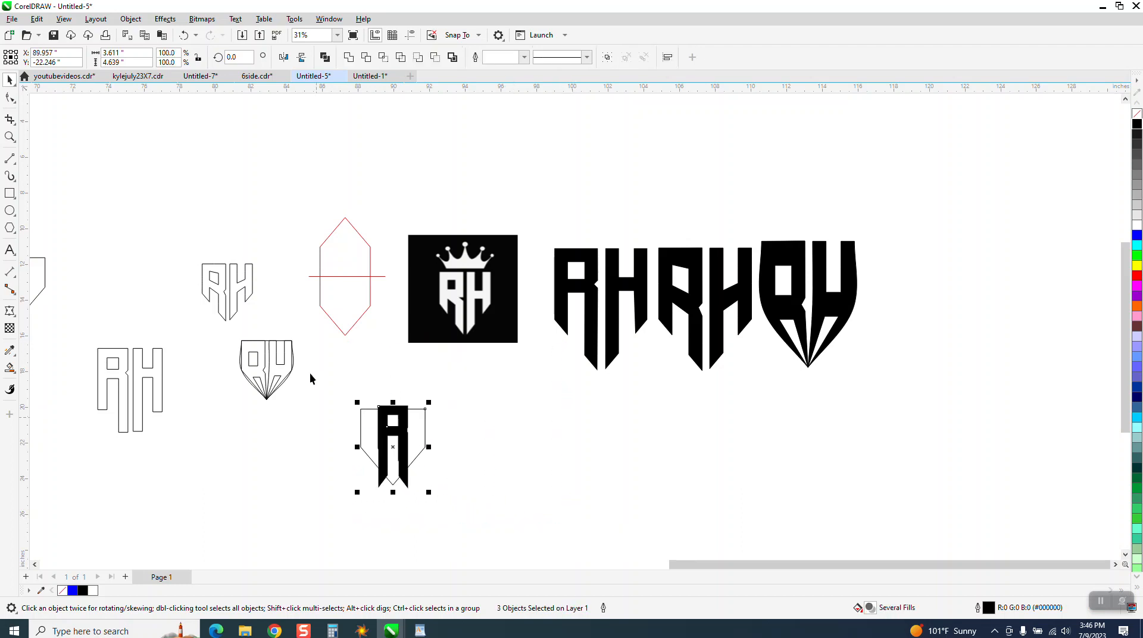
key(ctrl+z)
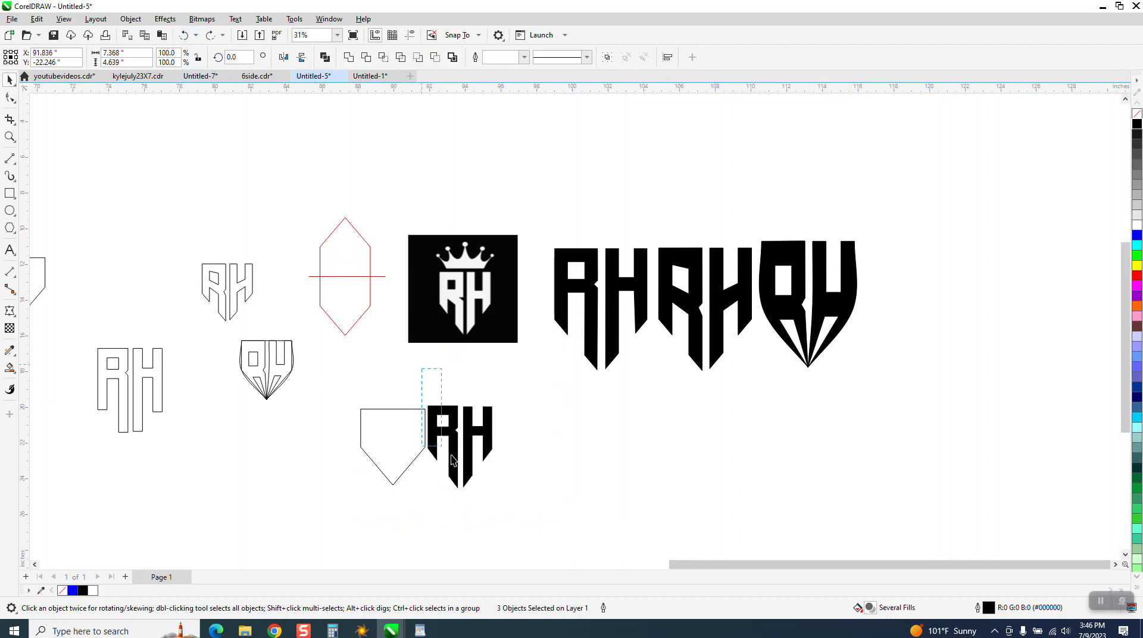
drag(557, 522, 559, 524)
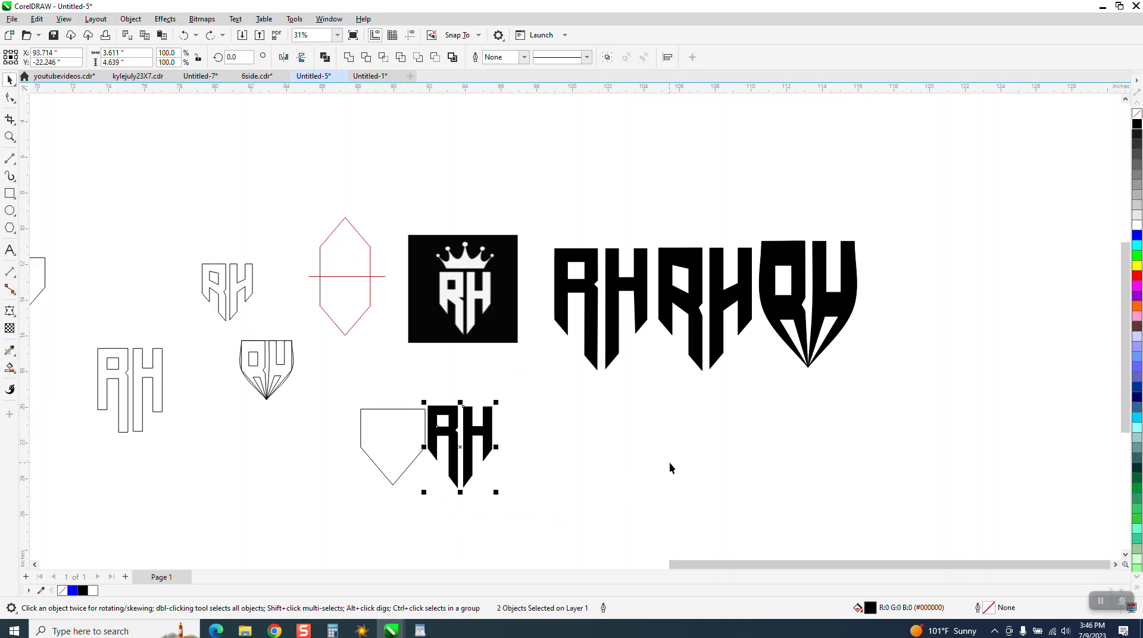
key(ctrl+g)
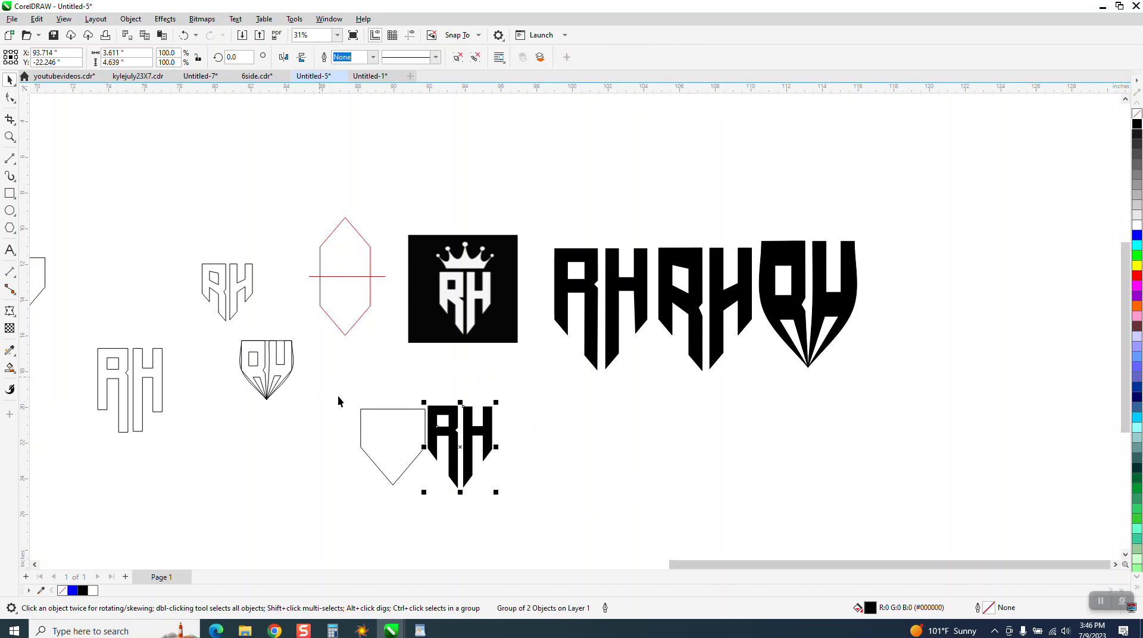
Center the black RH group on the half-hexagon and show both as unfilled black hairline outlines.
drag(338, 401, 574, 528)
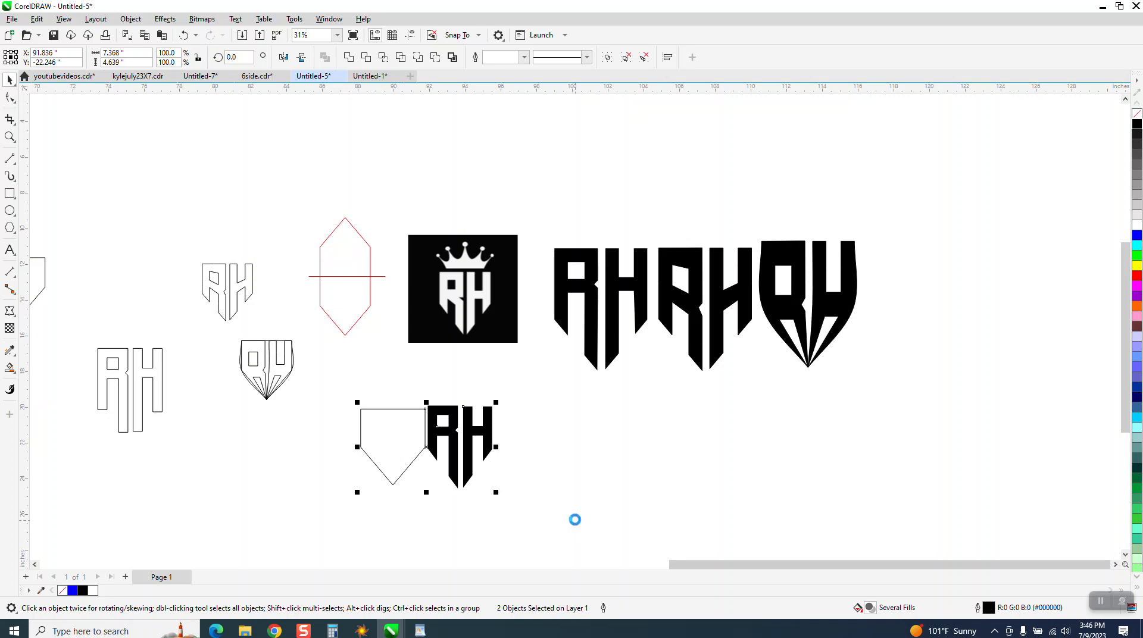
key(c)
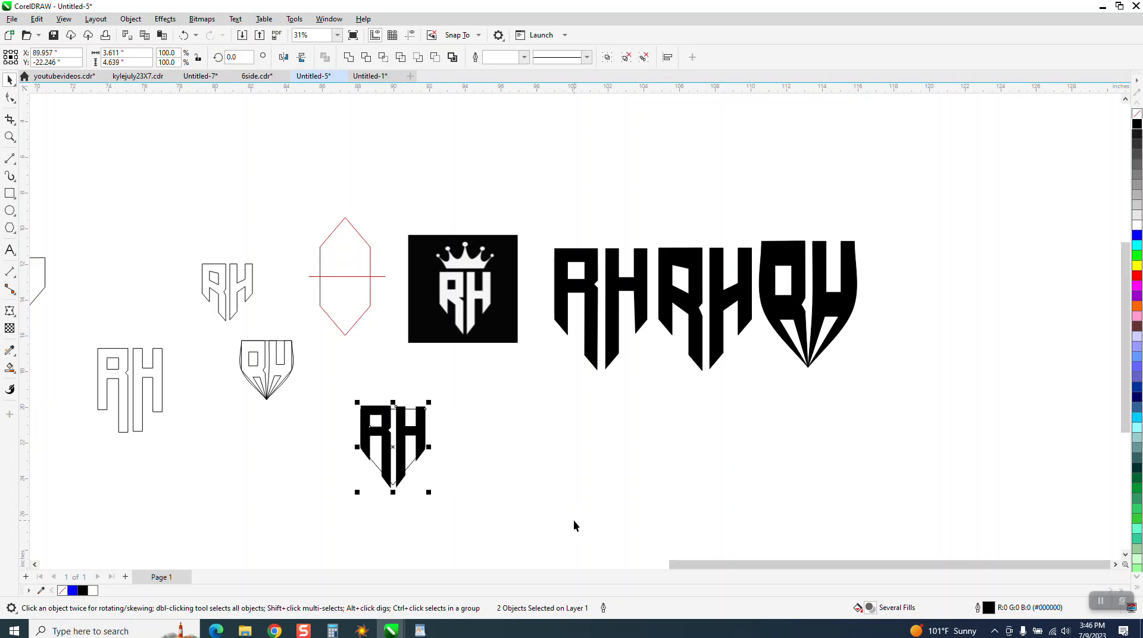
click(9, 136)
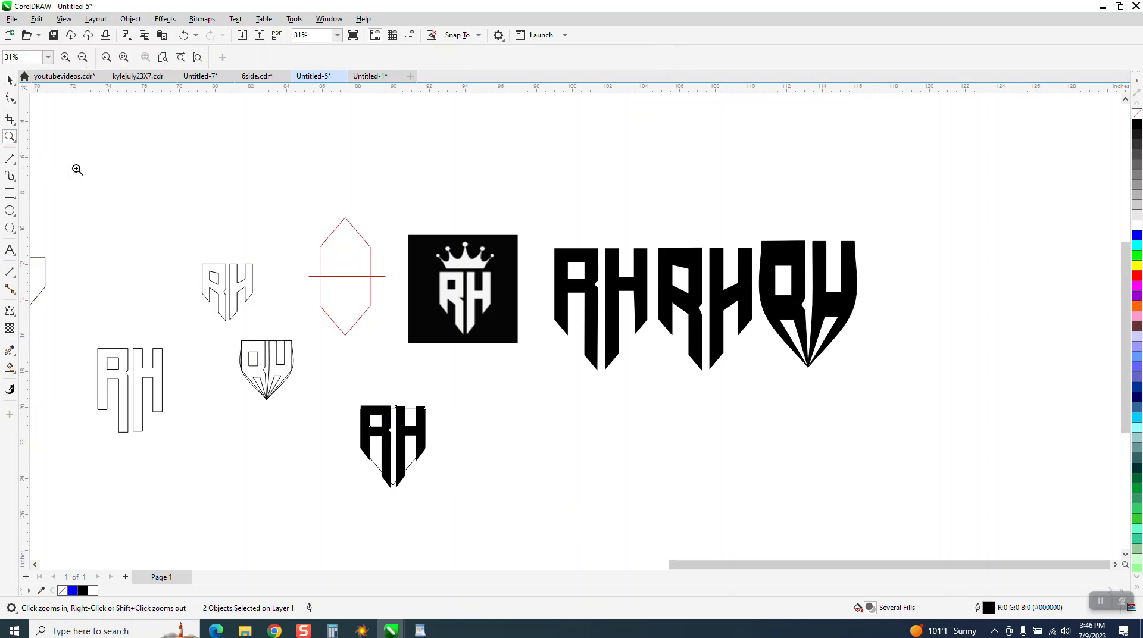
drag(316, 388, 605, 513)
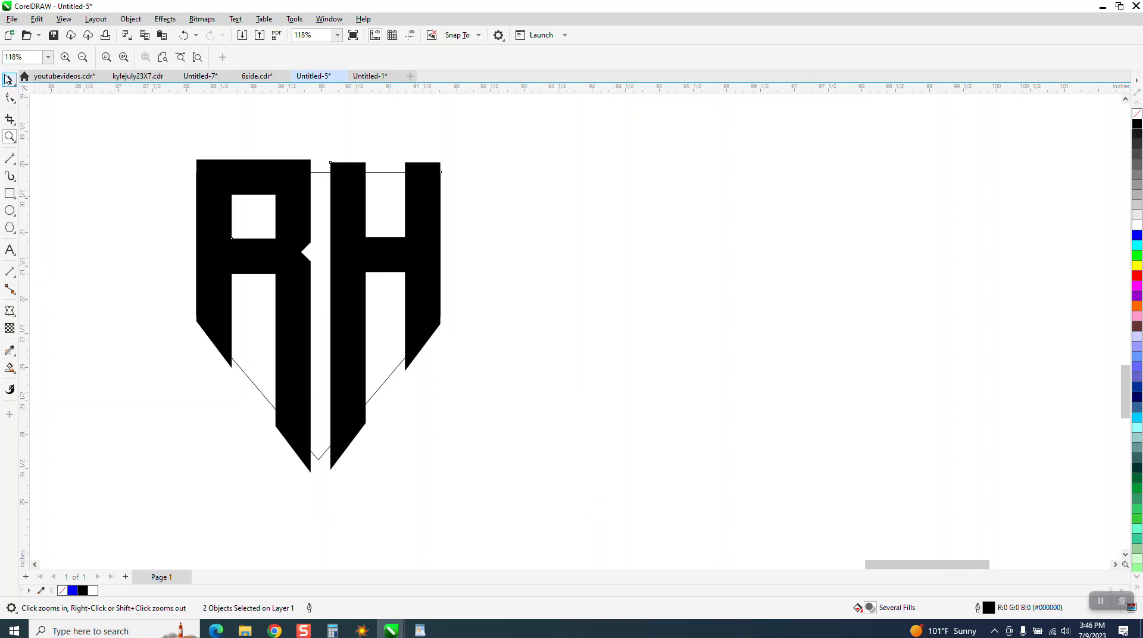
click(9, 80)
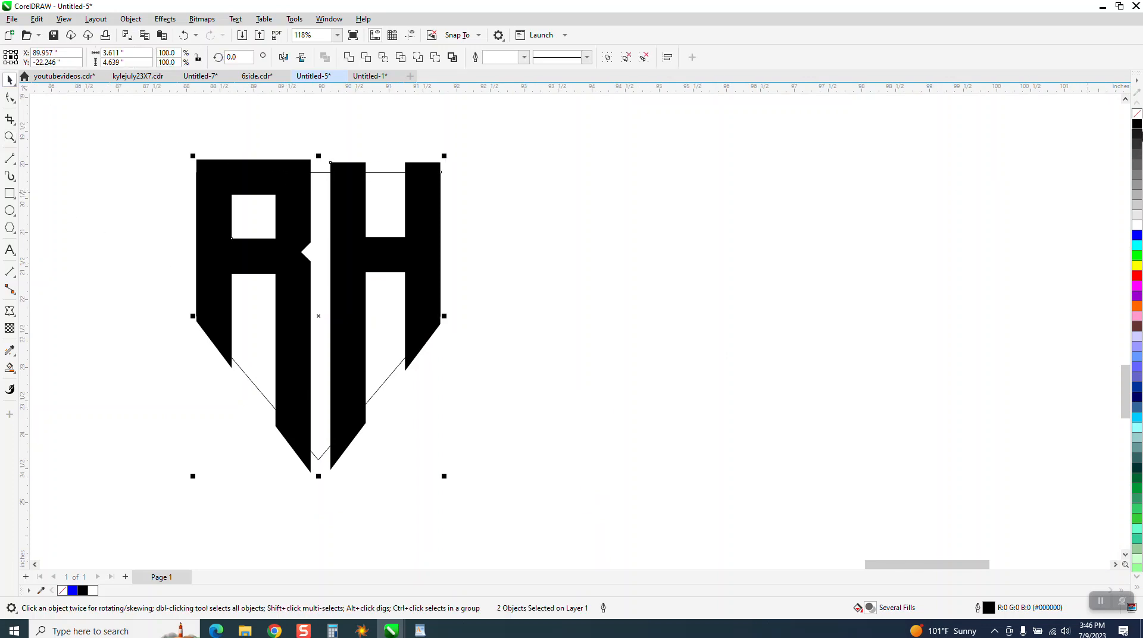
click(1137, 114)
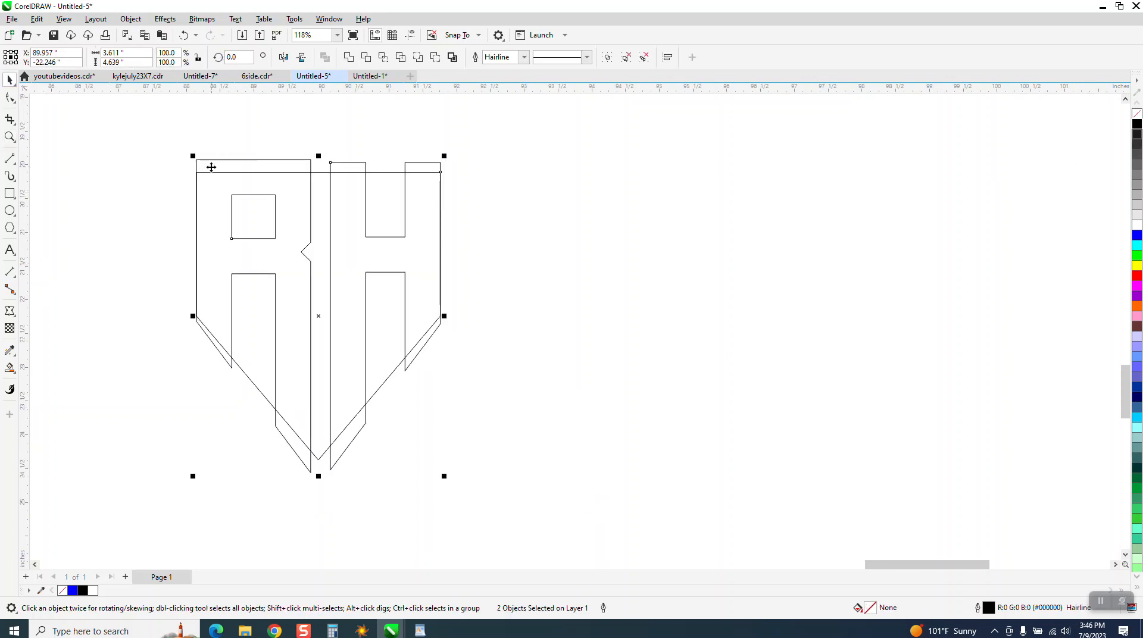
drag(197, 162, 195, 176)
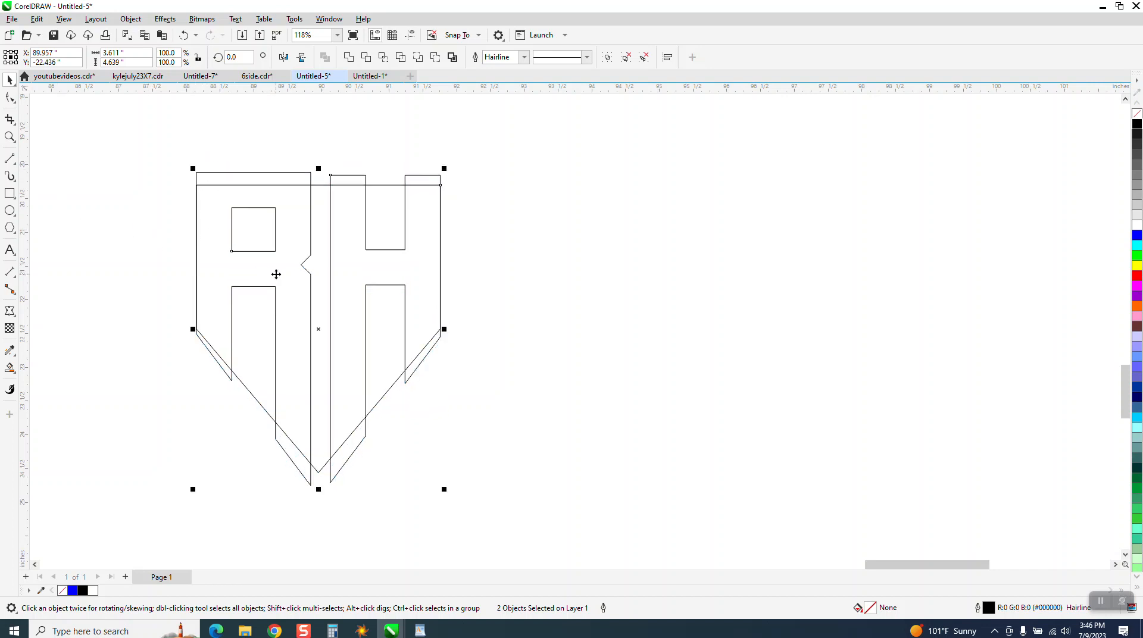
Smart-fill the R and the H inside the half-hexagon in black and shift each filled copy beside the outlines.
click(9, 367)
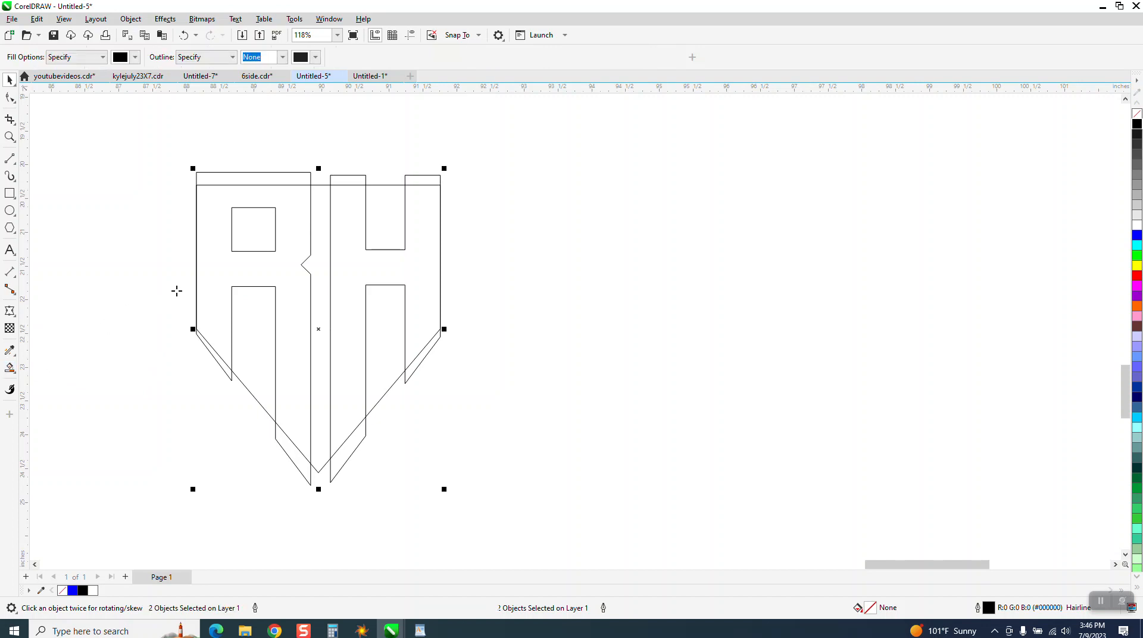
click(247, 272)
key(Right)
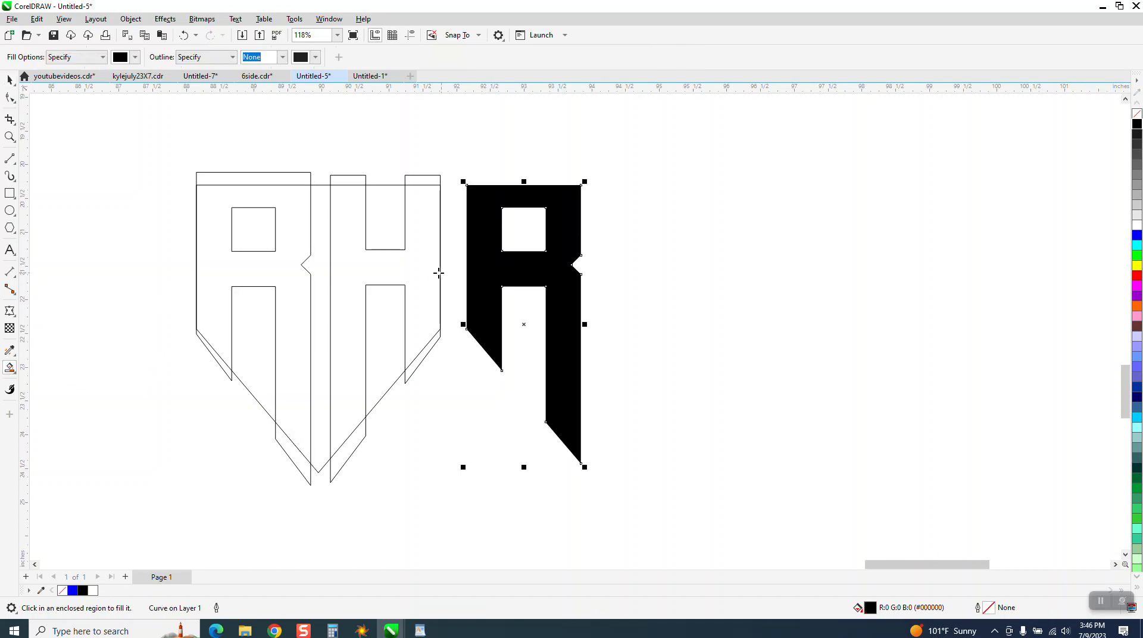
click(364, 267)
key(Right)
scroll(417, 291, down, 4)
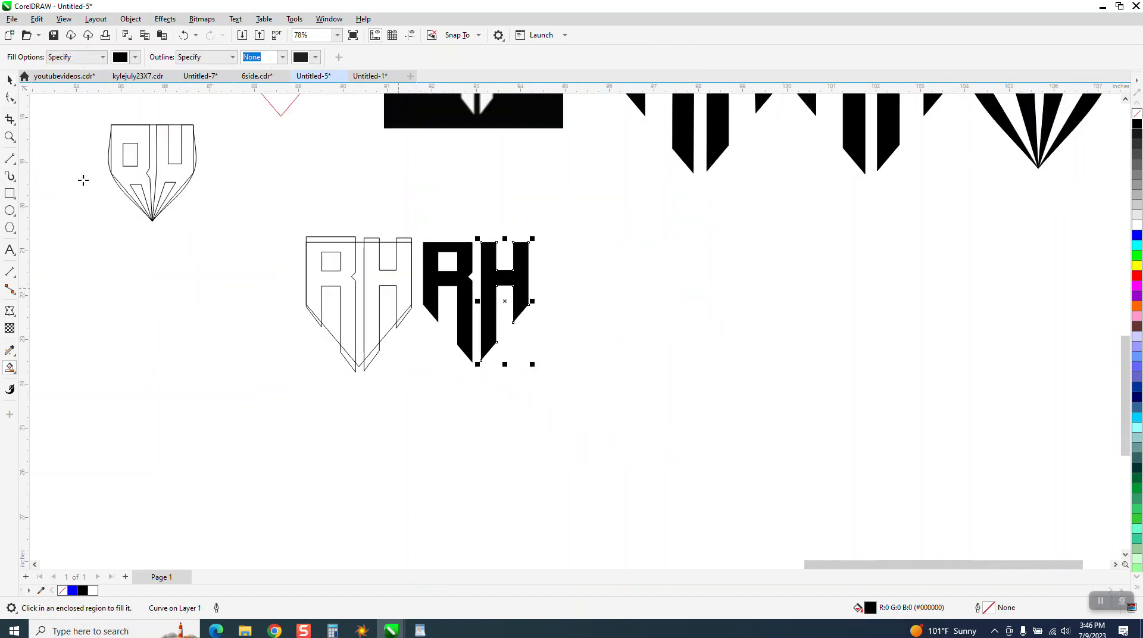
Move the smart-filled black R and H together to just beneath the reference crown logo.
click(10, 79)
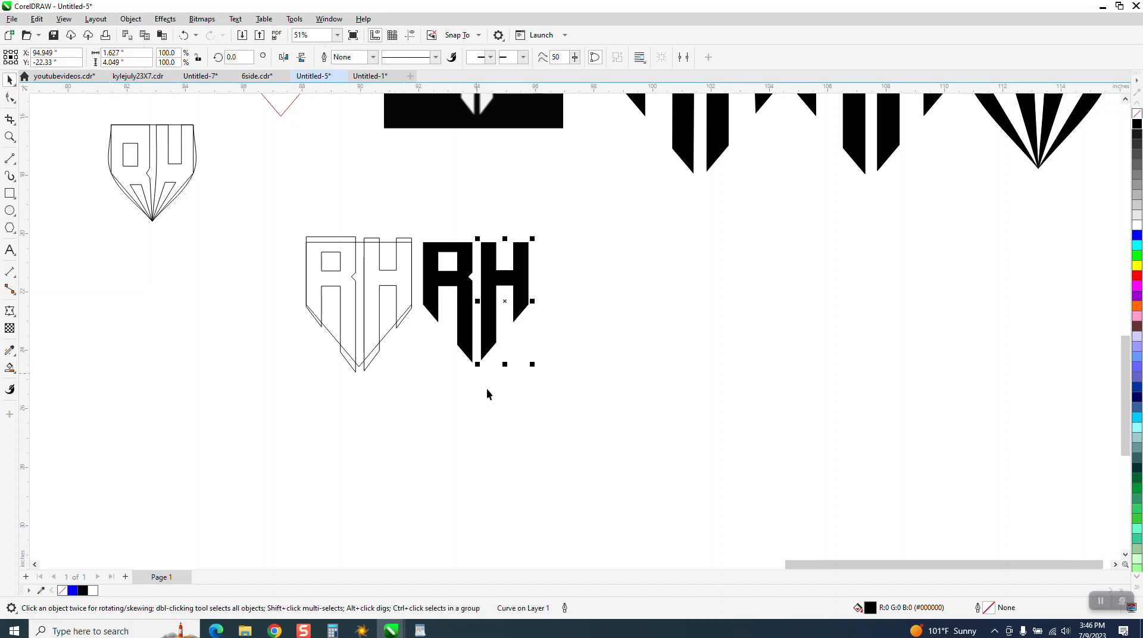
scroll(487, 388, down, 1)
shift+click(452, 286)
scroll(562, 379, down, 1)
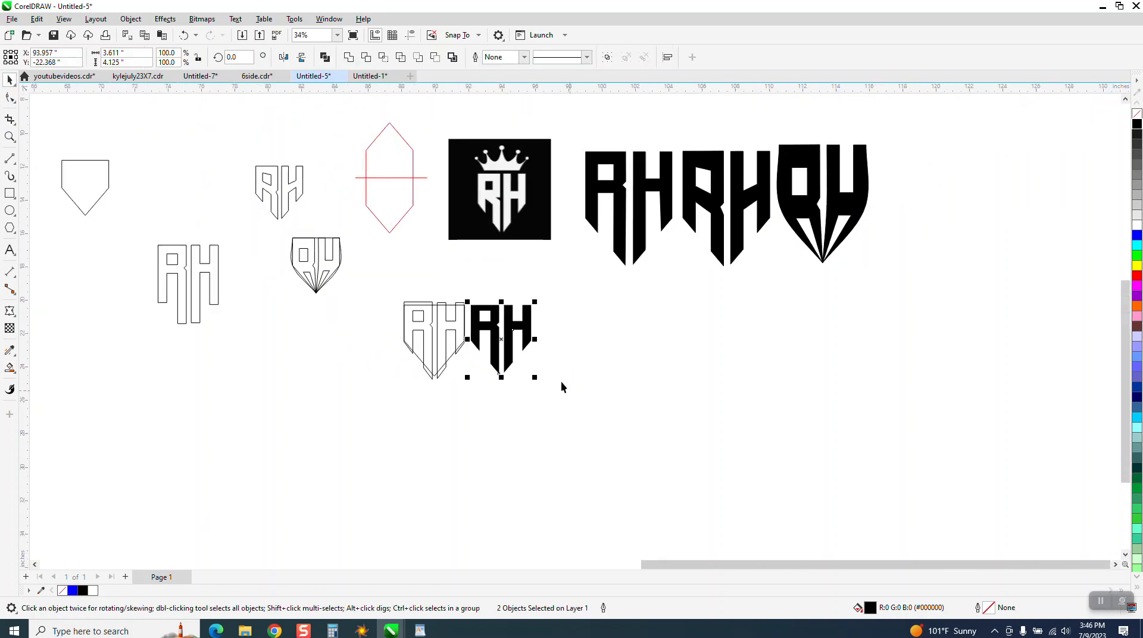
drag(500, 339, 494, 290)
Delete the overlapping half-hexagon and RH outlines beside the smart-filled letters.
click(9, 138)
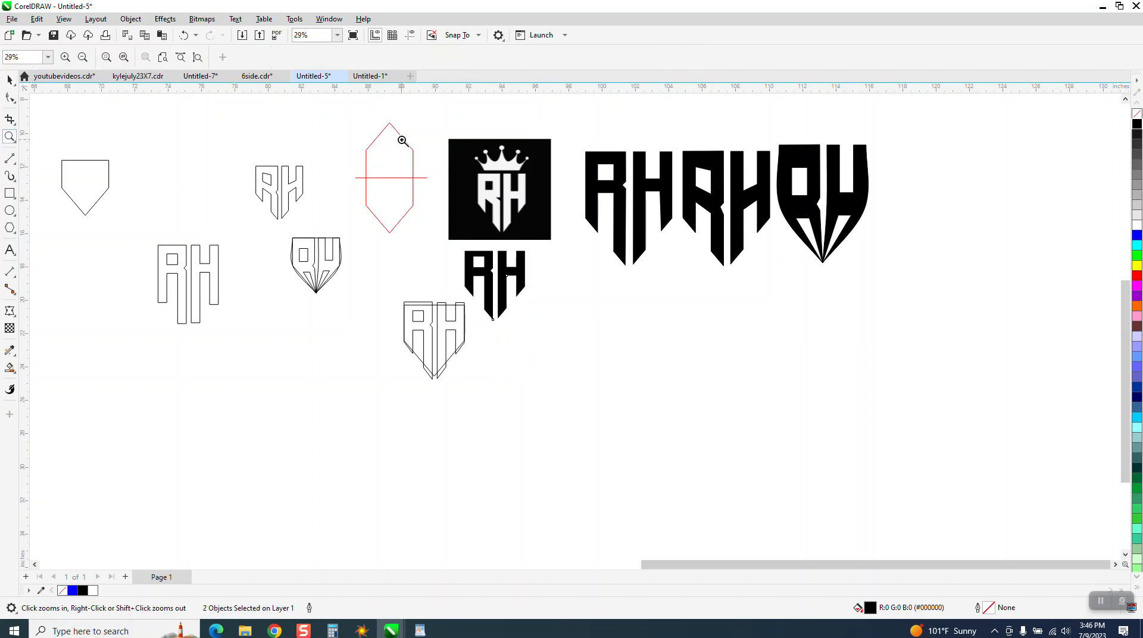
drag(435, 134, 702, 359)
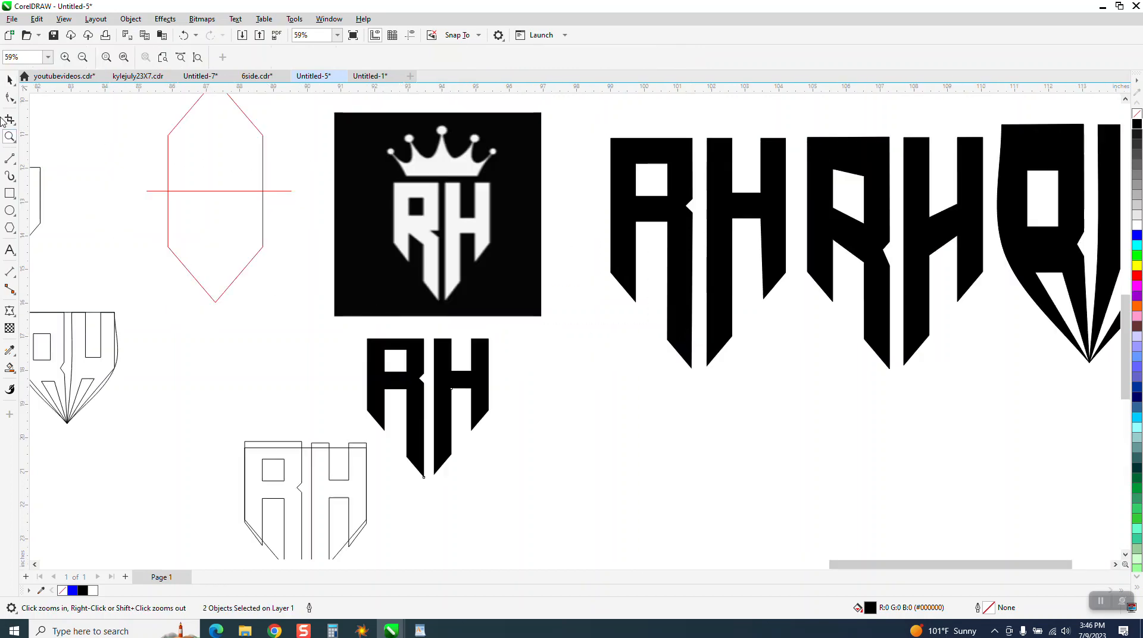
click(10, 194)
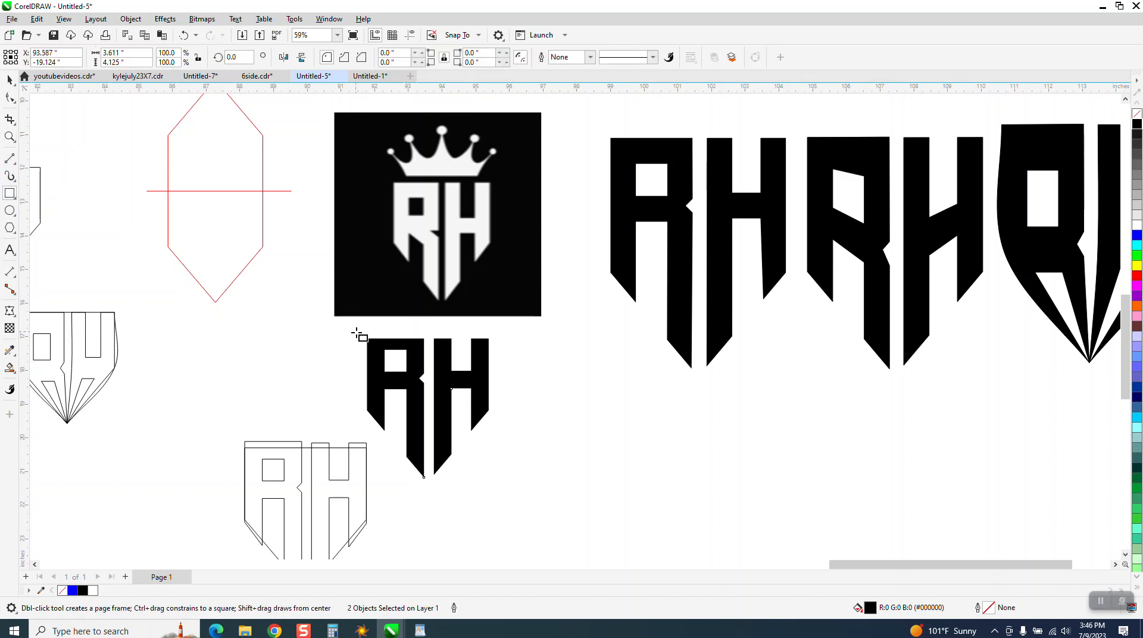
click(10, 79)
drag(236, 416, 390, 540)
key(Delete)
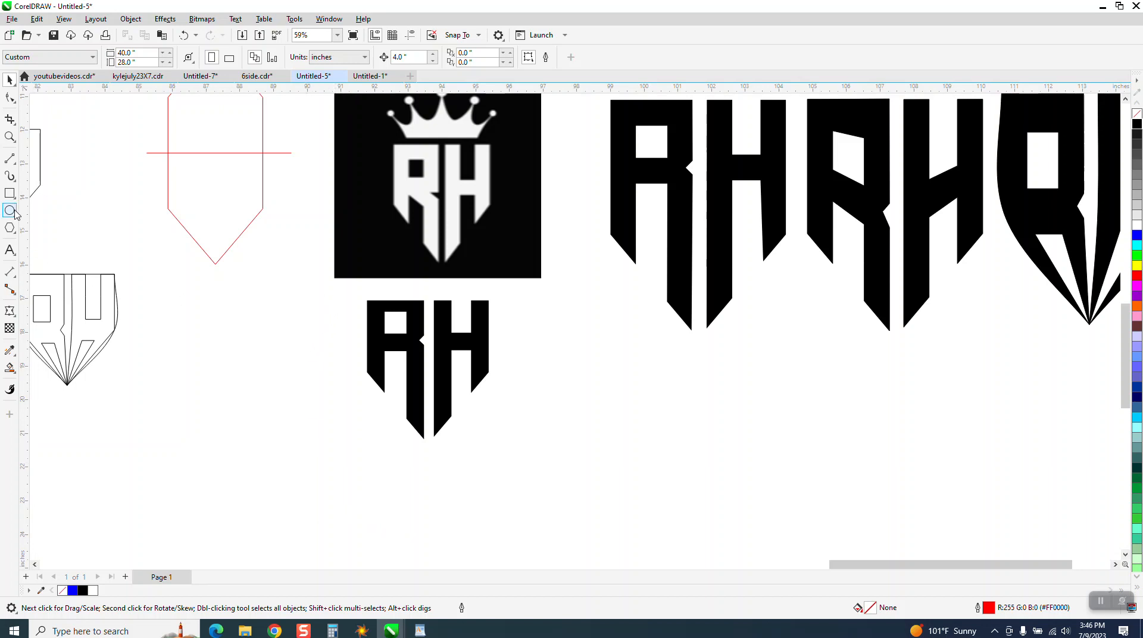
Draw a rectangle about 6.1 by 5.5 inches around the black RH letters beneath the reference logo.
click(10, 193)
mouse_move(334, 288)
mouse_down()
mouse_move(536, 445)
mouse_move(540, 471)
mouse_up()
key(space)
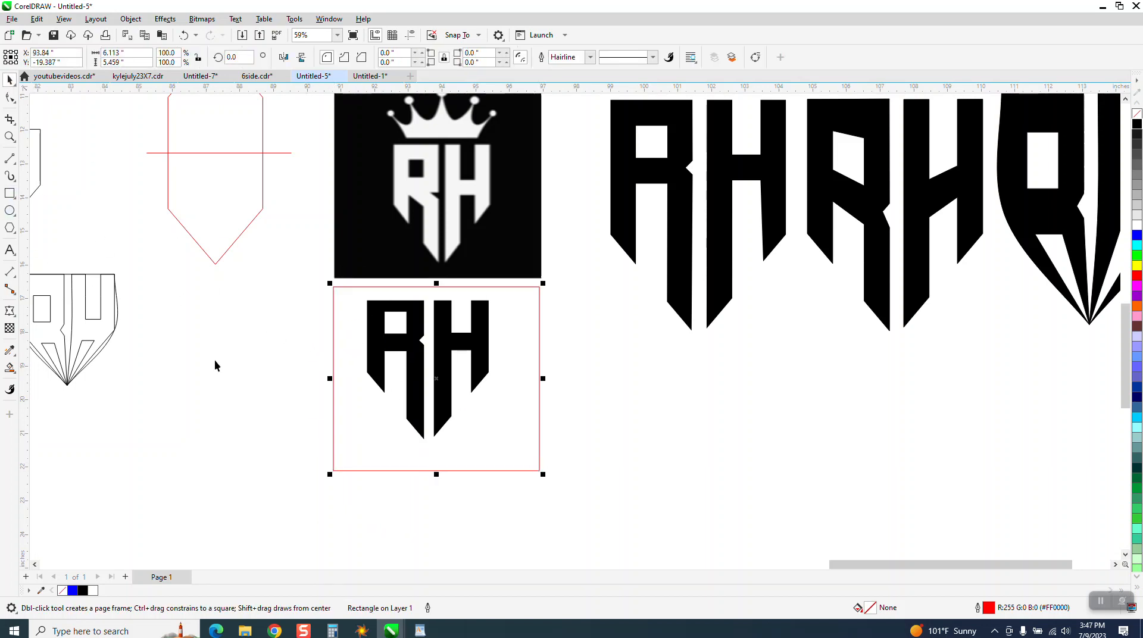
Show the RH letters in white on the black-filled rectangle placed behind them for comparison with the reference logo.
drag(279, 276, 554, 445)
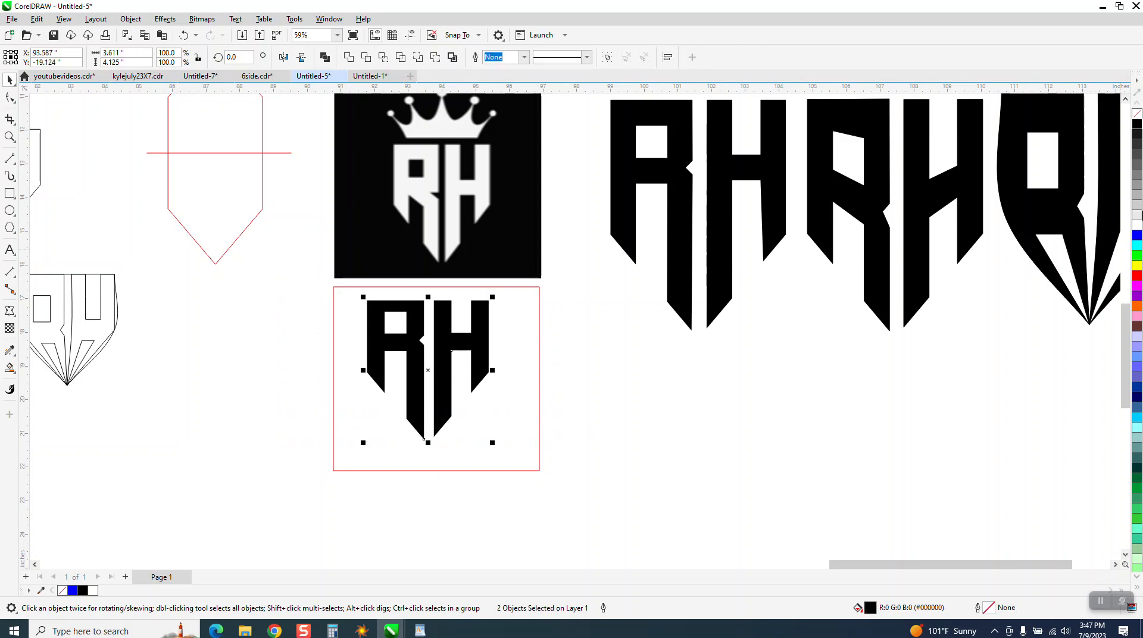
click(1135, 226)
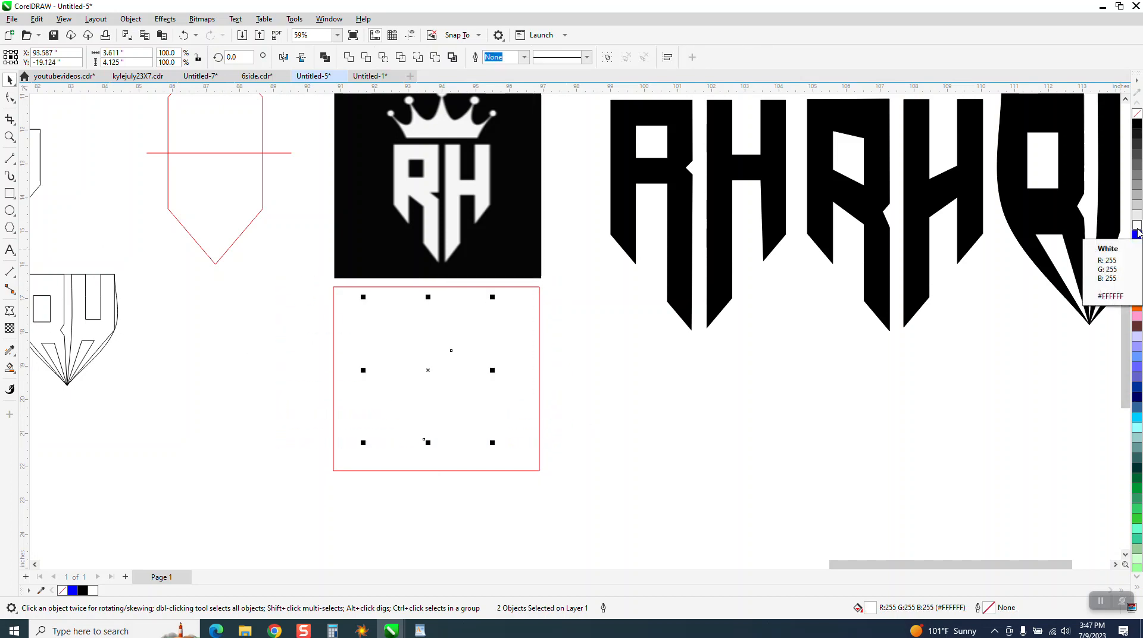
click(539, 384)
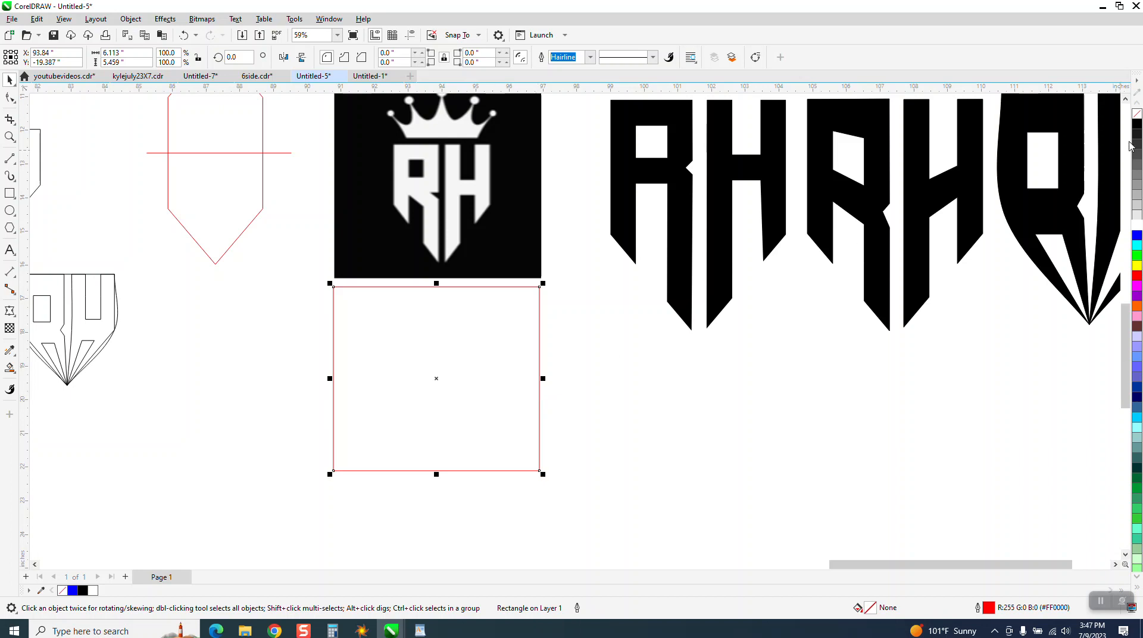
click(1137, 124)
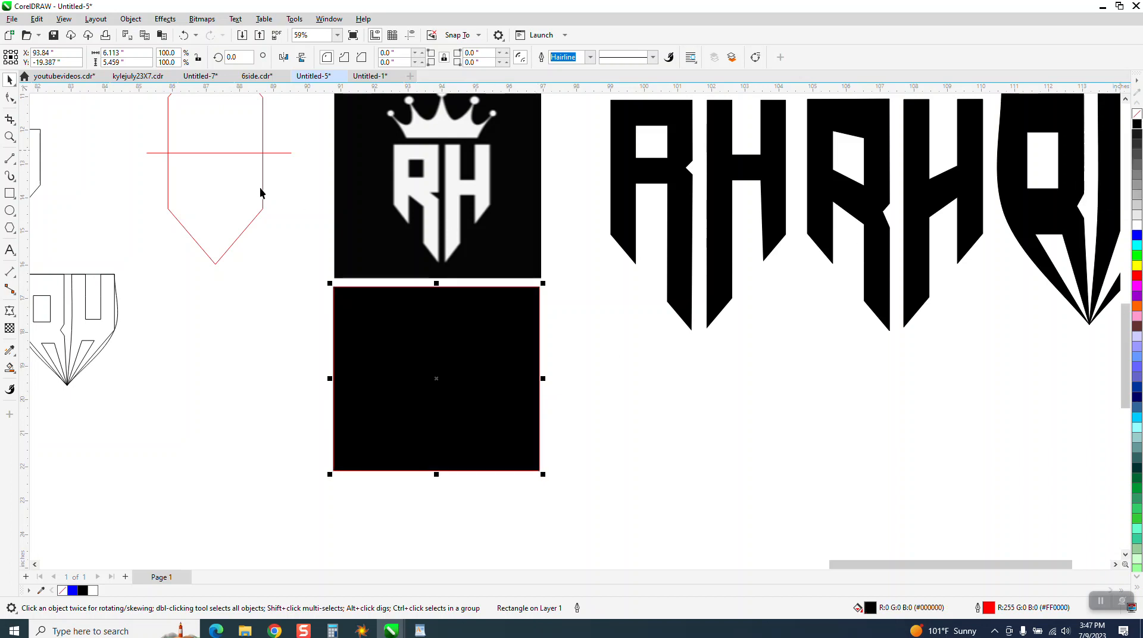
click(131, 19)
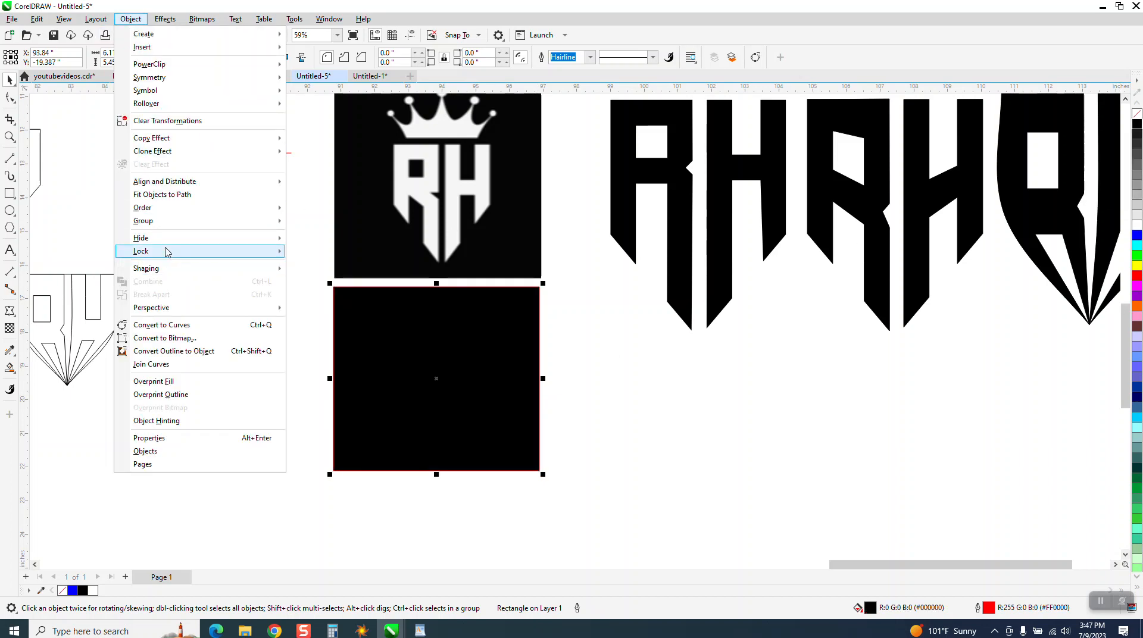
mouse_move(171, 214)
click(321, 223)
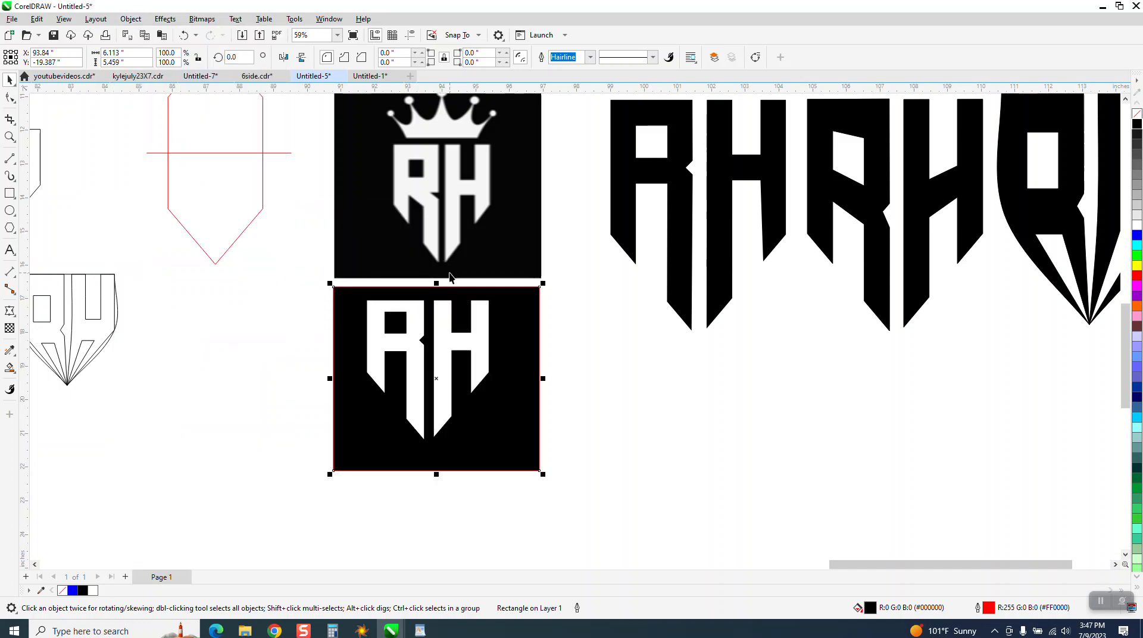
click(9, 137)
drag(324, 143, 603, 428)
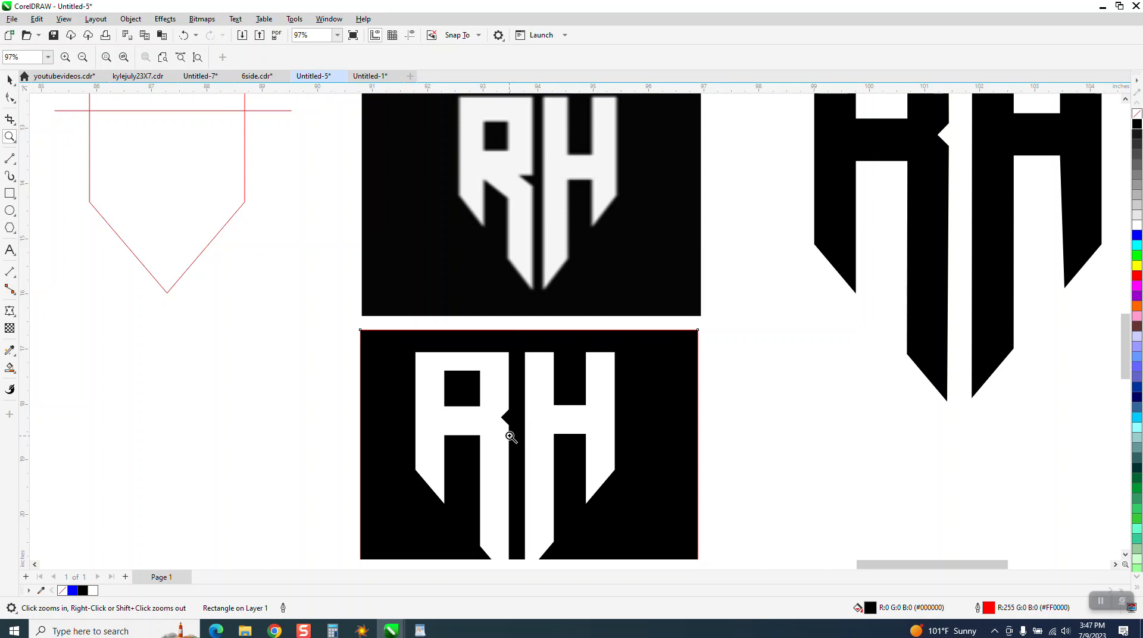
Undo the rectangle's reordering and black fill as well as the white fill of the letters.
click(10, 79)
click(184, 36)
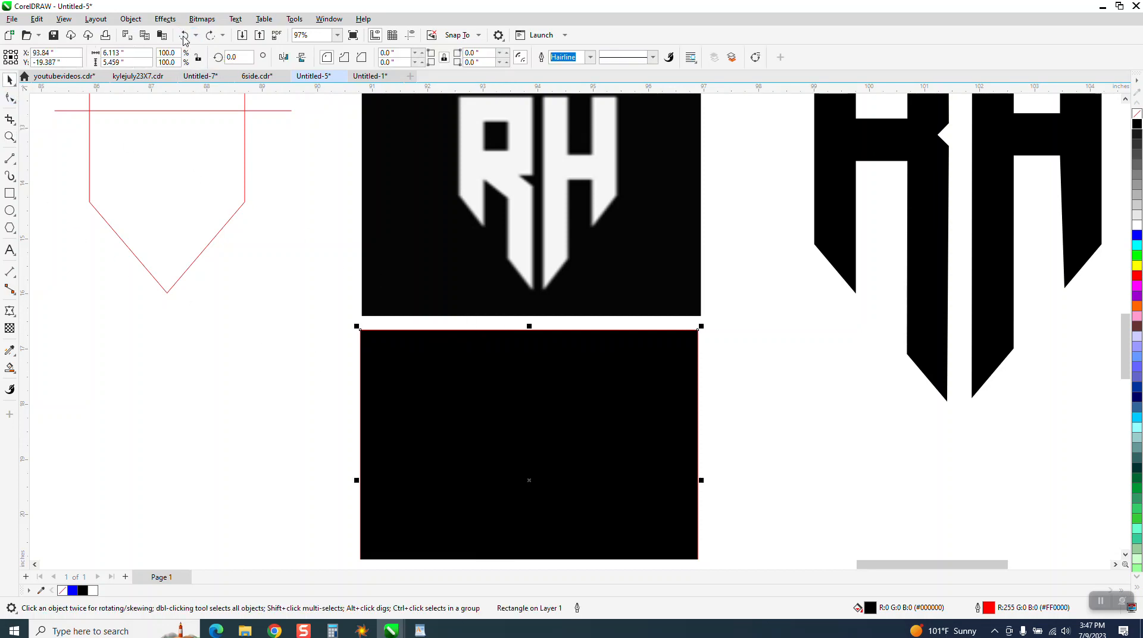
click(184, 37)
click(184, 37)
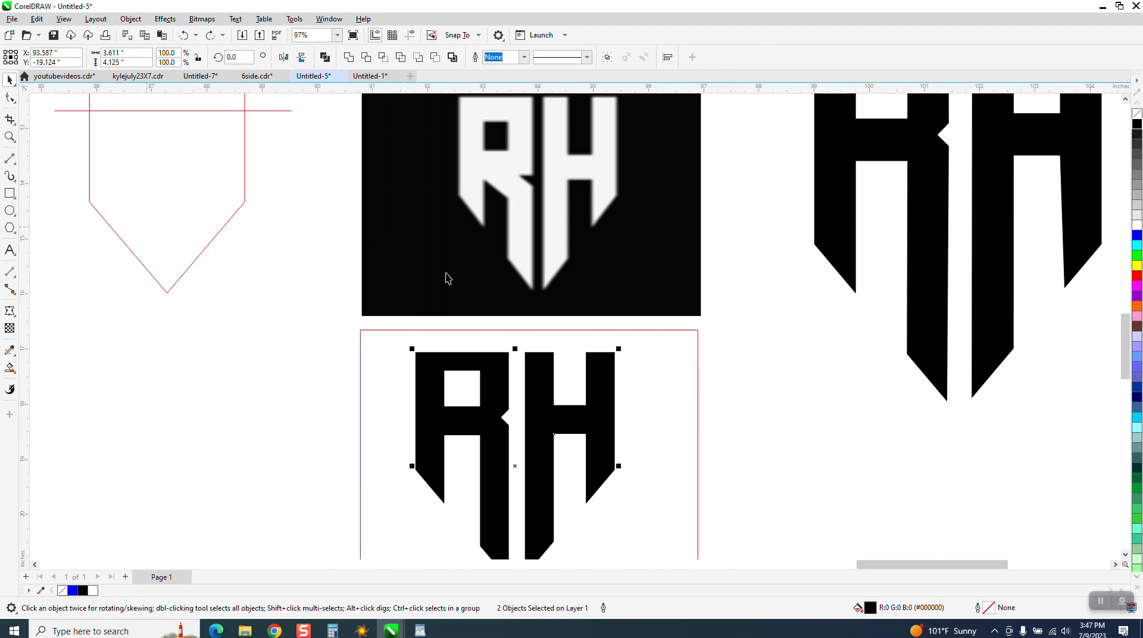
Give the R and H black hairline outlines without fill and select the three nodes of the R's notch.
click(1136, 113)
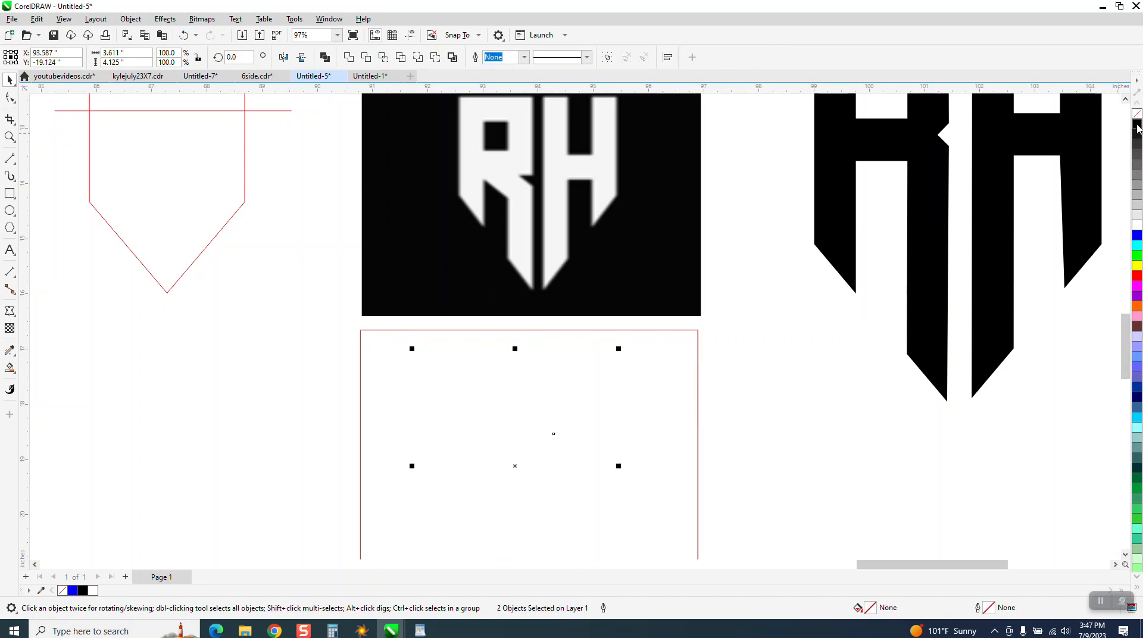
right_click(1137, 123)
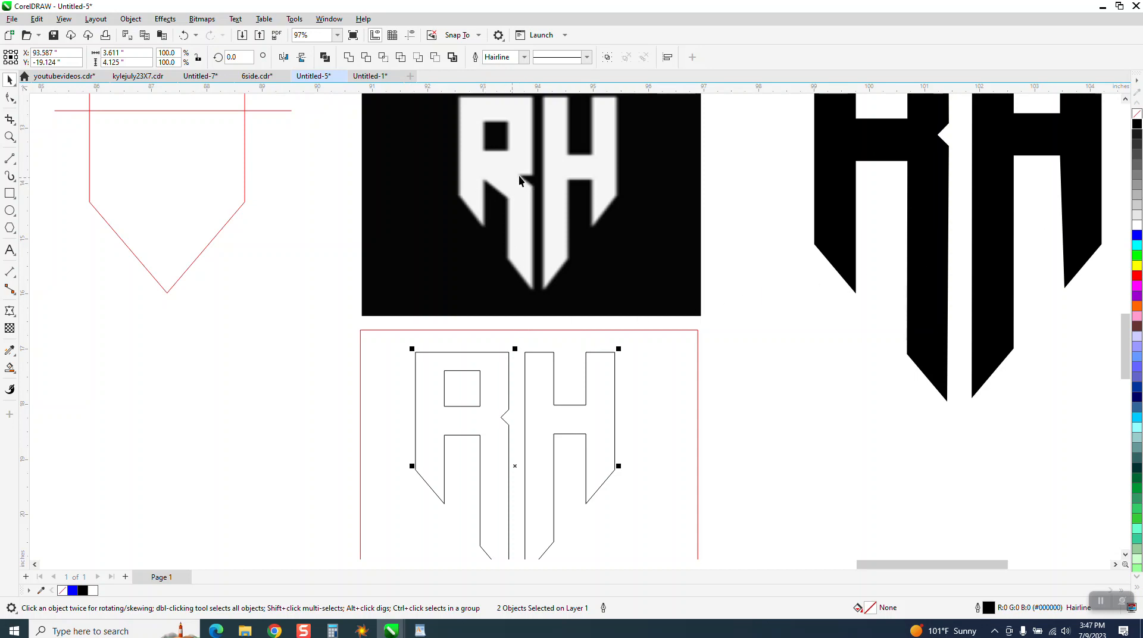
click(10, 137)
drag(689, 493, 688, 494)
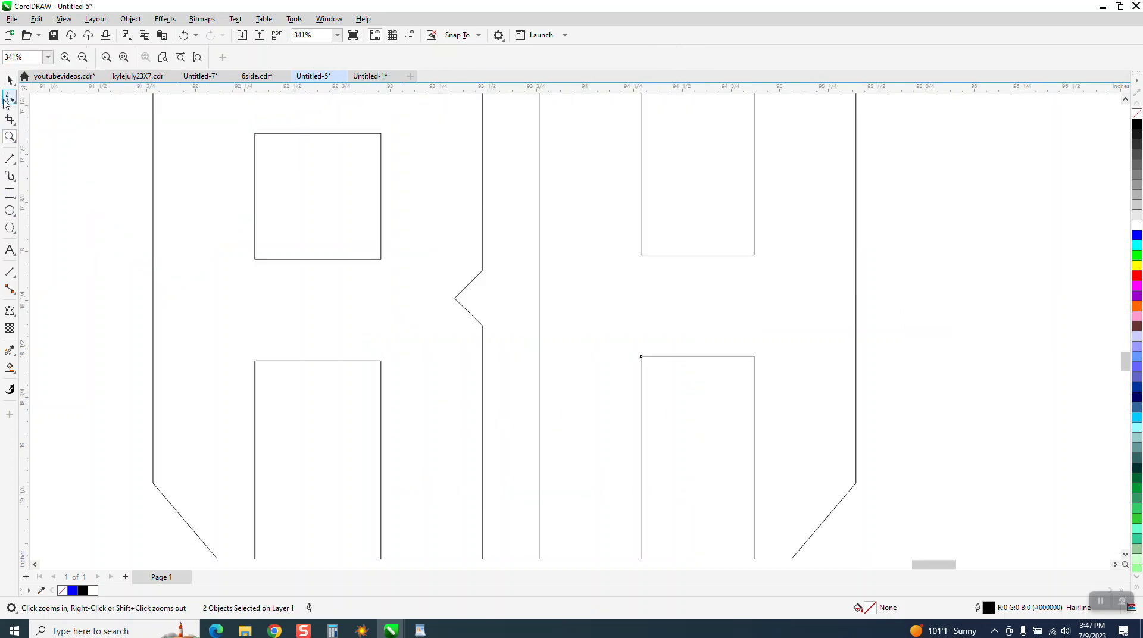
click(9, 98)
drag(523, 337, 500, 340)
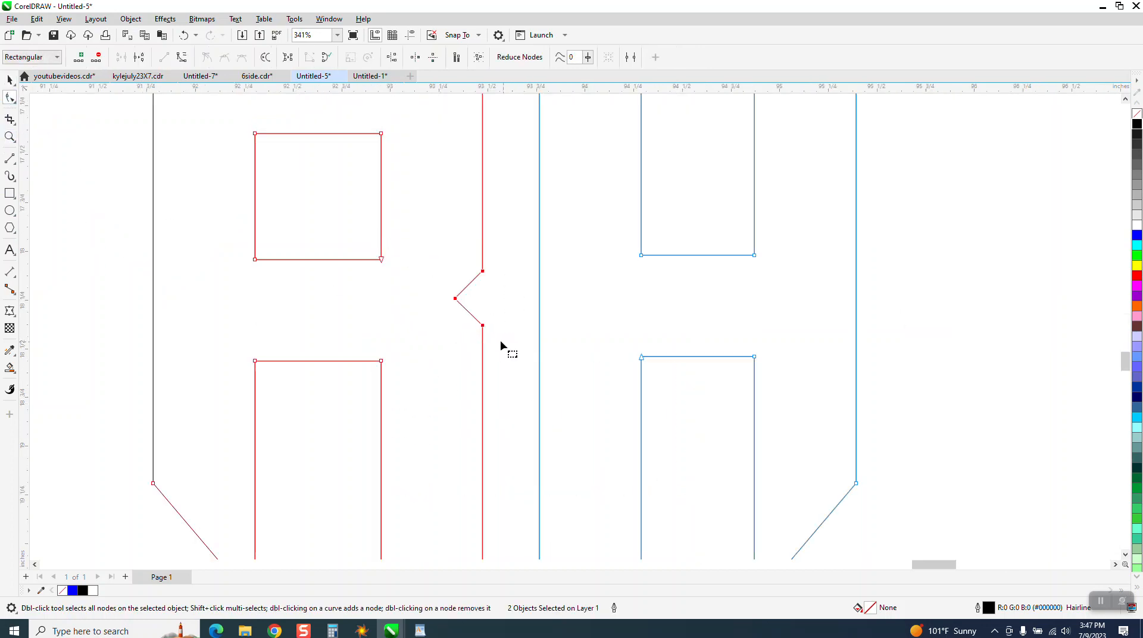
scroll(317, 349, down, 6)
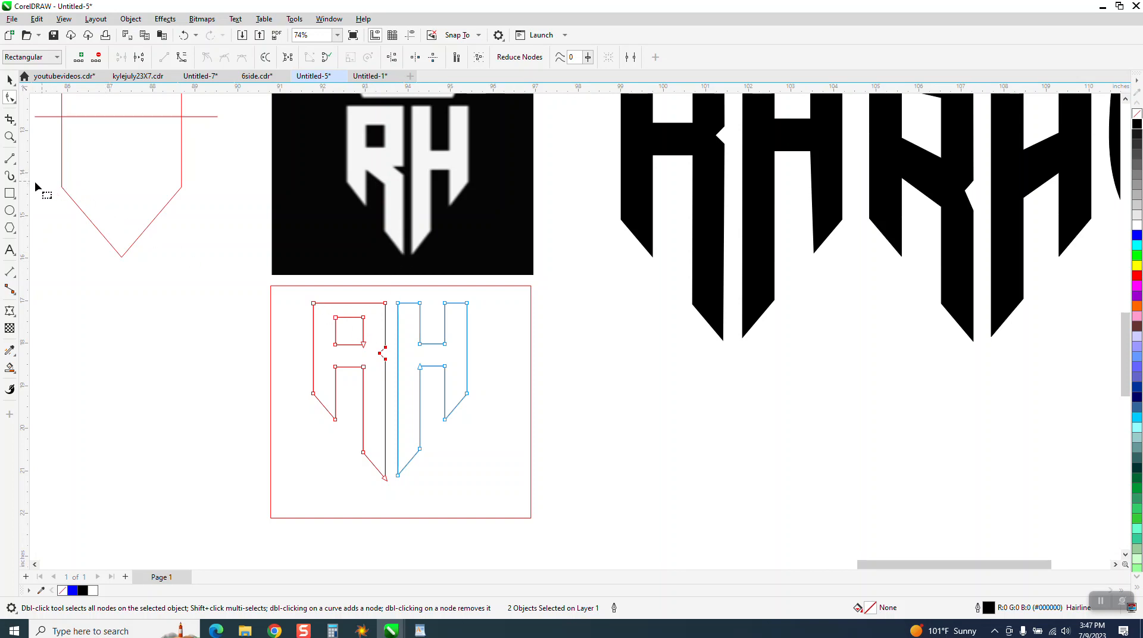
Place a horizontal guideline at about -19.9 inches, just below the tips of the letters' short outer legs.
click(9, 137)
drag(254, 316, 538, 427)
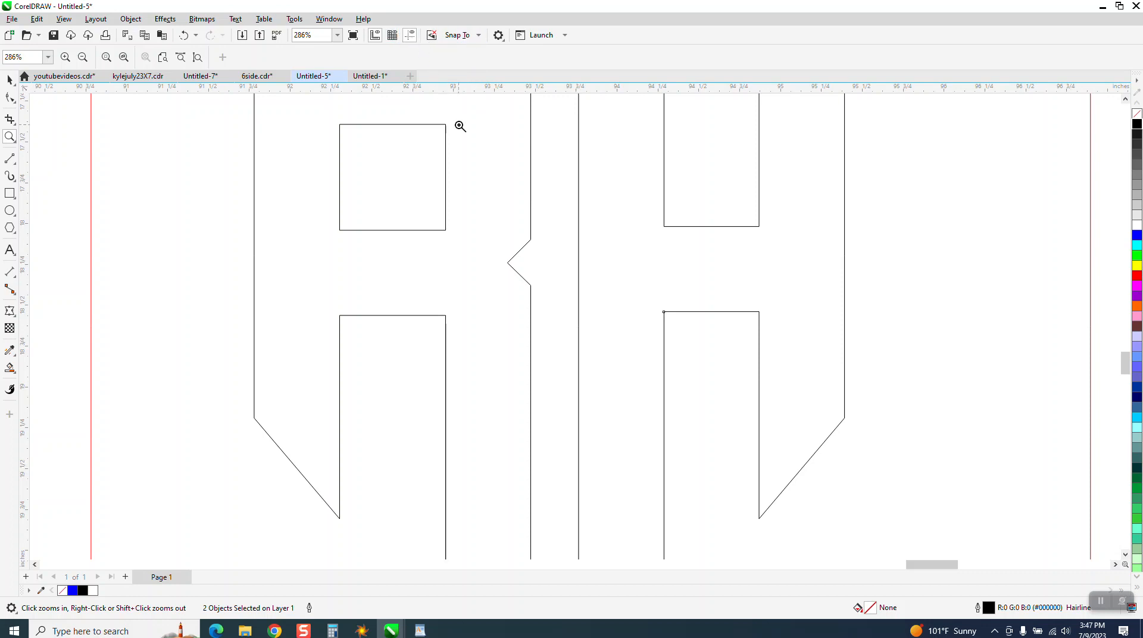
scroll(461, 122, down, 1)
drag(470, 93, 523, 448)
scroll(486, 388, down, 2)
scroll(486, 387, down, 4)
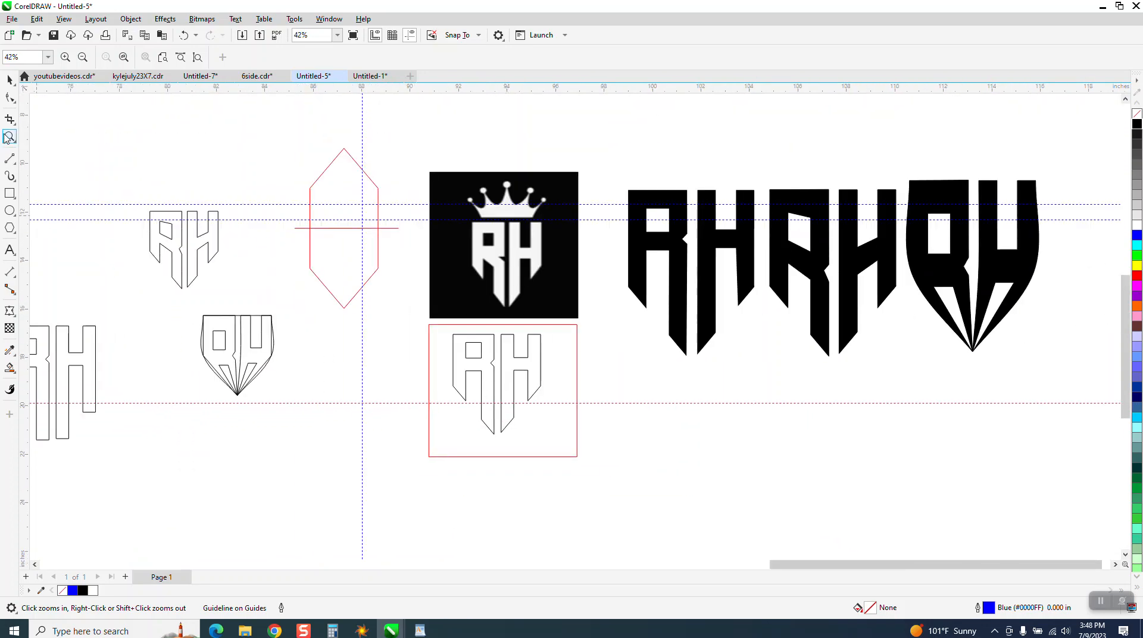
drag(411, 310, 626, 455)
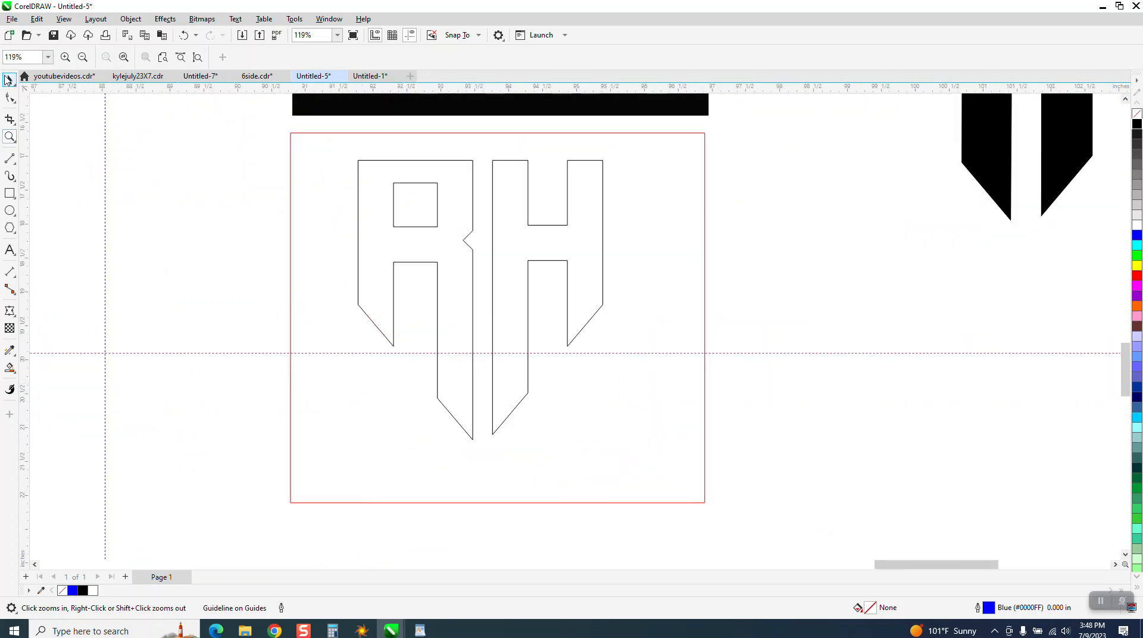
click(8, 79)
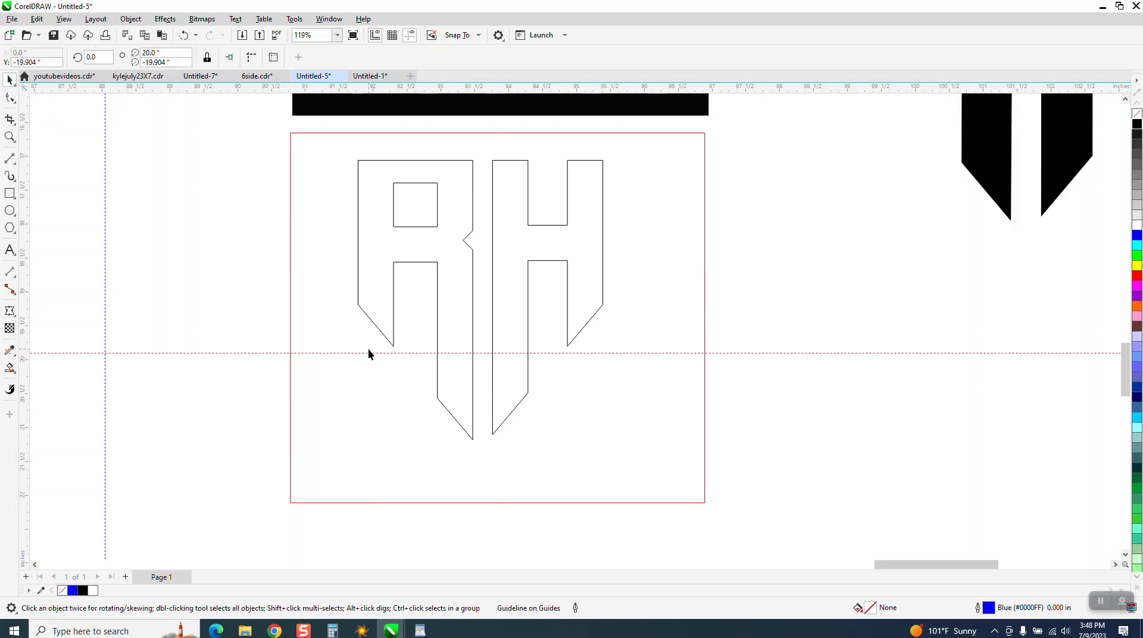
Move the horizontal guideline to -18.56 inches along the R's inner leg edge and lower the three notch nodes 0.461 inches so the upper one meets it.
drag(368, 353, 388, 261)
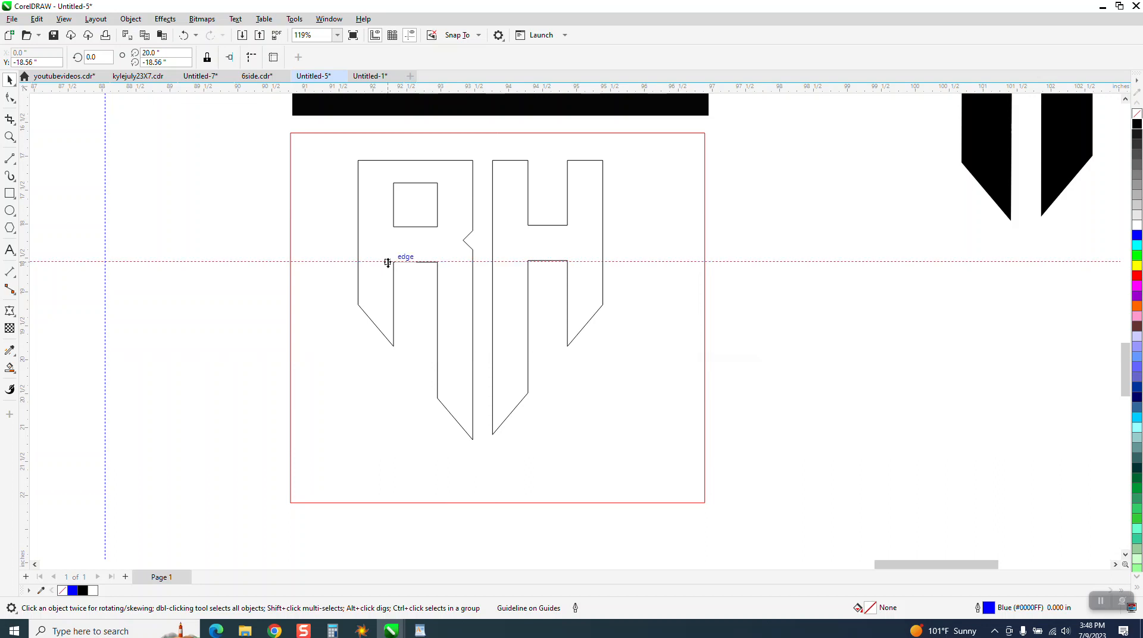
click(14, 97)
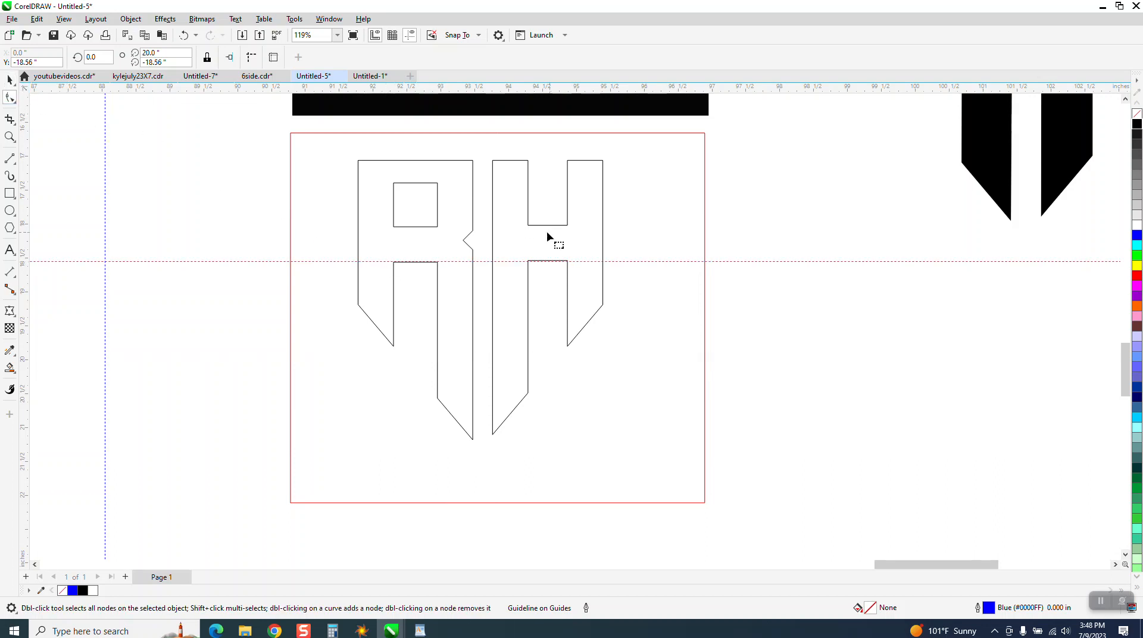
click(9, 137)
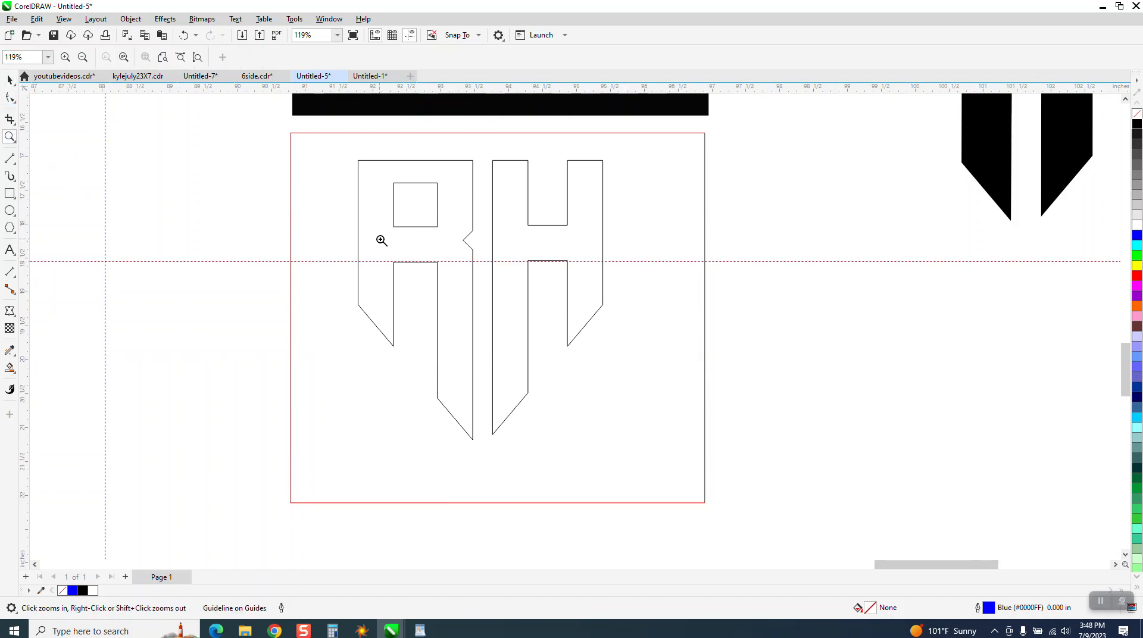
drag(600, 310, 600, 309)
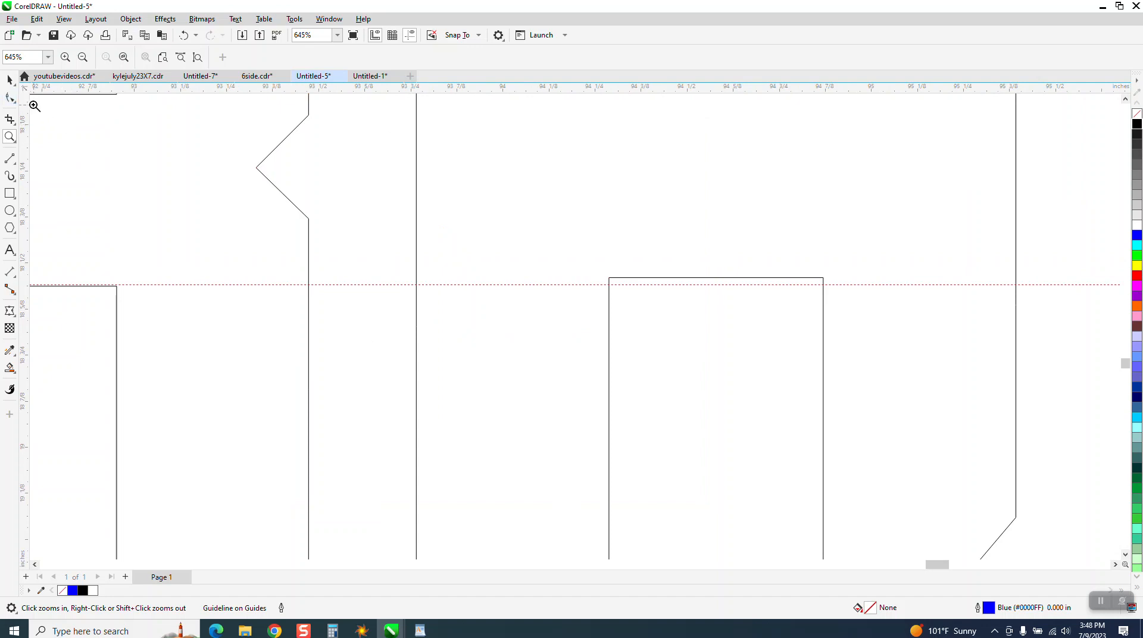
scroll(281, 203, down, 1)
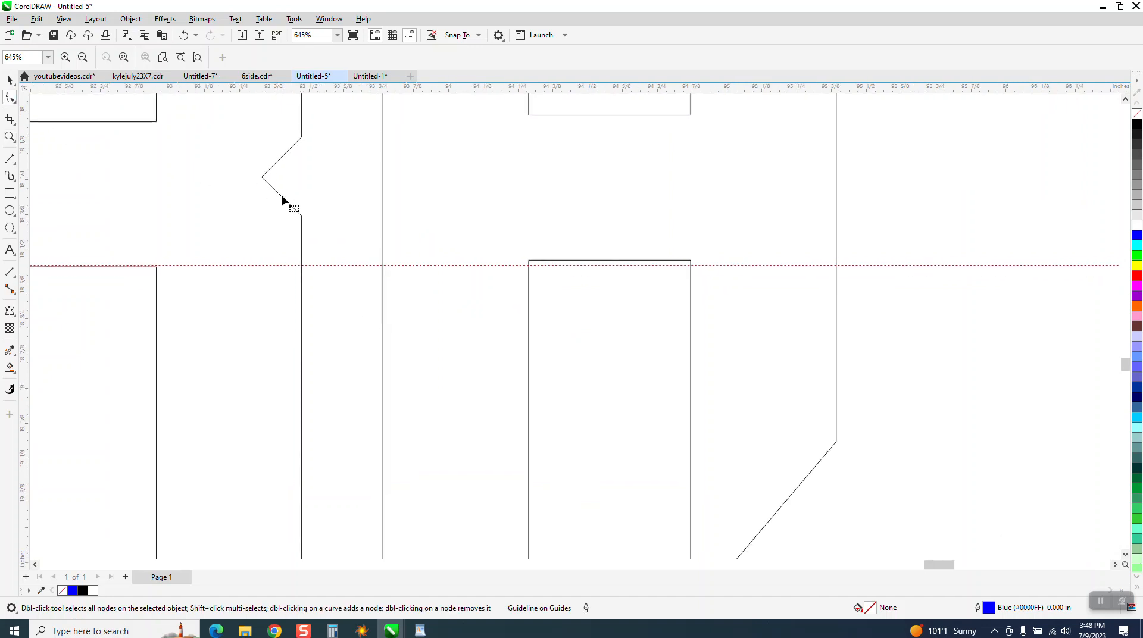
click(279, 163)
drag(247, 127, 310, 355)
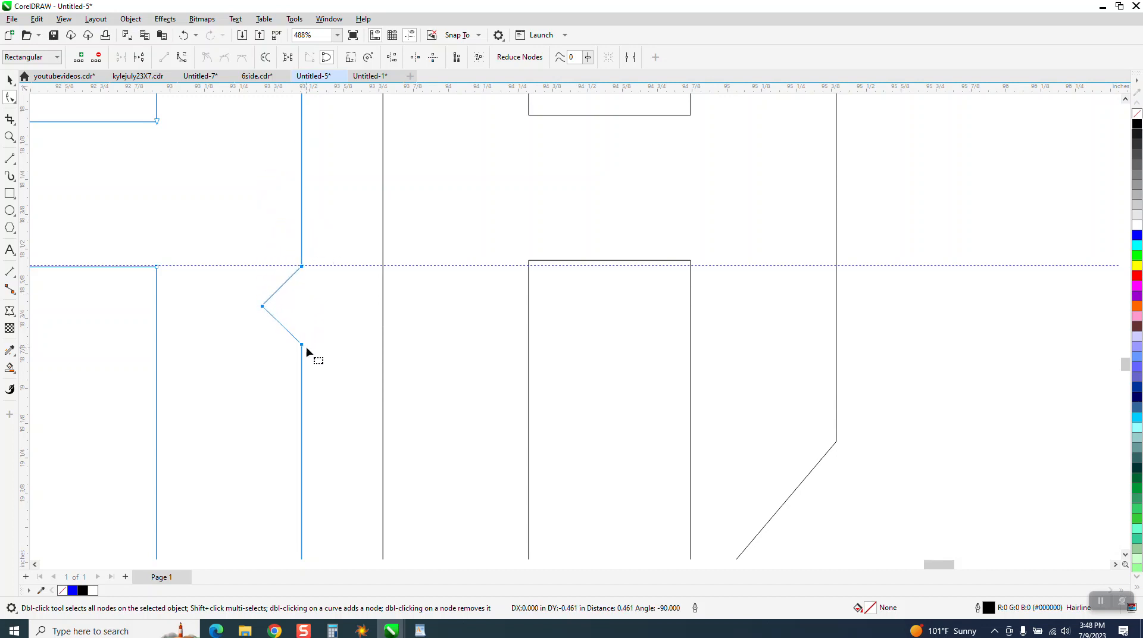
Raise the inner point of the R's notch onto the guideline so that the notch's upper edge is horizontal, like the reference logo.
scroll(316, 355, down, 1)
scroll(331, 375, down, 6)
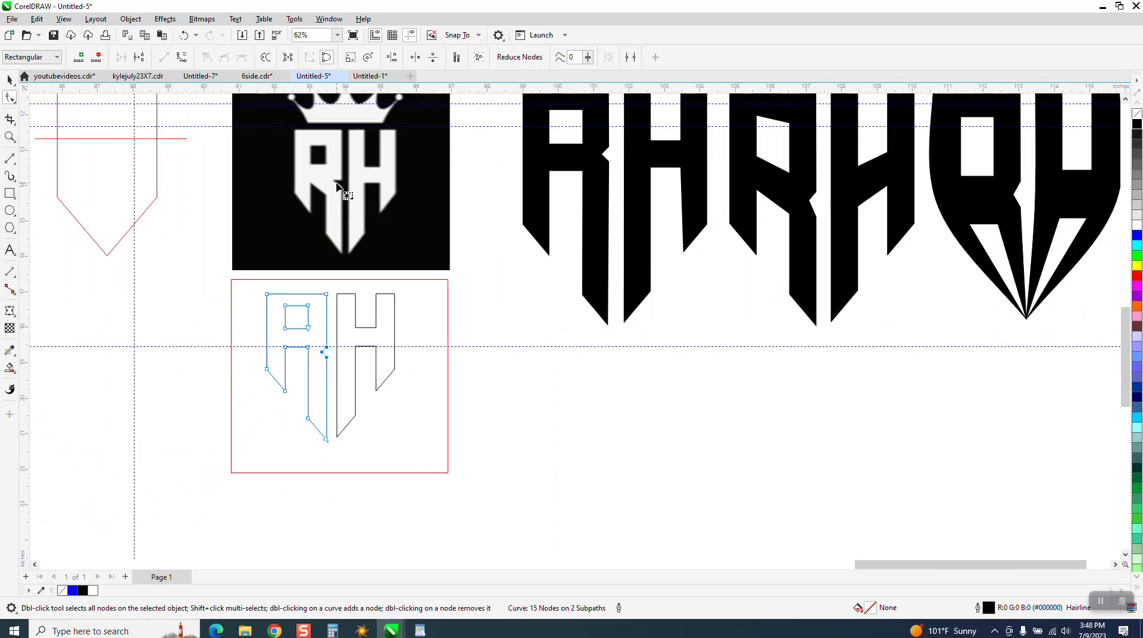
click(9, 135)
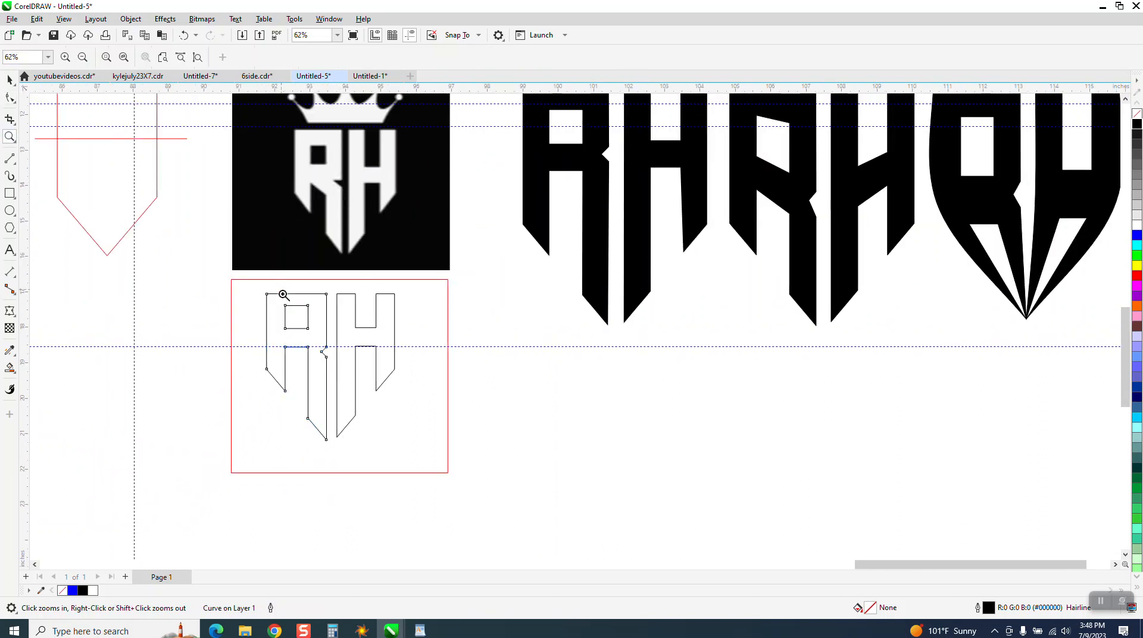
drag(281, 296, 409, 378)
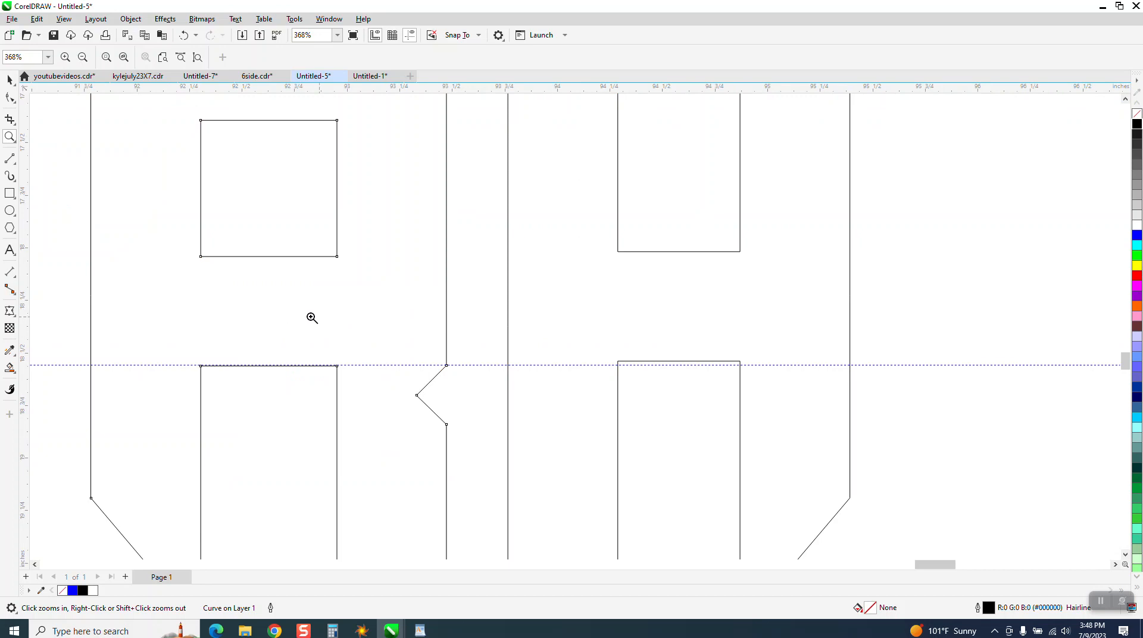
click(9, 97)
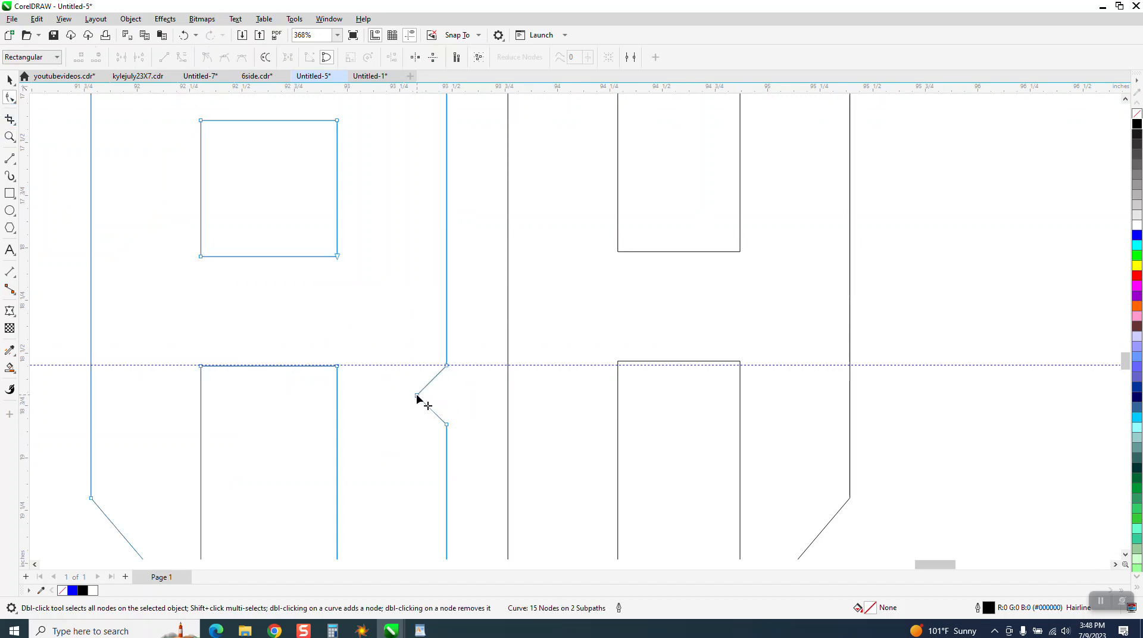
drag(416, 394, 414, 366)
scroll(442, 384, down, 3)
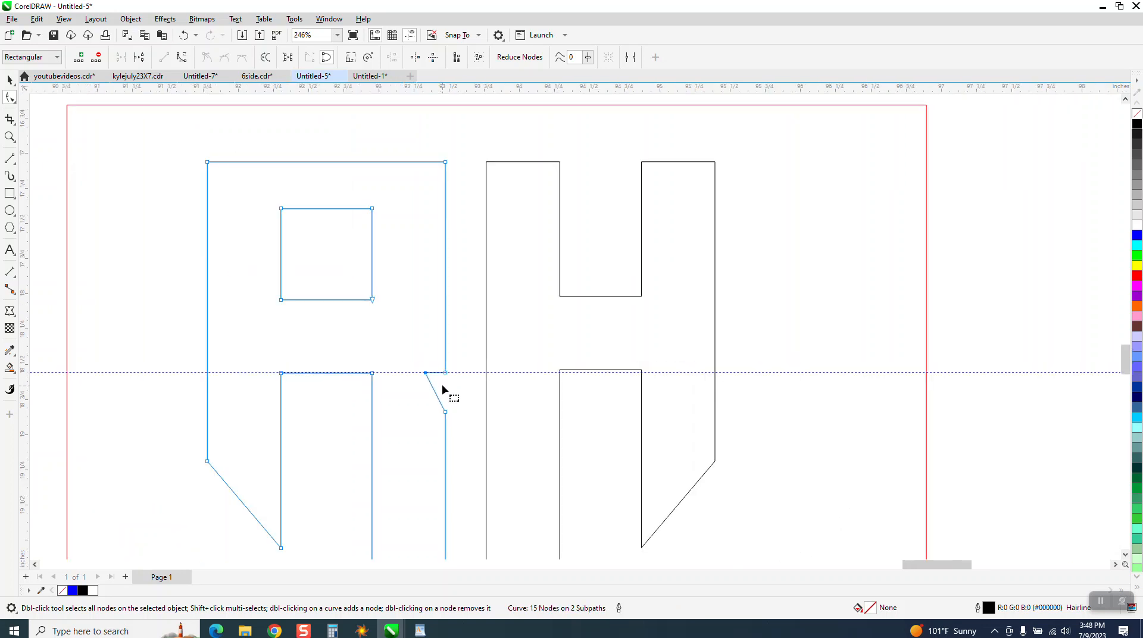
Smart-fill the R and H black without outline to compare the notch with the reference logo, and undo both fills.
click(11, 369)
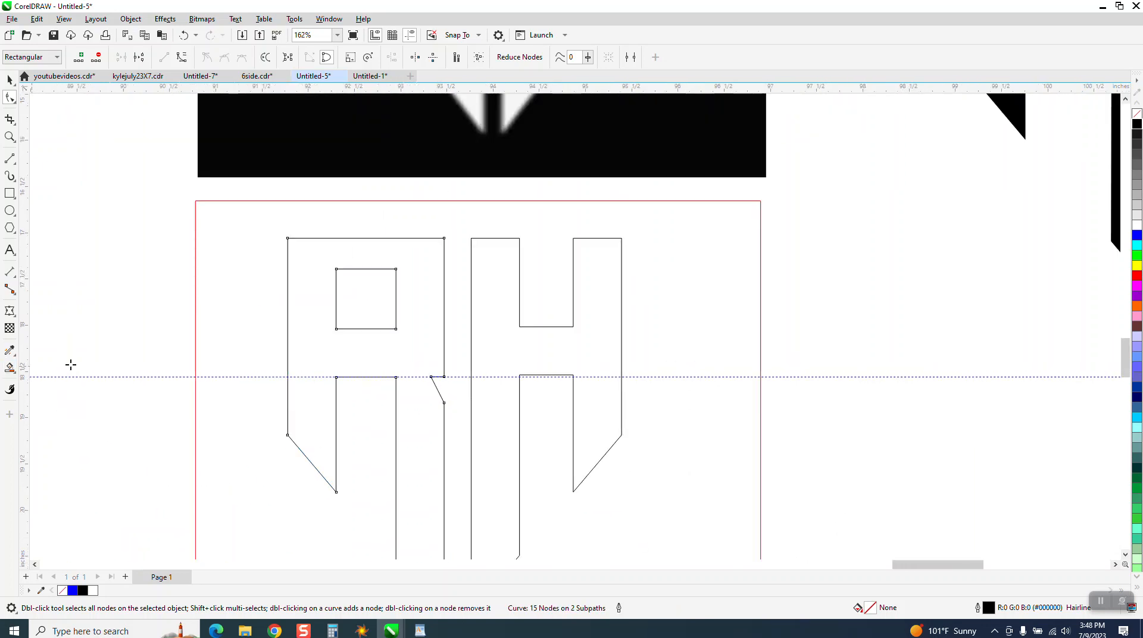
click(306, 348)
click(506, 352)
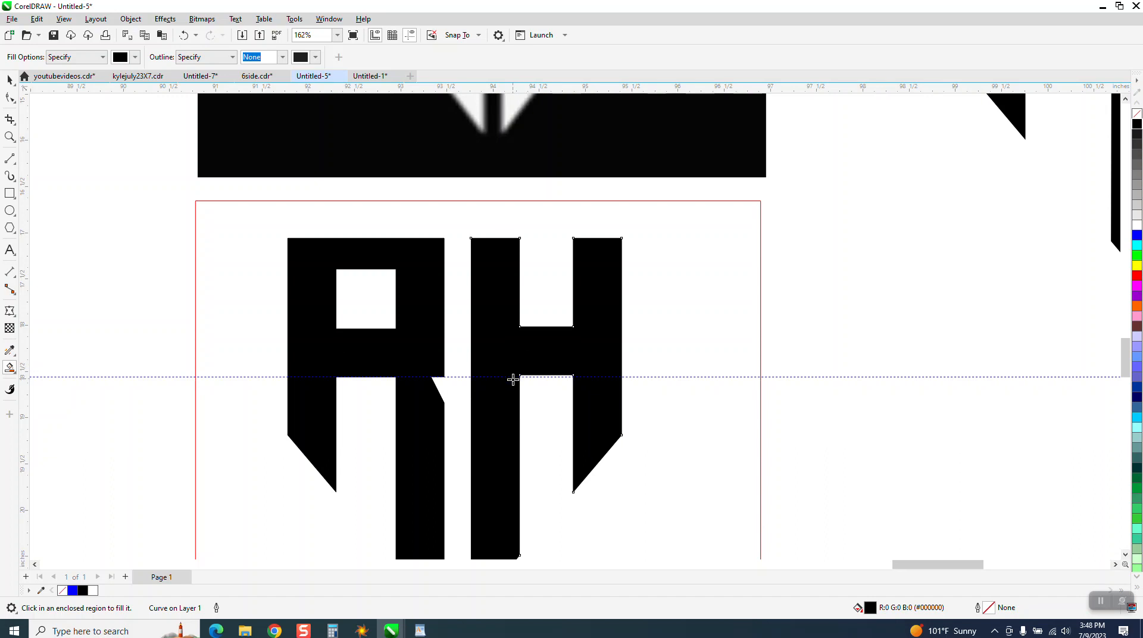
scroll(513, 379, down, 3)
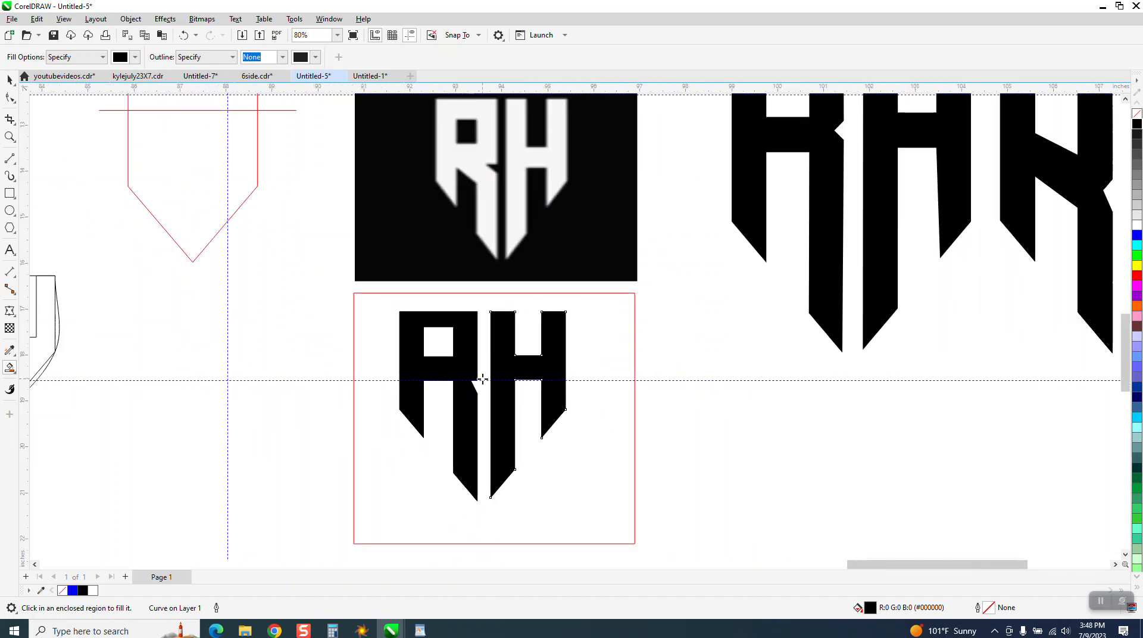
click(10, 137)
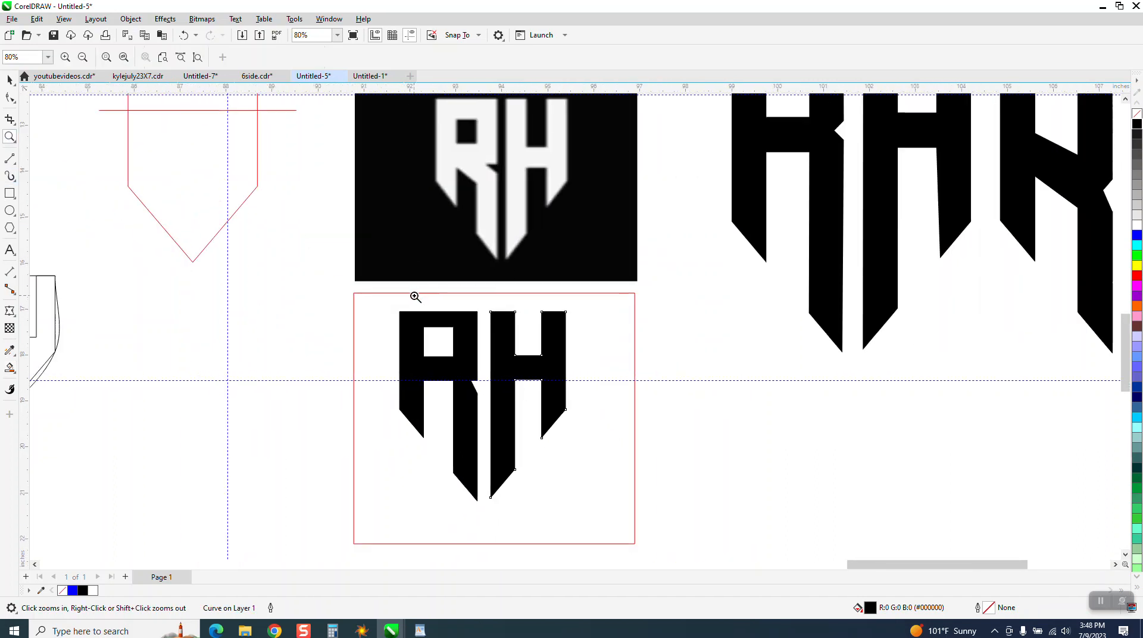
drag(414, 296, 640, 446)
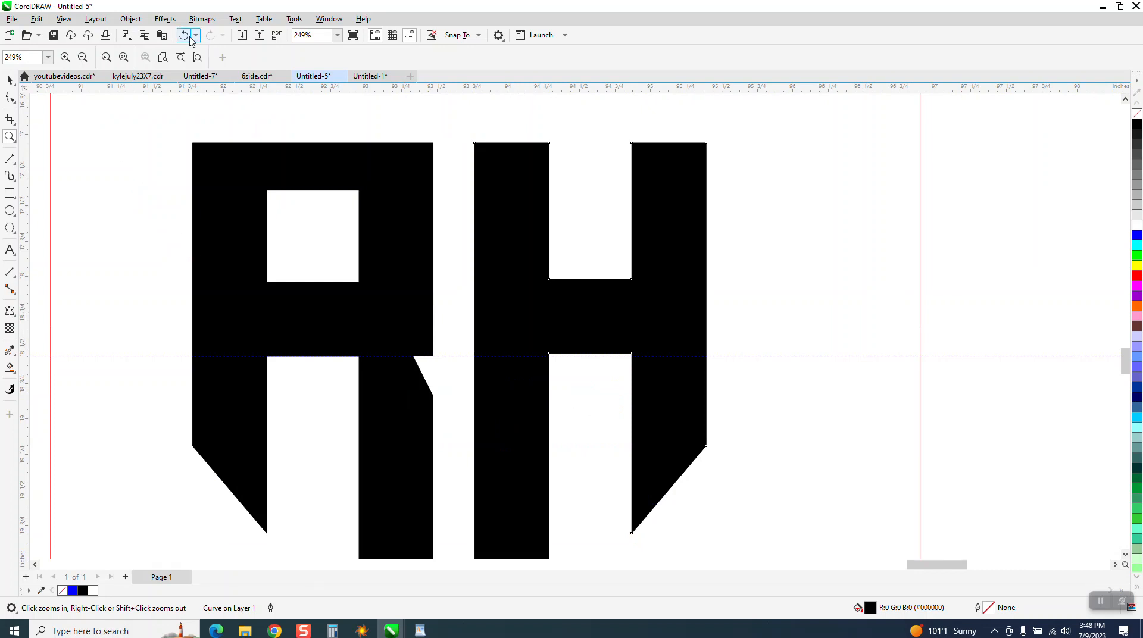
click(188, 36)
click(188, 36)
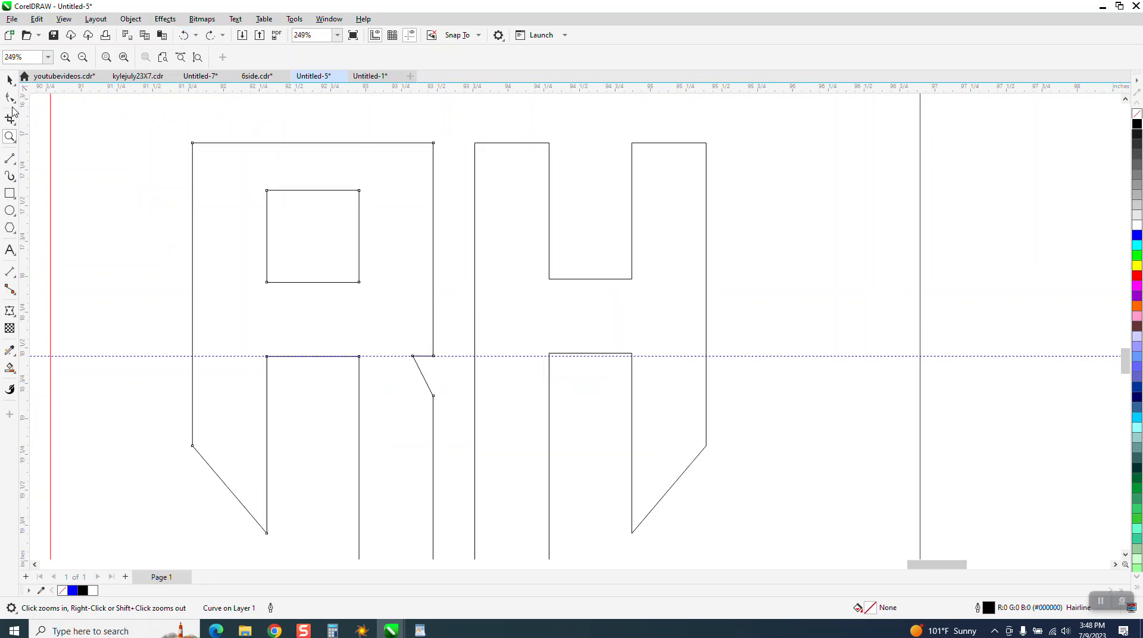
Extend the inner point of the R's notch slightly further into the letter along the guideline and smart-fill both letters black without outline.
click(9, 97)
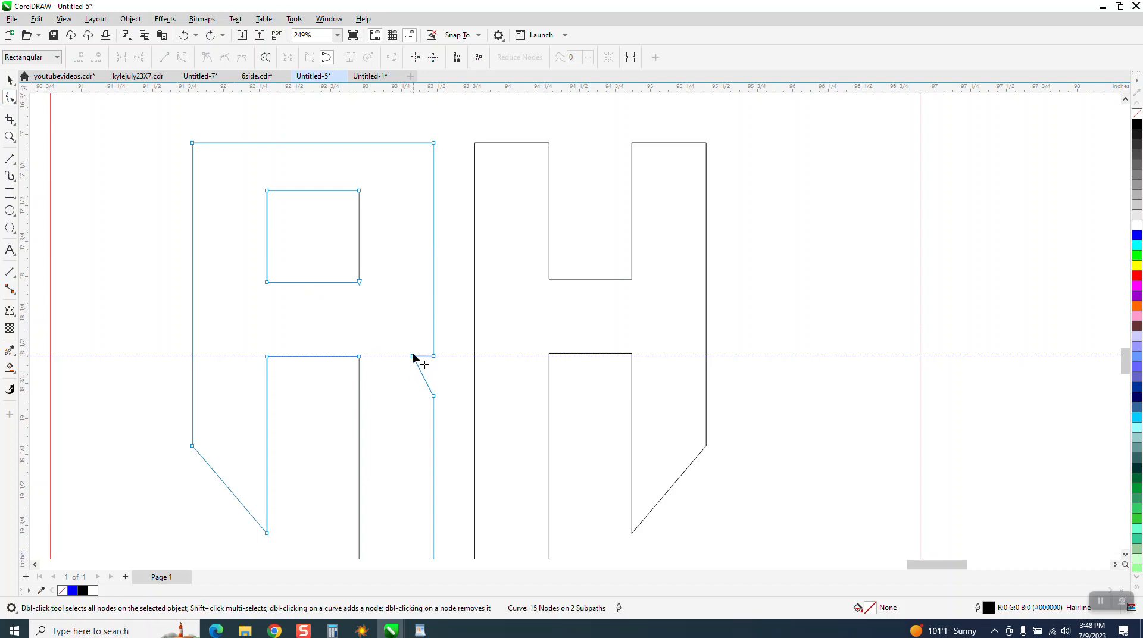
drag(413, 356, 404, 356)
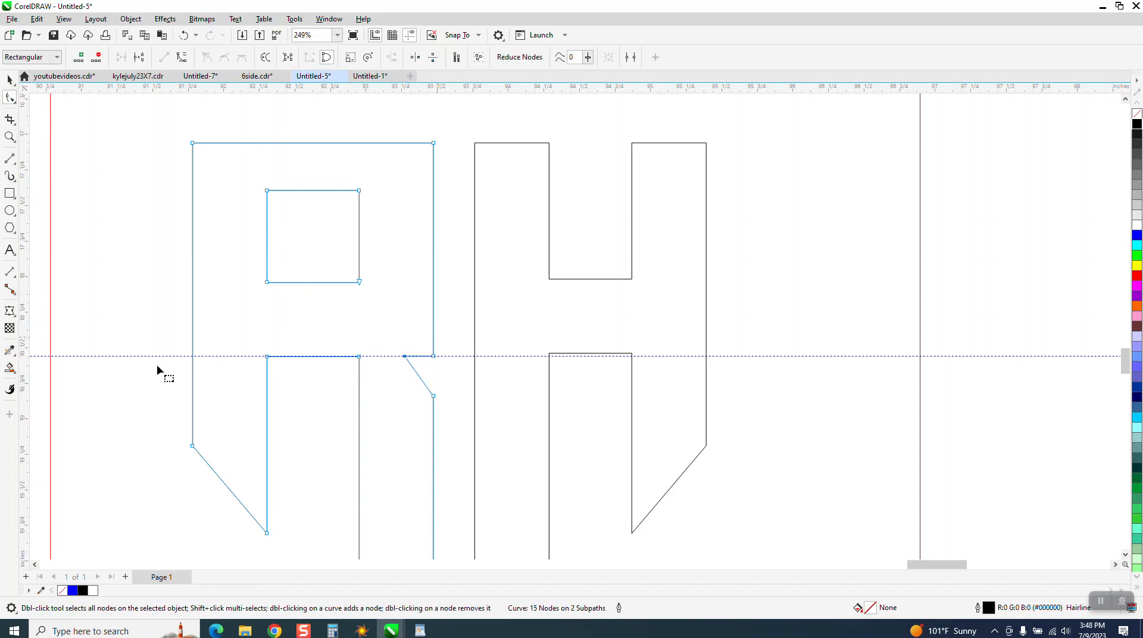
click(10, 368)
click(378, 321)
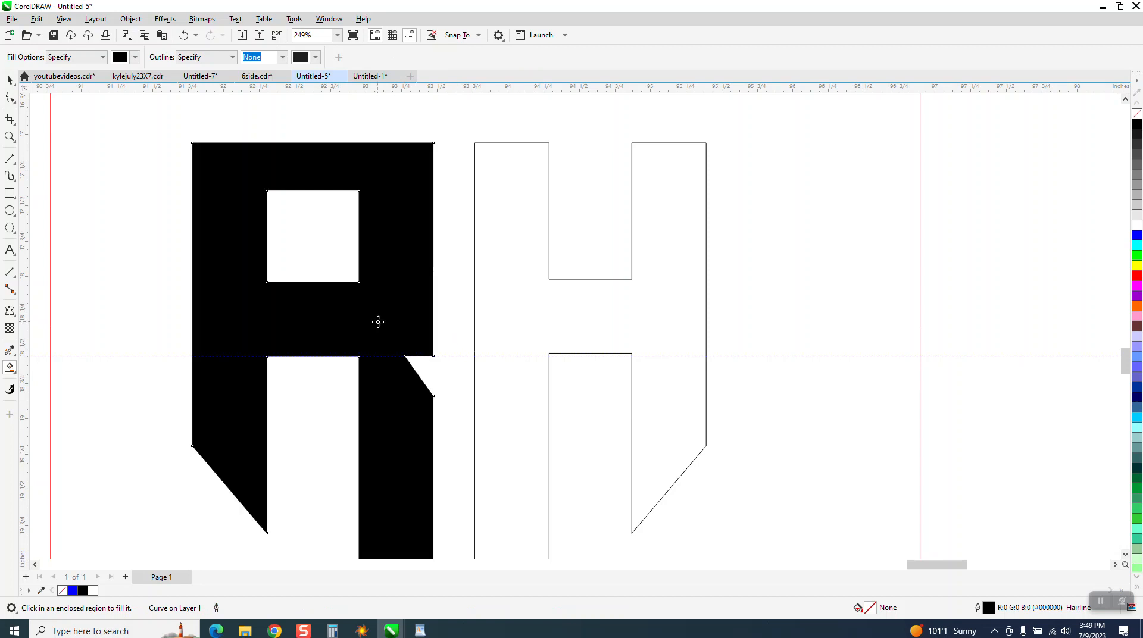
click(520, 317)
scroll(502, 306, down, 5)
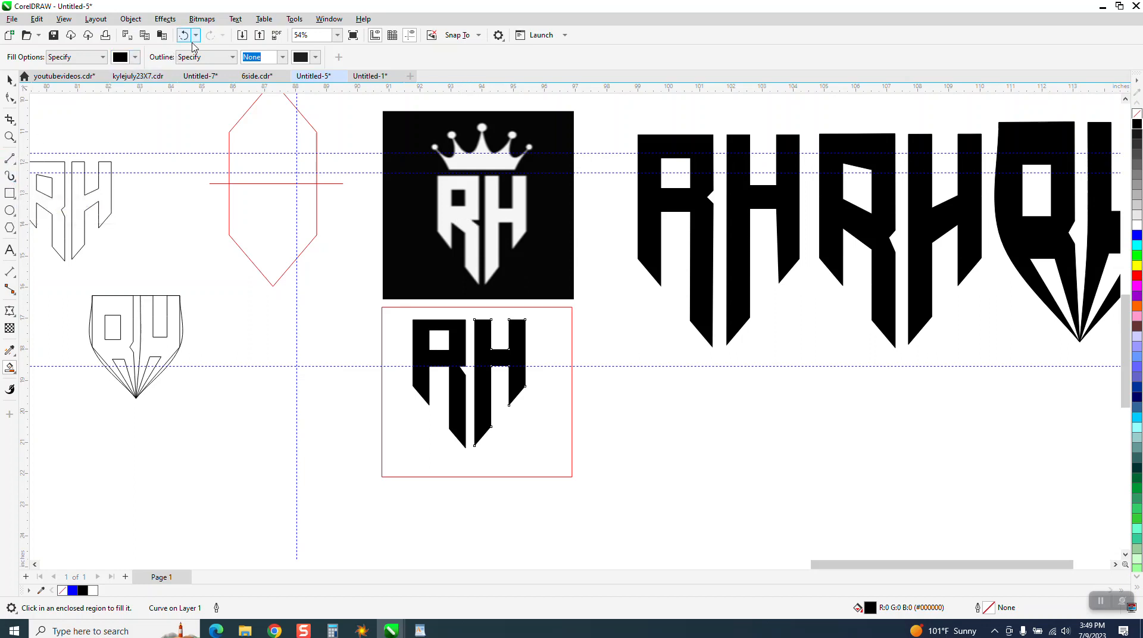
click(10, 136)
drag(365, 284, 603, 451)
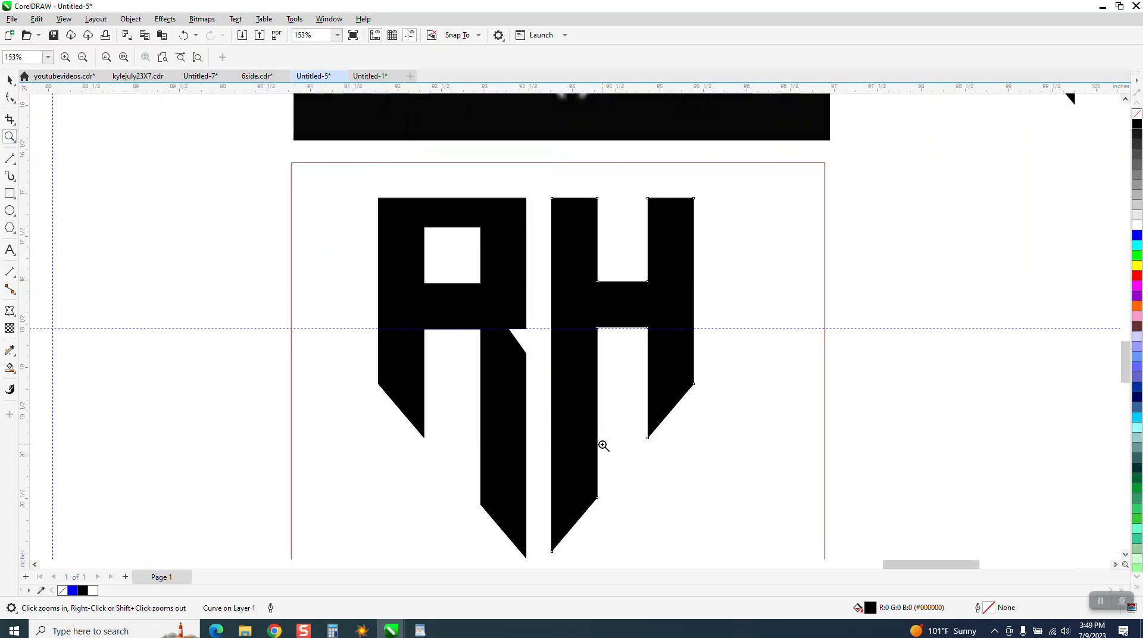